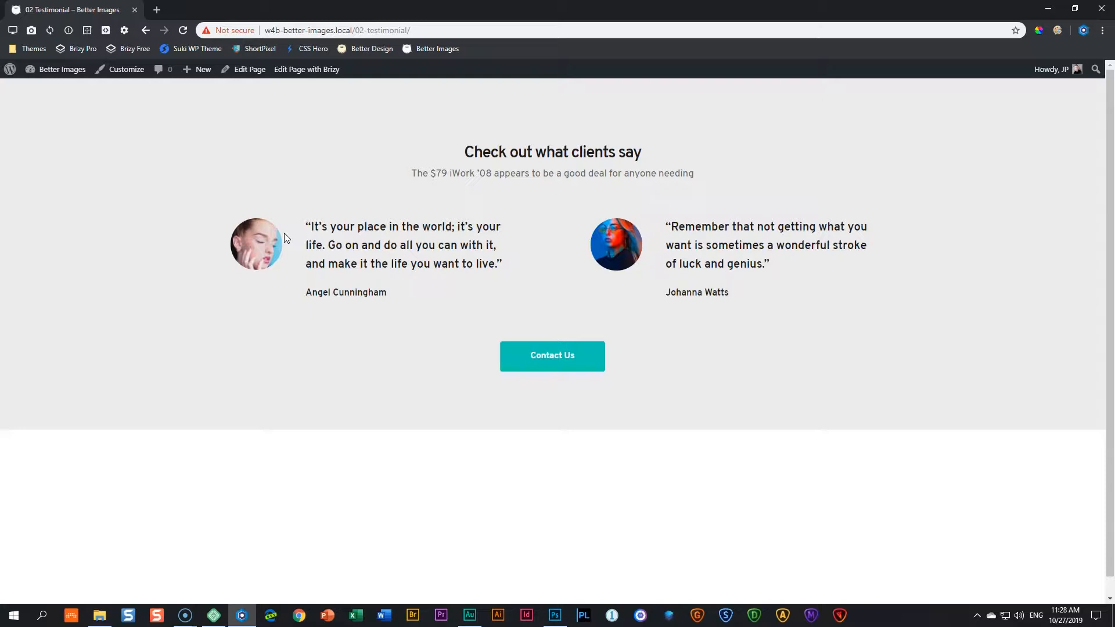
Inspect the pixel dimensions of the first client's round photo on the testimonial page.
{"action": "left_click", "coordinate": [88, 30]}
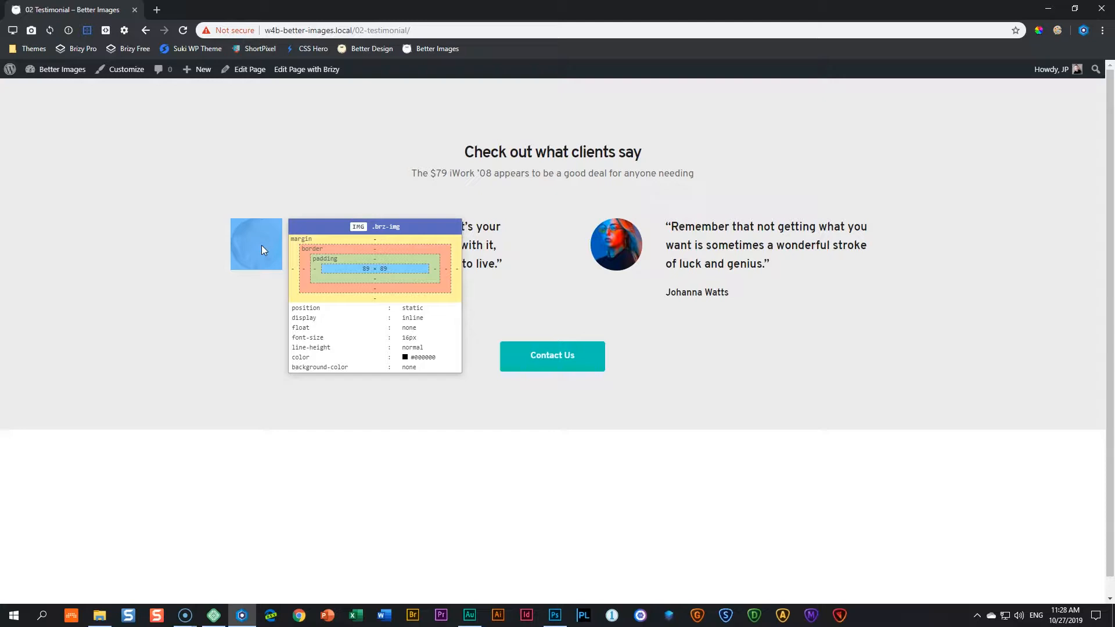
{"action": "left_click", "coordinate": [245, 241]}
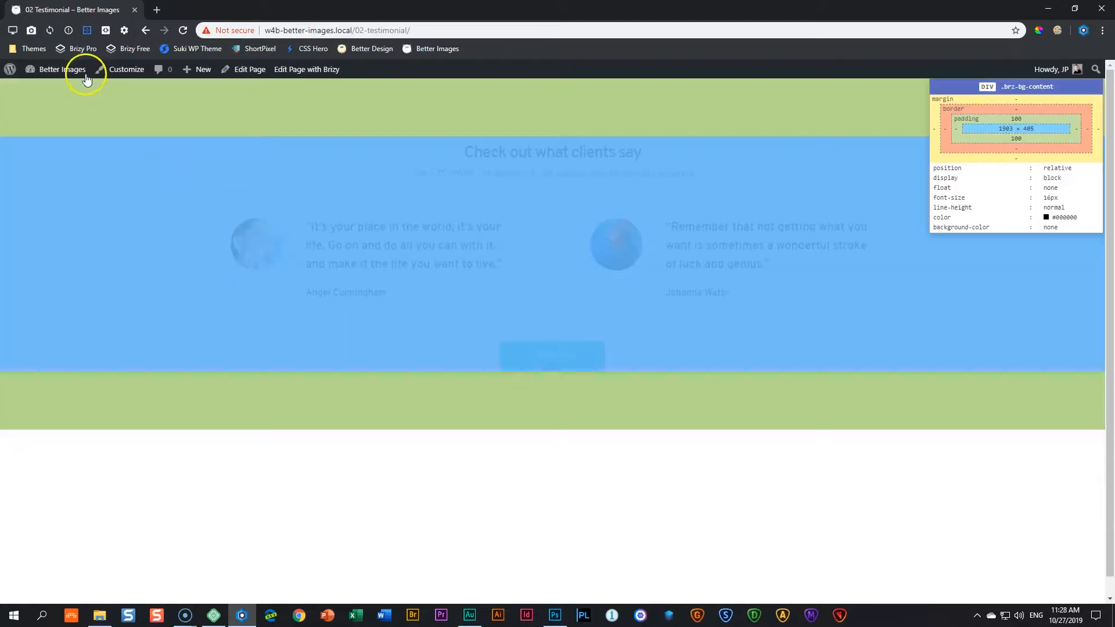
{"action": "left_click", "coordinate": [87, 30]}
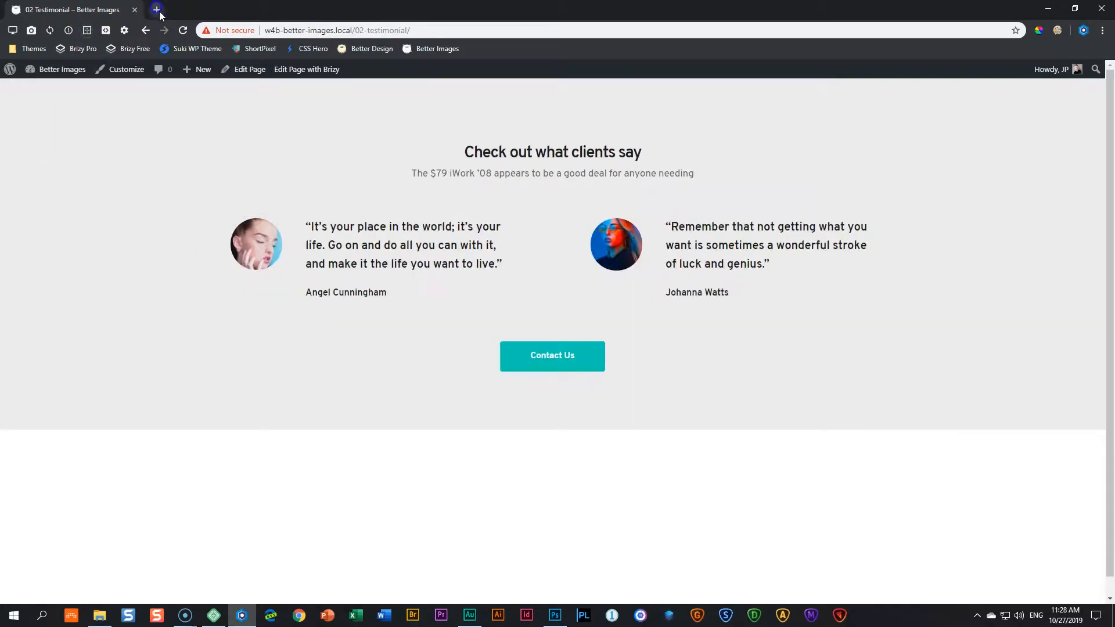
Open unsplash.com in a new browser tab and search its photos for "gym man client".
{"action": "left_click", "coordinate": [160, 13]}
{"action": "type", "text": "unsplash.com"}
{"action": "key", "text": "Return"}
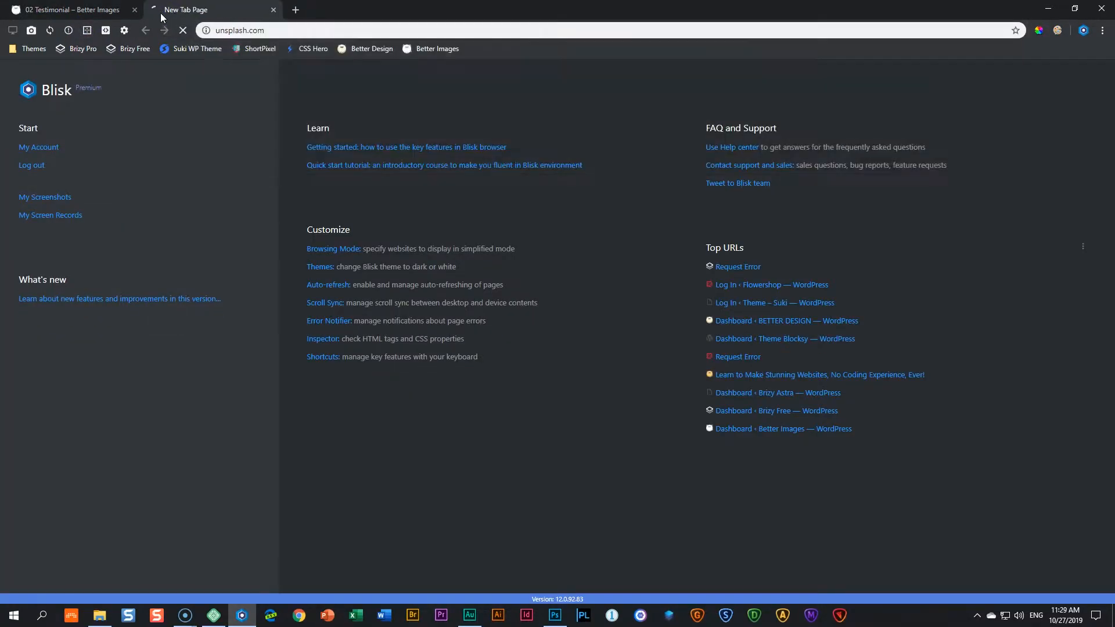
{"action": "left_click", "coordinate": [400, 308]}
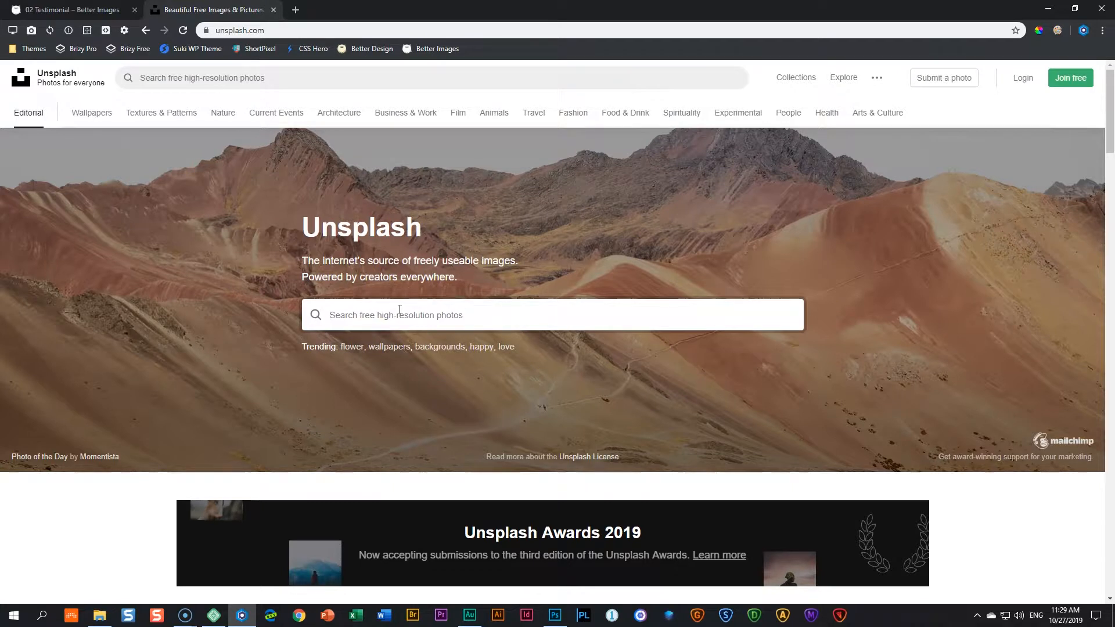
{"action": "type", "text": "gym man client"}
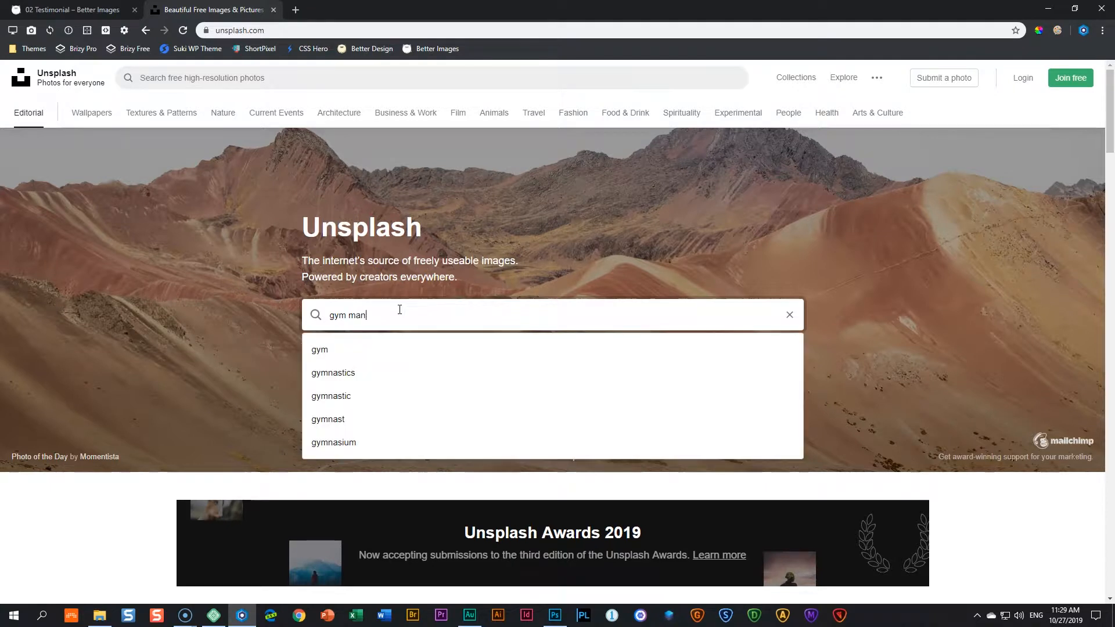
{"action": "key", "text": "Return"}
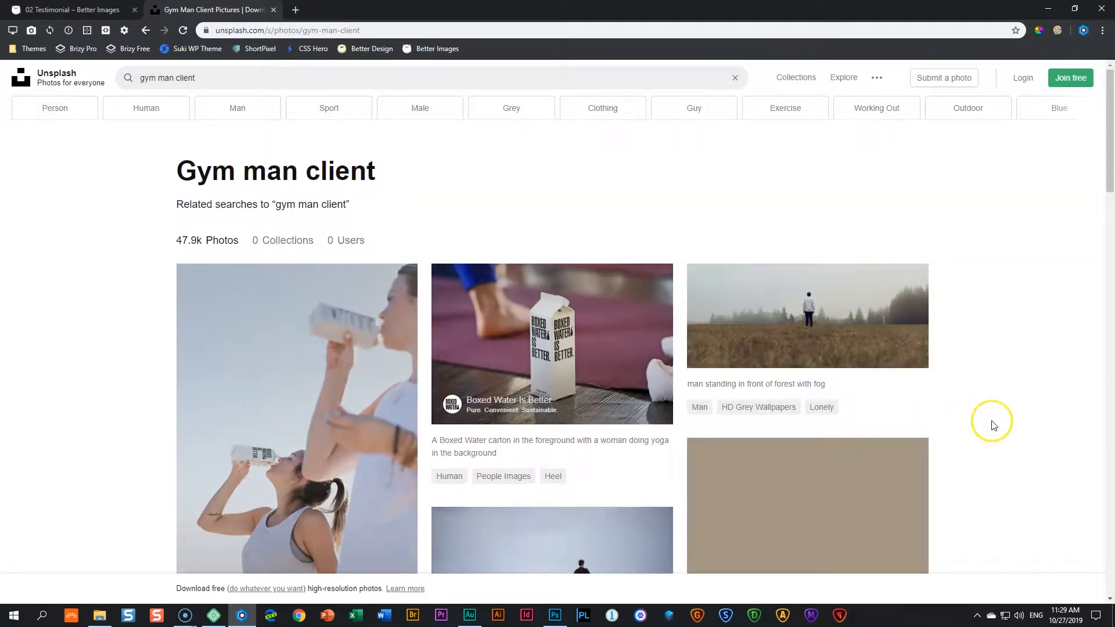
Download the free photo of the man in a blue cap sitting on a chair near a wall.
{"action": "scroll", "coordinate": [988, 424], "scroll_direction": "down", "scroll_amount": 3}
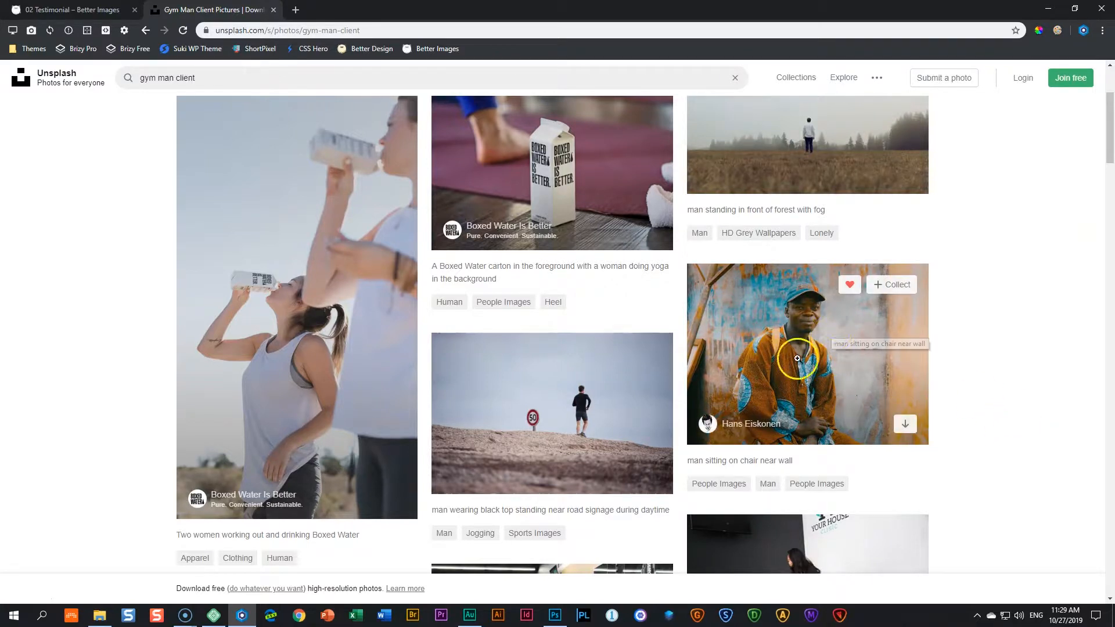
{"action": "left_click", "coordinate": [830, 333]}
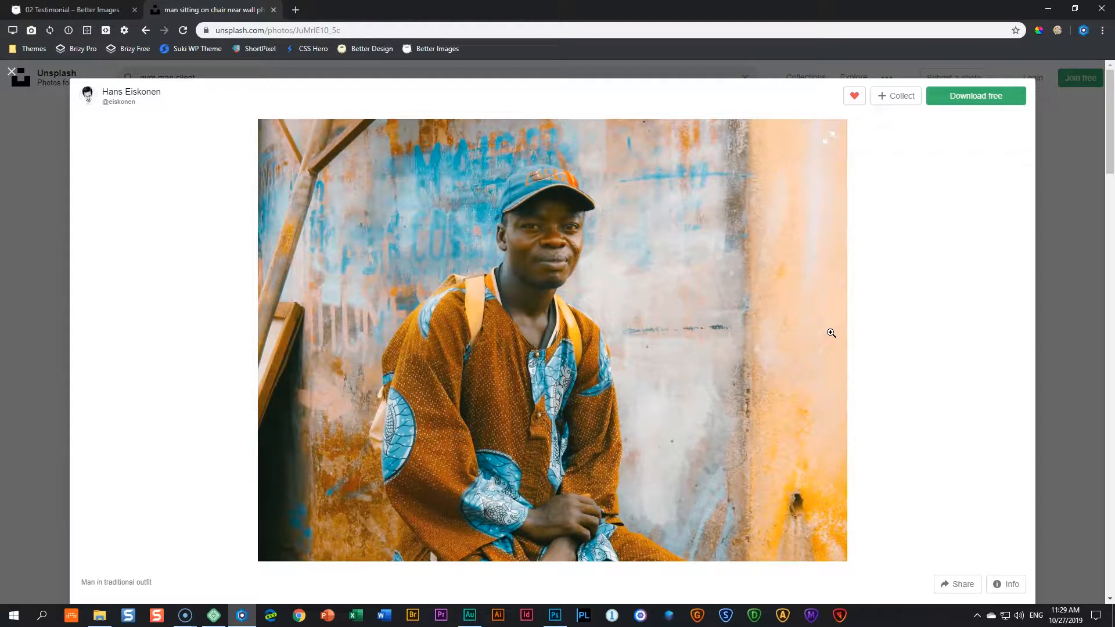
{"action": "left_click", "coordinate": [975, 98]}
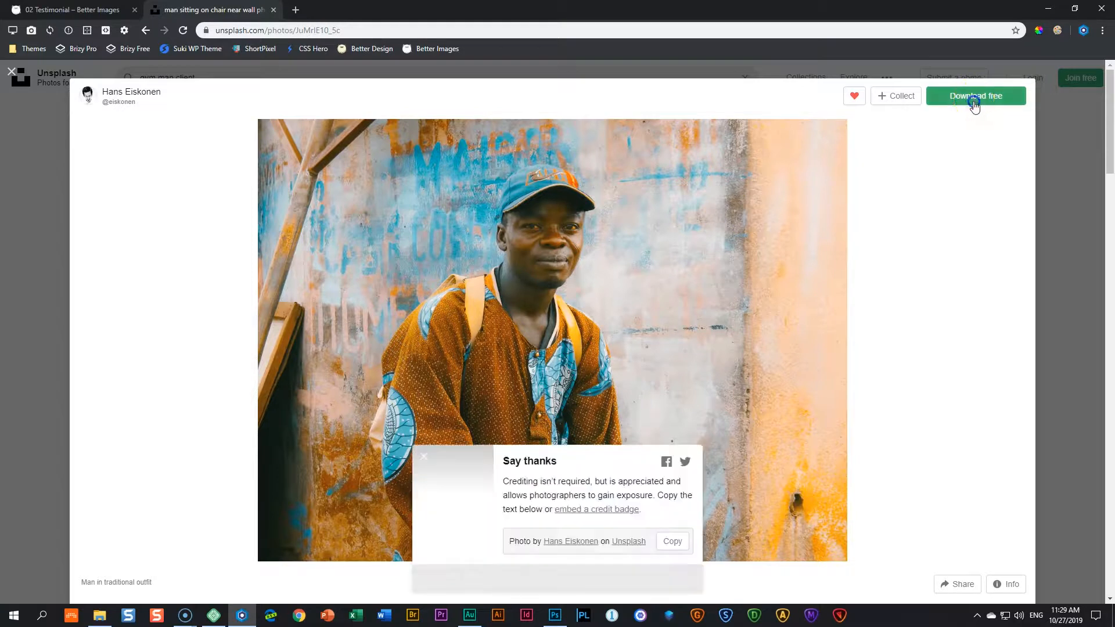
{"action": "left_click", "coordinate": [968, 108]}
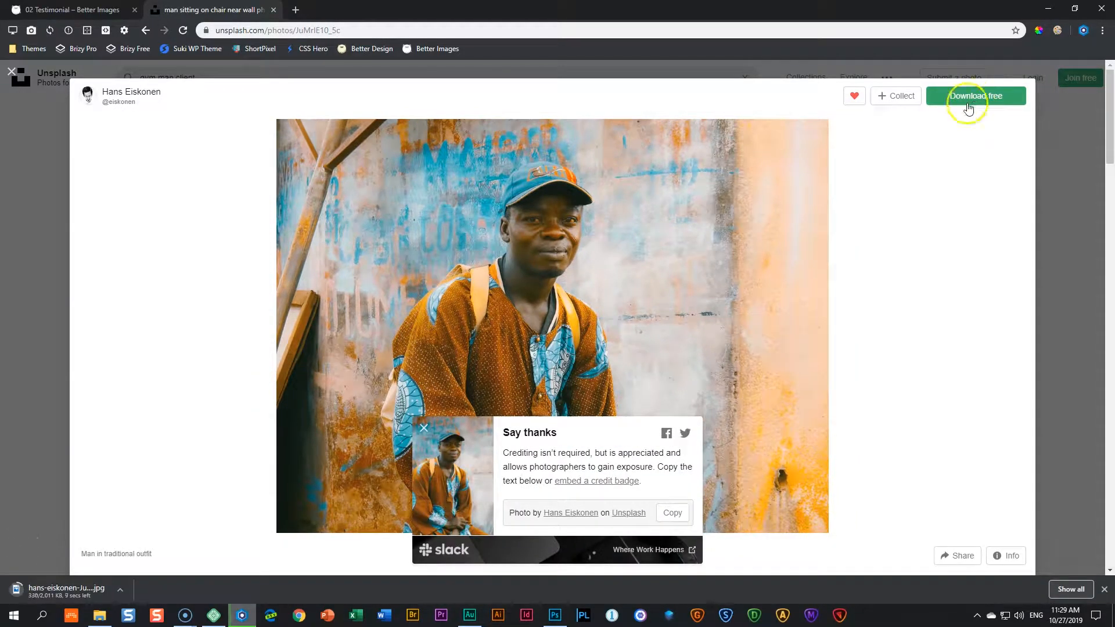
{"action": "left_click", "coordinate": [405, 224]}
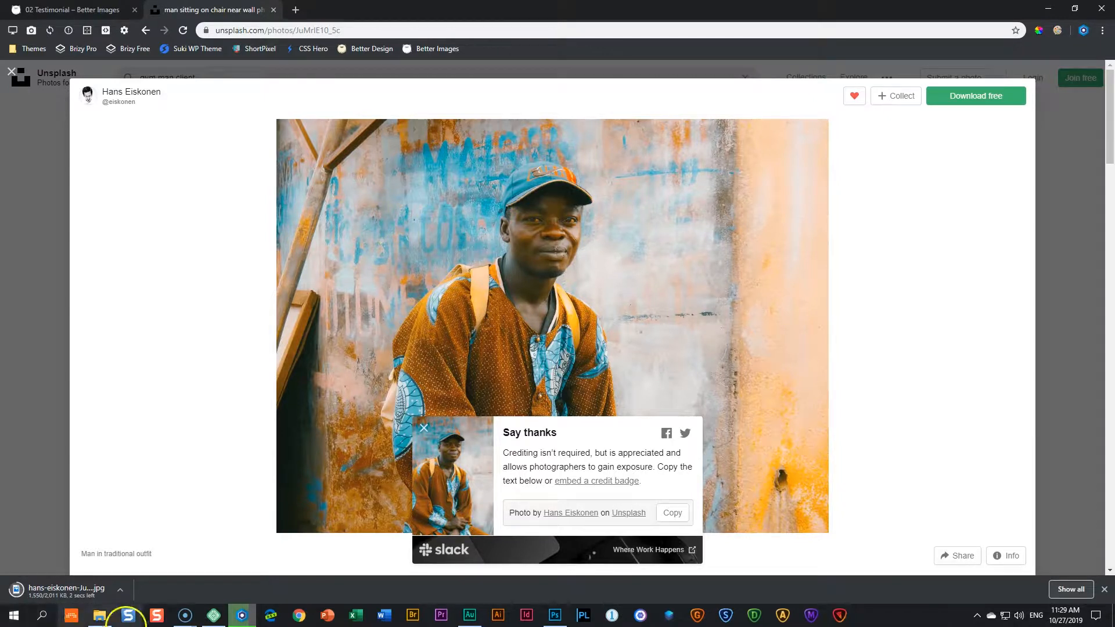
Rename the newly downloaded photo in the Downloads folder as "bobby b" and check its file details.
{"action": "left_click", "coordinate": [106, 623]}
{"action": "left_click", "coordinate": [474, 280]}
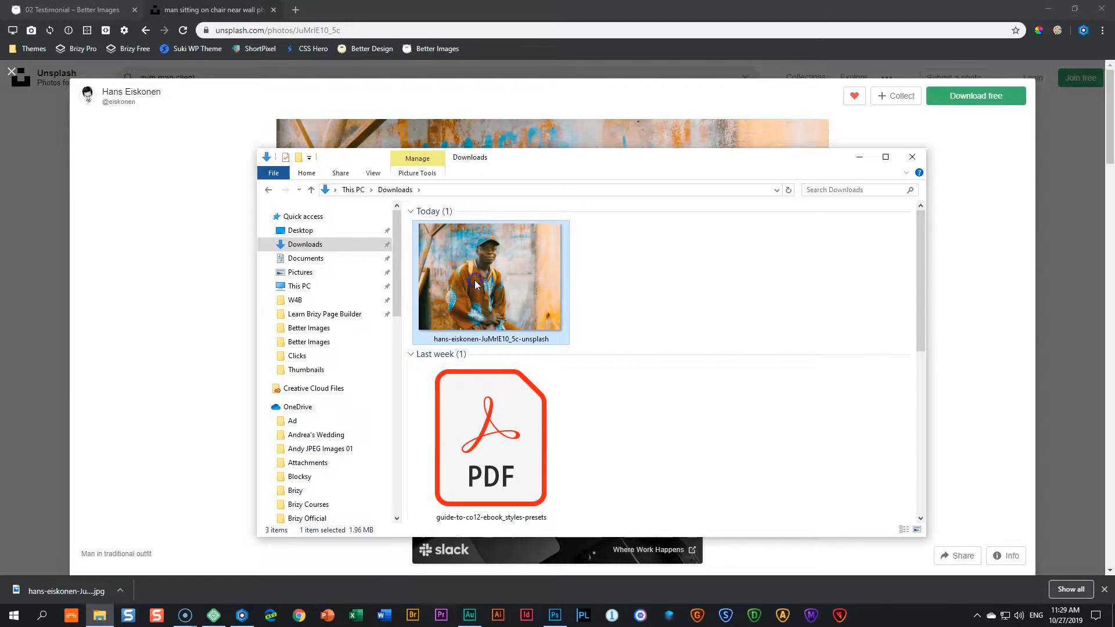
{"action": "left_click", "coordinate": [498, 346]}
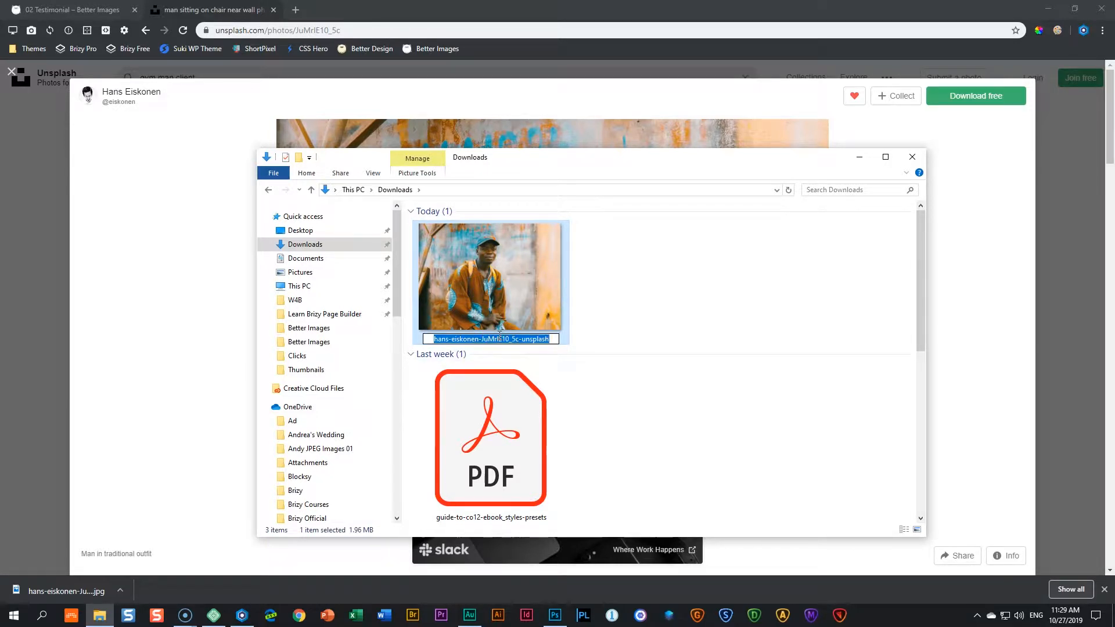
{"action": "type", "text": "bobby-b"}
{"action": "key", "text": "Return"}
{"action": "left_click", "coordinate": [652, 266]}
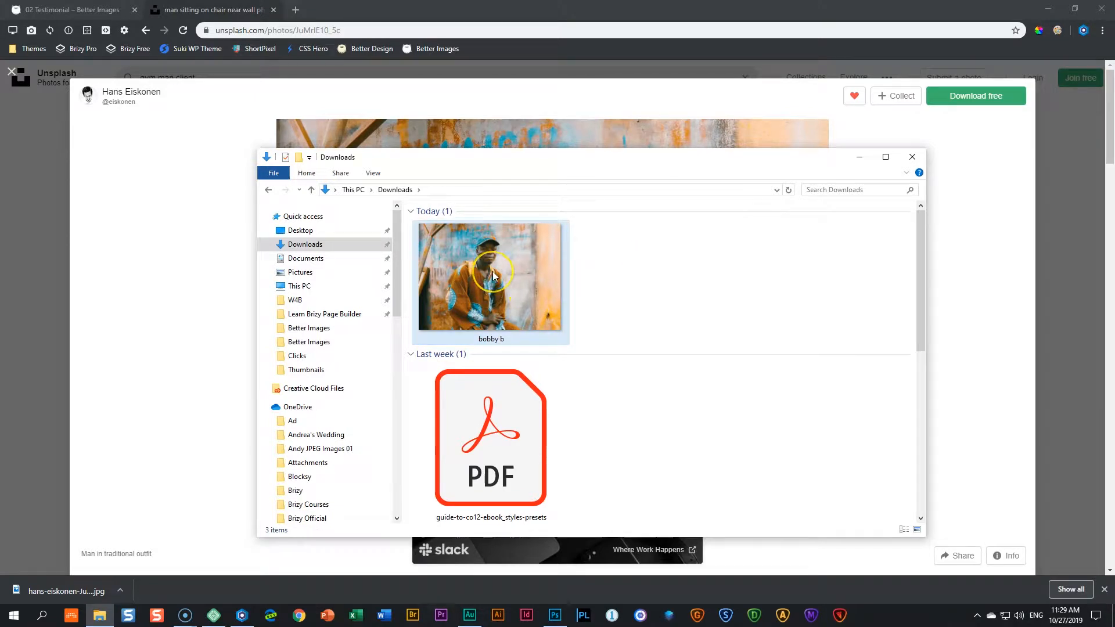
{"action": "left_click", "coordinate": [493, 276]}
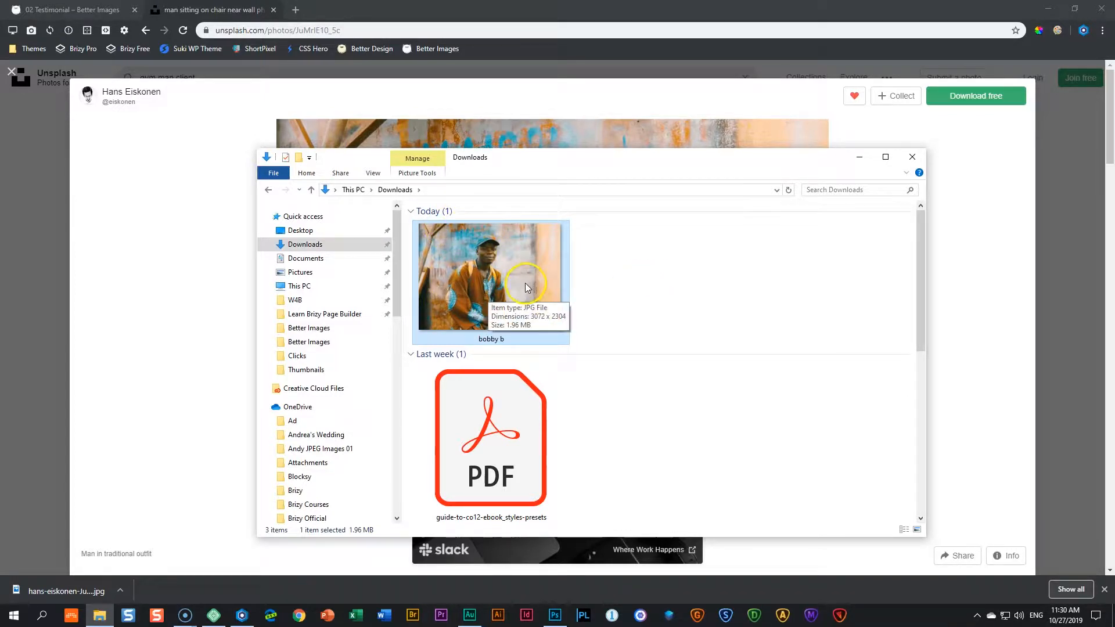
{"action": "left_click", "coordinate": [640, 268]}
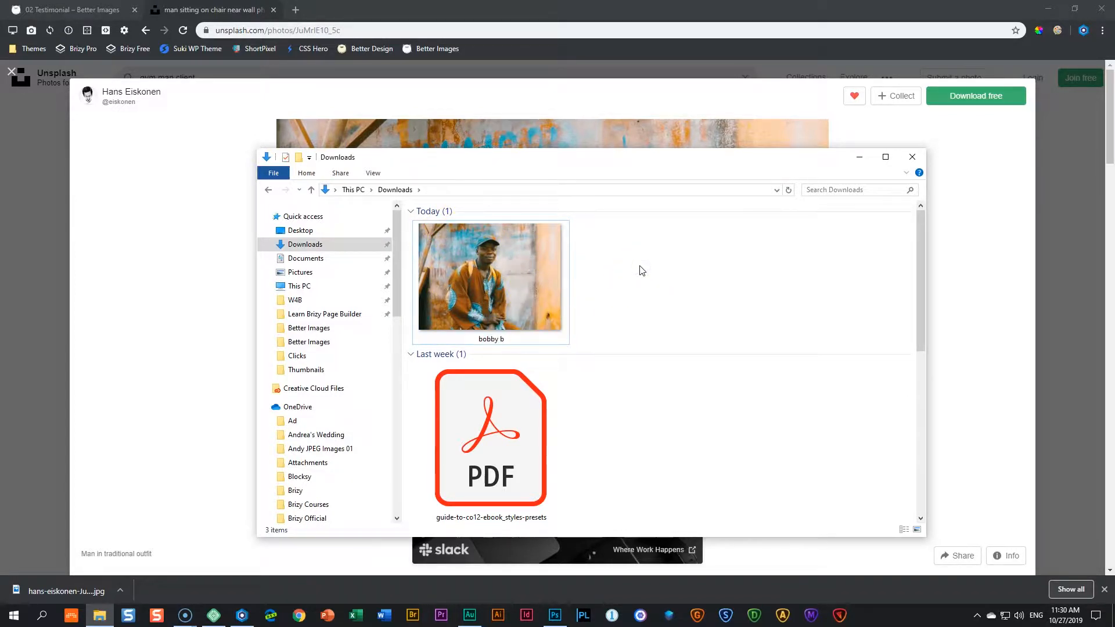
Switch to Topaz Studio 2 and open the bobby b photo from the Downloads folder in it.
{"action": "left_click", "coordinate": [838, 616]}
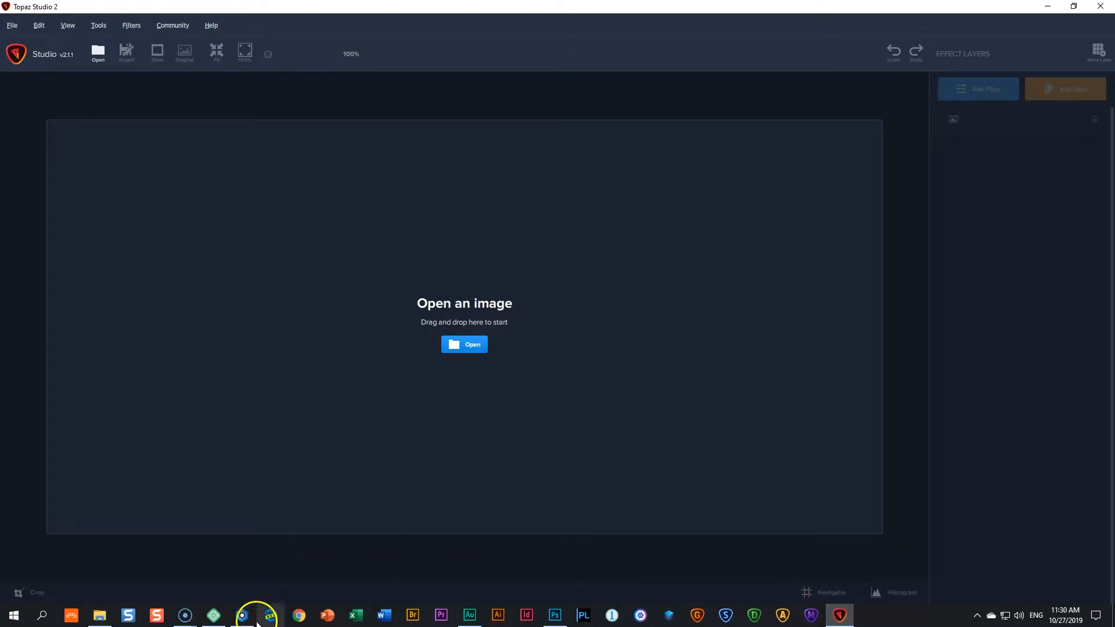
{"action": "left_click", "coordinate": [100, 616]}
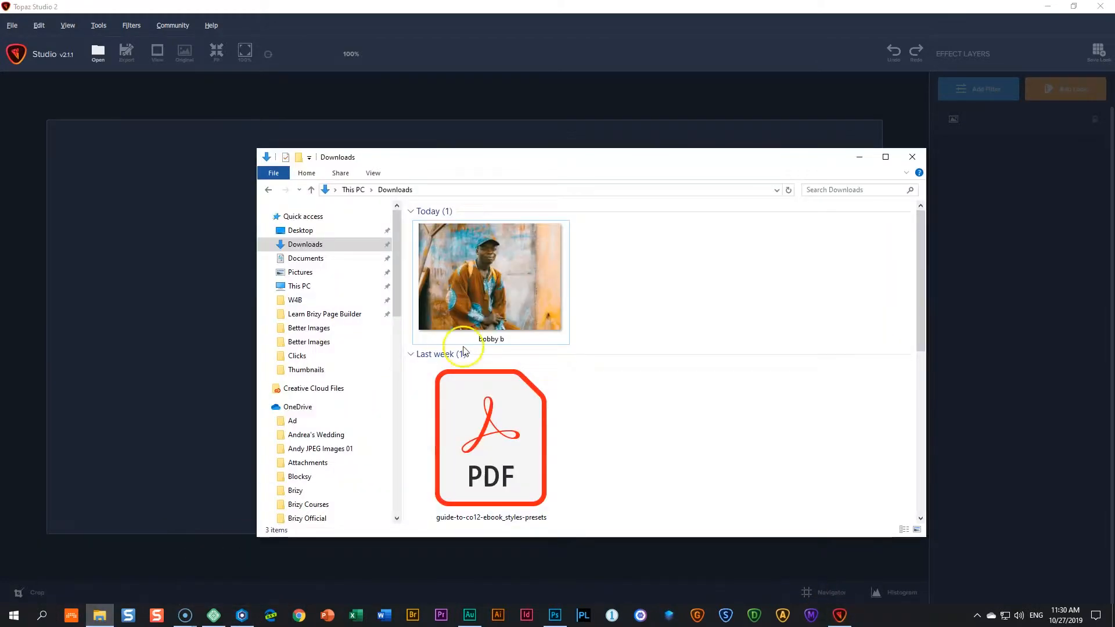
{"action": "left_click_drag", "start_coordinate": [490, 283], "coordinate": [158, 302]}
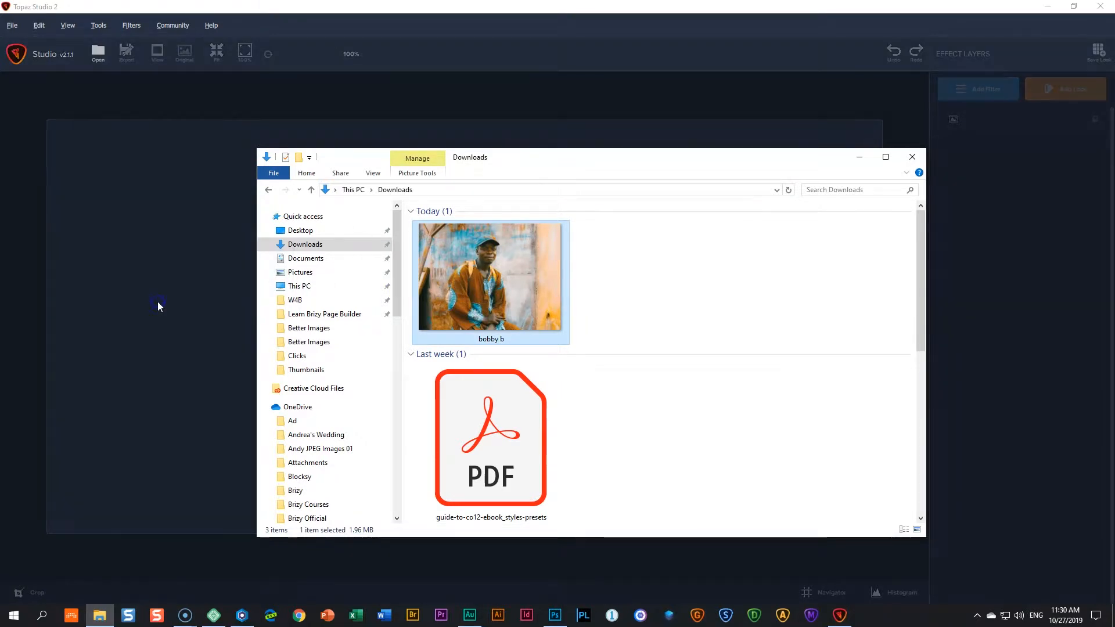
{"action": "left_click", "coordinate": [859, 156]}
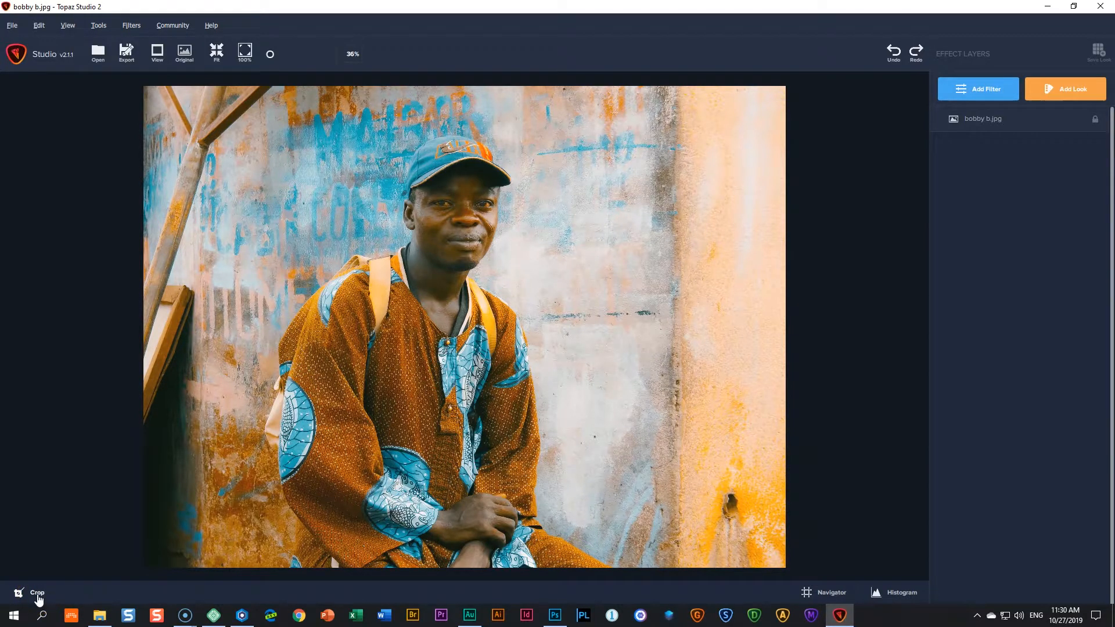
Start a canvas crop with a 1:1 aspect ratio and frame the man's upper body at about 1338 by 1338 pixels.
{"action": "left_click", "coordinate": [37, 593]}
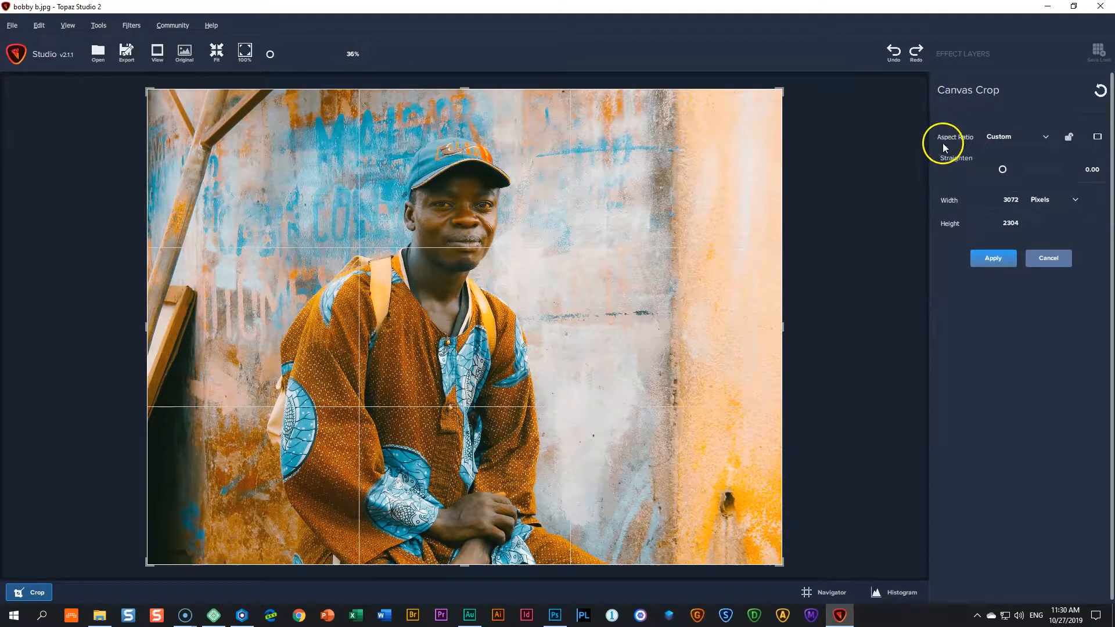
{"action": "left_click", "coordinate": [1047, 137]}
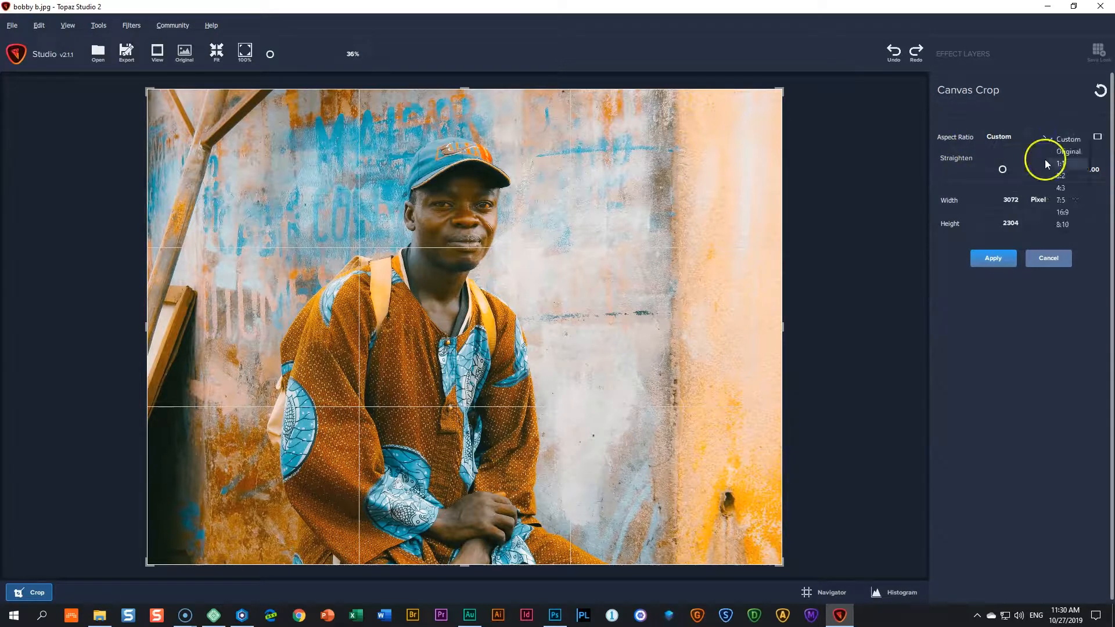
{"action": "left_click", "coordinate": [1055, 166]}
{"action": "left_click_drag", "start_coordinate": [704, 561], "coordinate": [602, 366]}
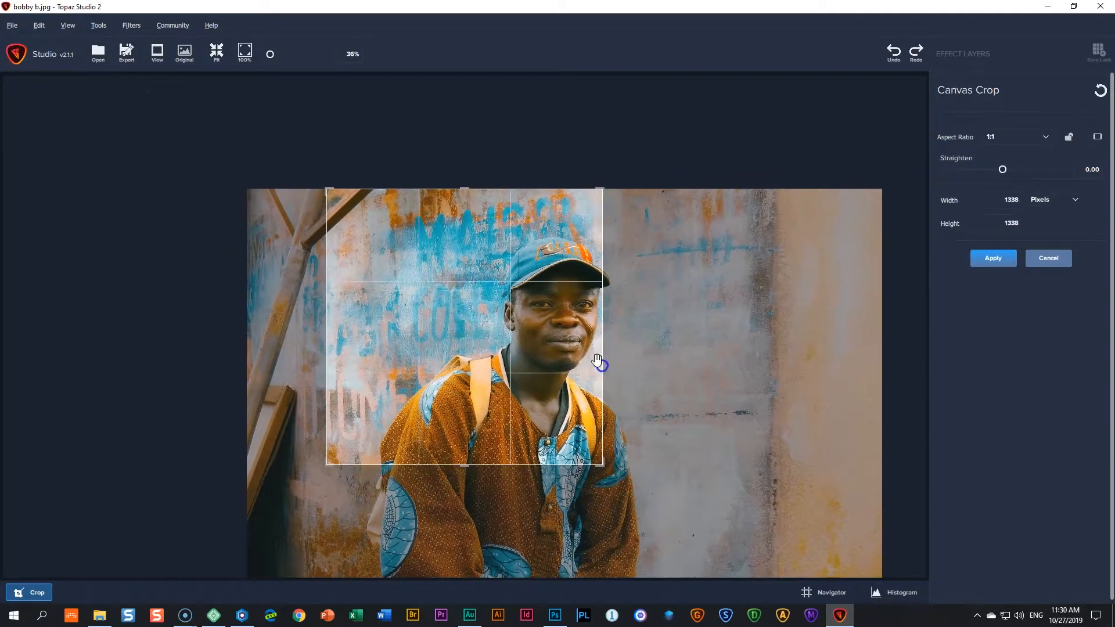
{"action": "left_click_drag", "start_coordinate": [465, 288], "coordinate": [387, 286]}
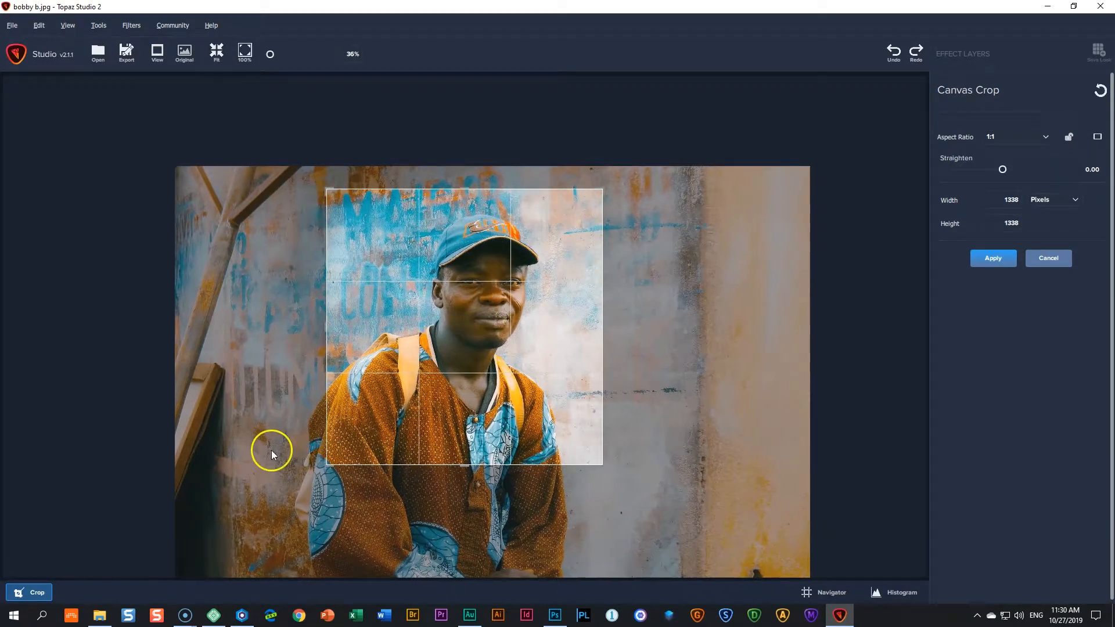
Tighten the square crop to about 957 by 957 pixels around the man's head and shoulders, and apply it.
{"action": "left_click_drag", "start_coordinate": [324, 462], "coordinate": [354, 449]}
{"action": "left_click_drag", "start_coordinate": [455, 341], "coordinate": [488, 312]}
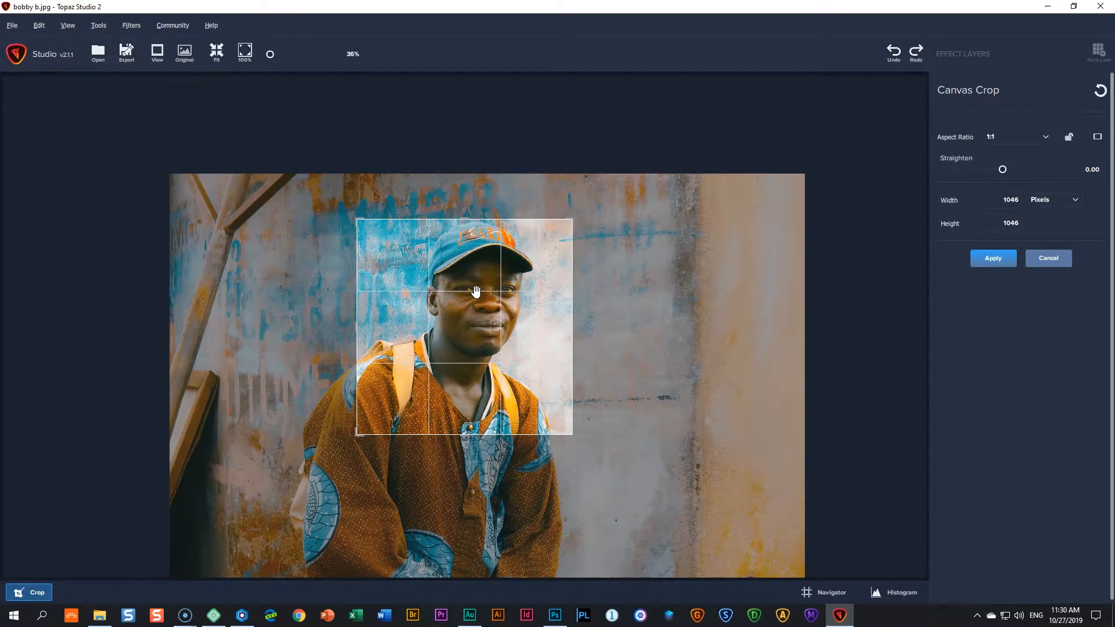
{"action": "mouse_move", "coordinate": [360, 428]}
{"action": "left_mouse_down"}
{"action": "mouse_move", "coordinate": [349, 443]}
{"action": "mouse_move", "coordinate": [369, 424]}
{"action": "left_mouse_up"}
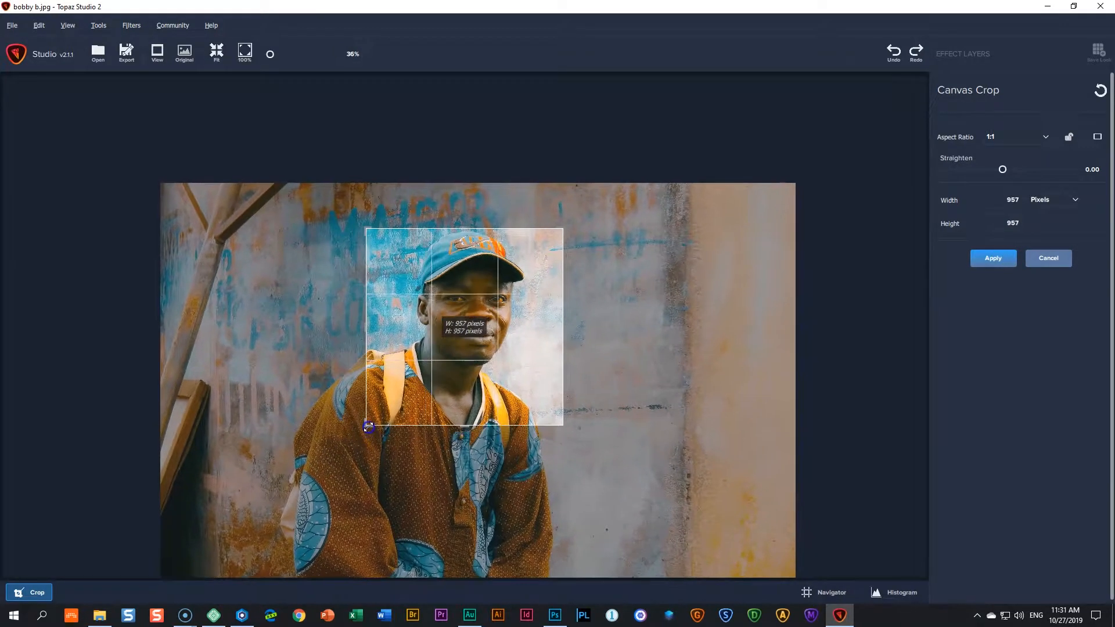
{"action": "left_click_drag", "start_coordinate": [472, 346], "coordinate": [470, 348]}
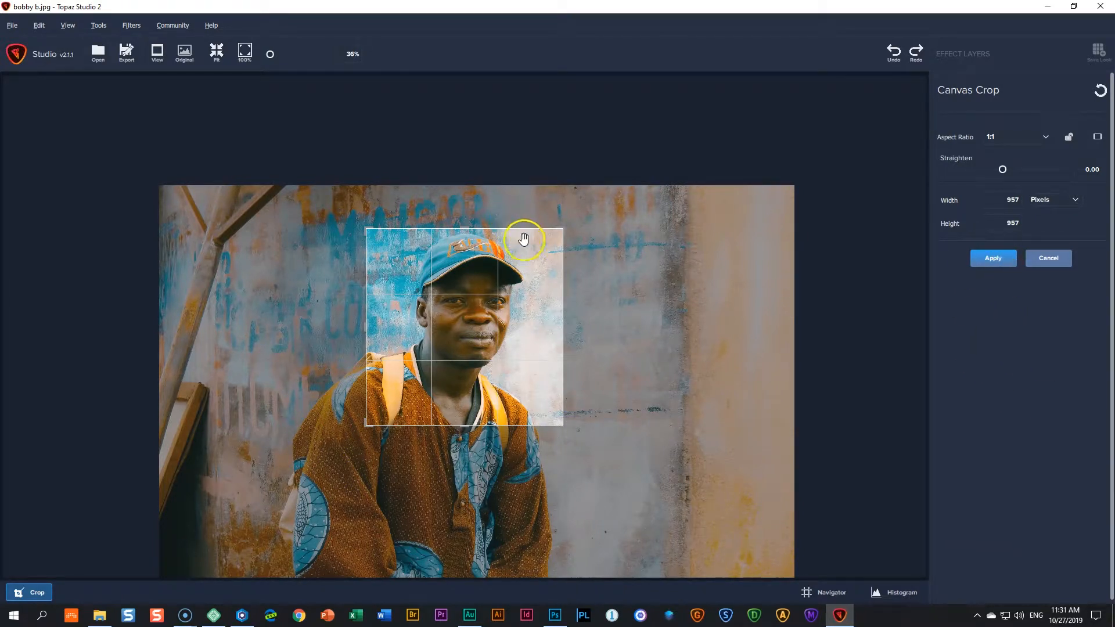
{"action": "left_click_drag", "start_coordinate": [500, 244], "coordinate": [466, 262]}
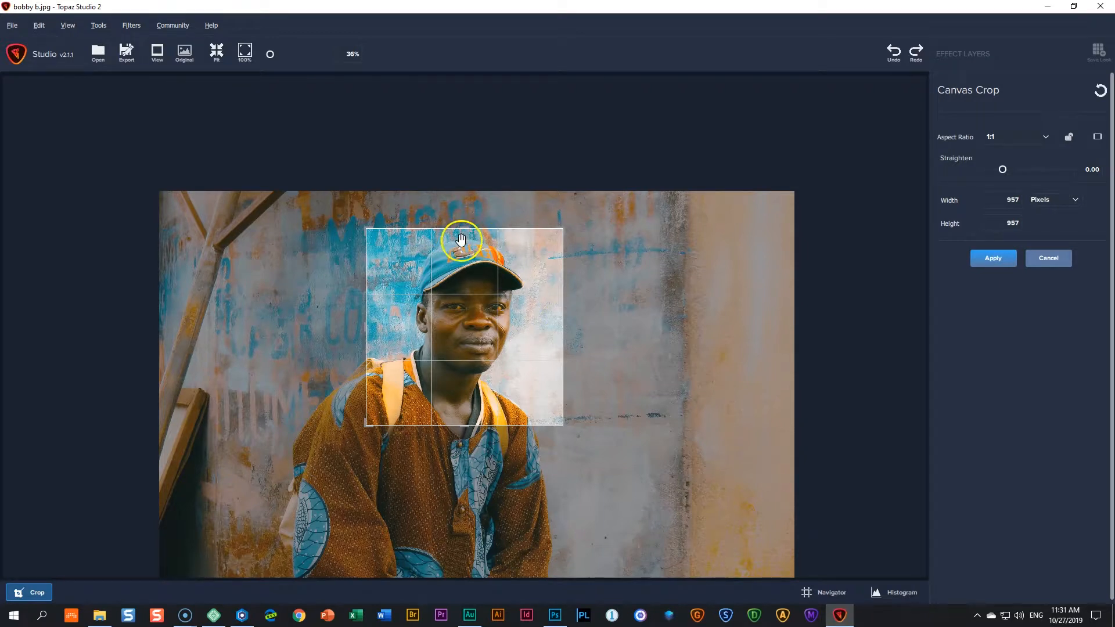
{"action": "left_click", "coordinate": [993, 259]}
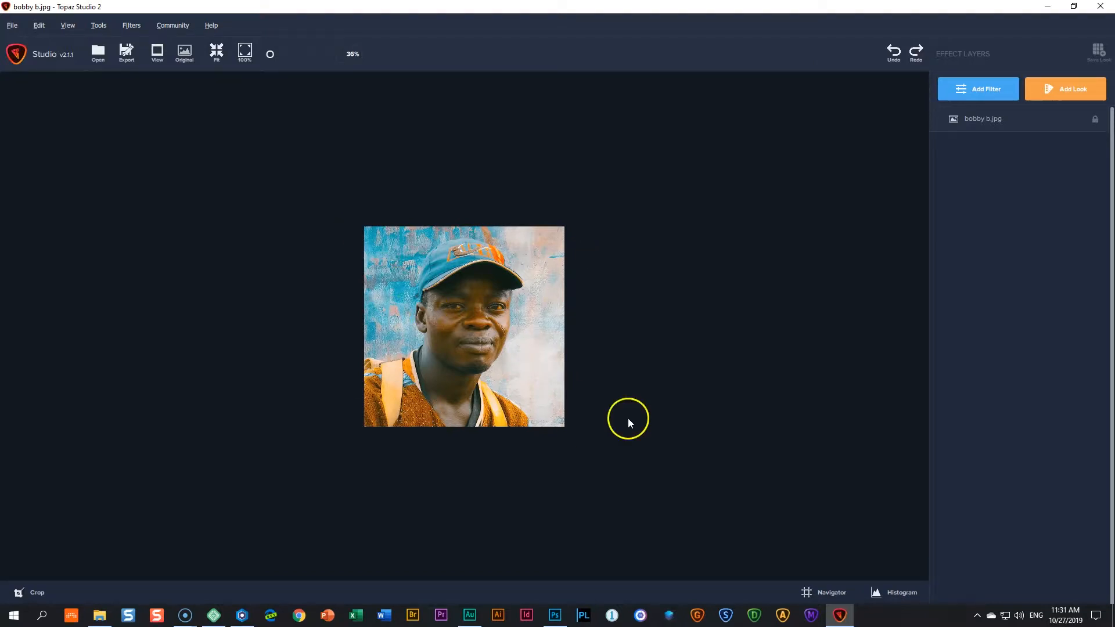
Resize the cropped image to a width of 150 pixels, keeping its aspect ratio.
{"action": "left_click", "coordinate": [37, 26]}
{"action": "left_click", "coordinate": [34, 79]}
{"action": "left_click", "coordinate": [553, 328]}
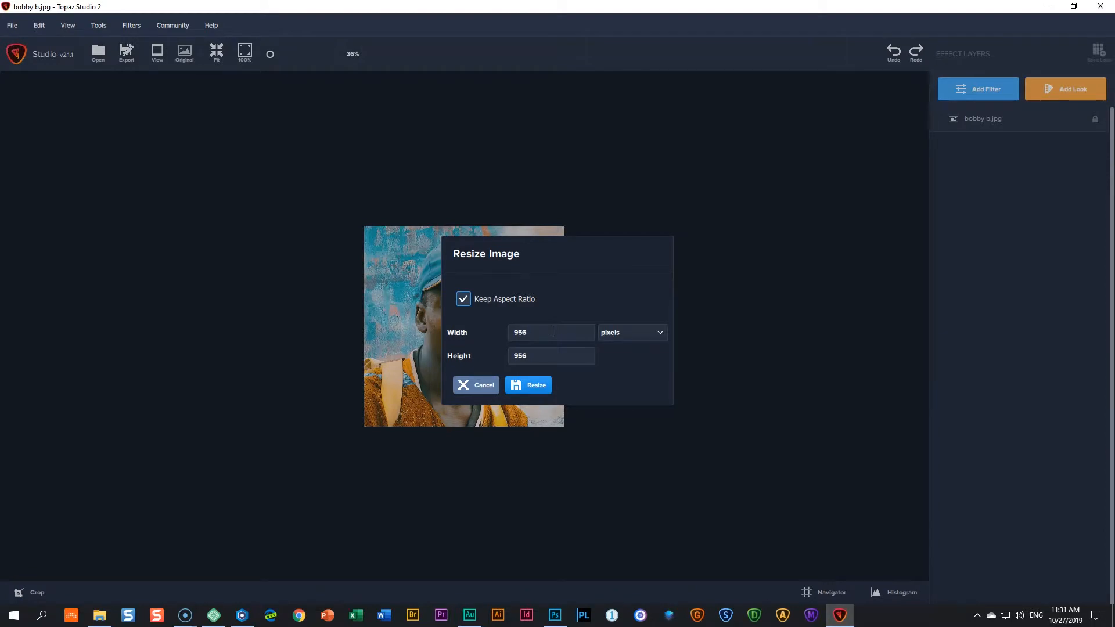
{"action": "left_click_drag", "start_coordinate": [552, 332], "coordinate": [498, 335]}
{"action": "type", "text": "150"}
{"action": "left_click", "coordinate": [528, 385]}
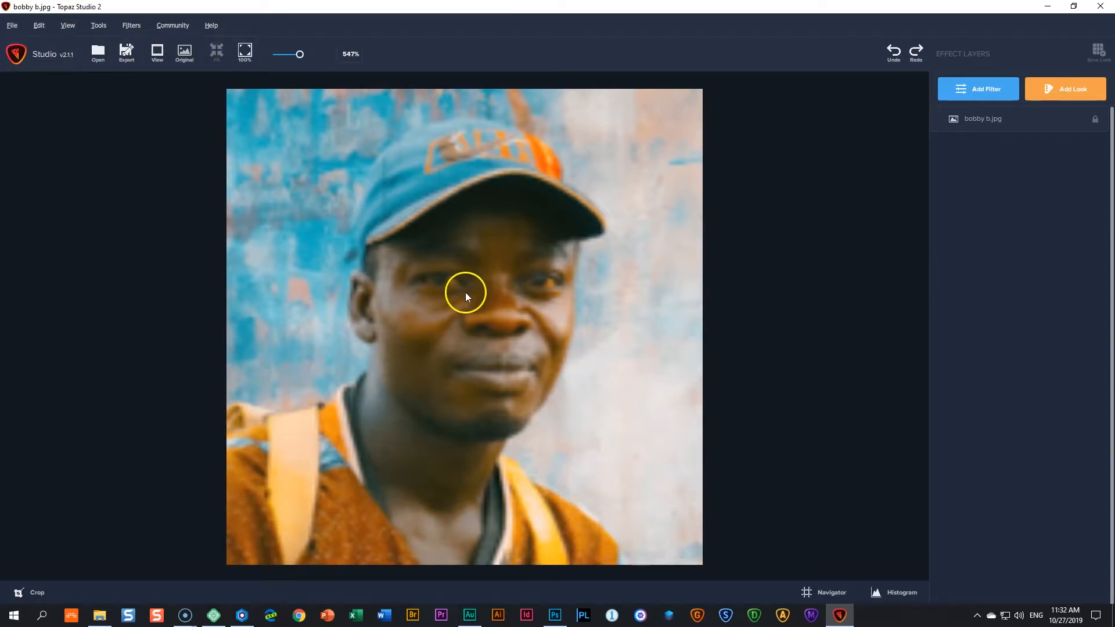
View the resized photo at 100% and add the AI Clear filter to it.
{"action": "left_click", "coordinate": [245, 50]}
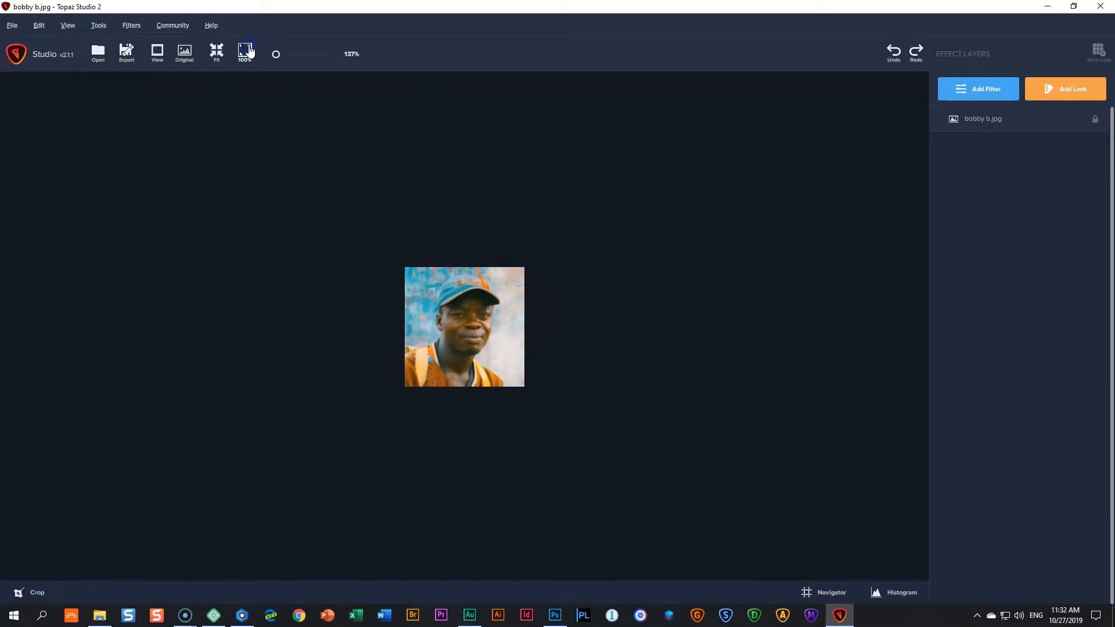
{"action": "left_click", "coordinate": [421, 225]}
{"action": "left_click", "coordinate": [982, 89]}
{"action": "left_click", "coordinate": [974, 180]}
{"action": "left_click", "coordinate": [981, 85]}
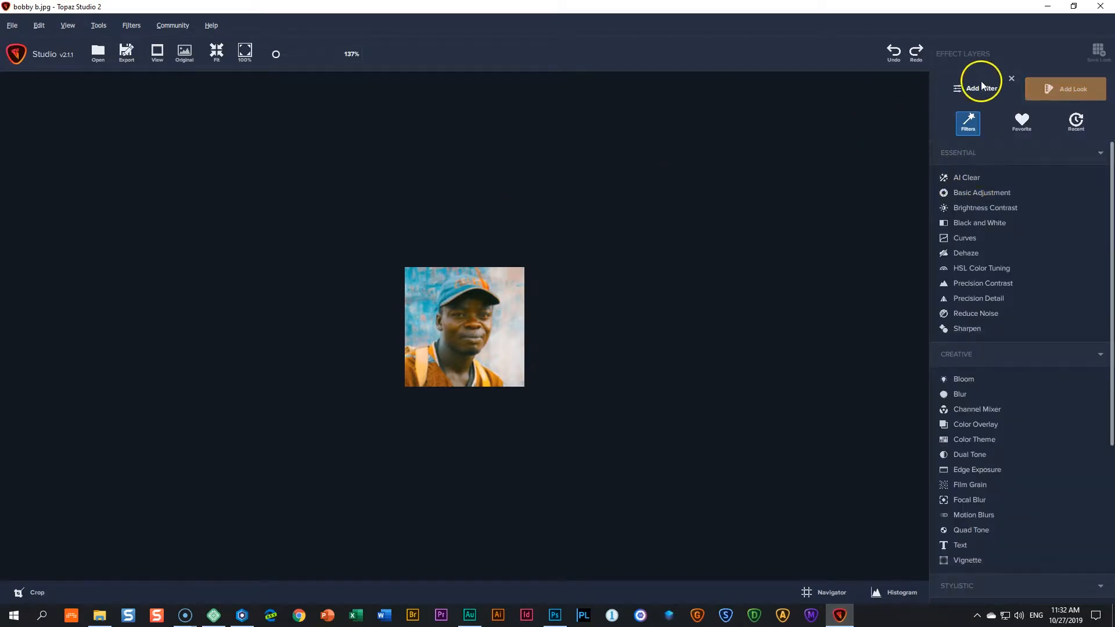
{"action": "left_click", "coordinate": [970, 178]}
{"action": "left_click", "coordinate": [976, 181]}
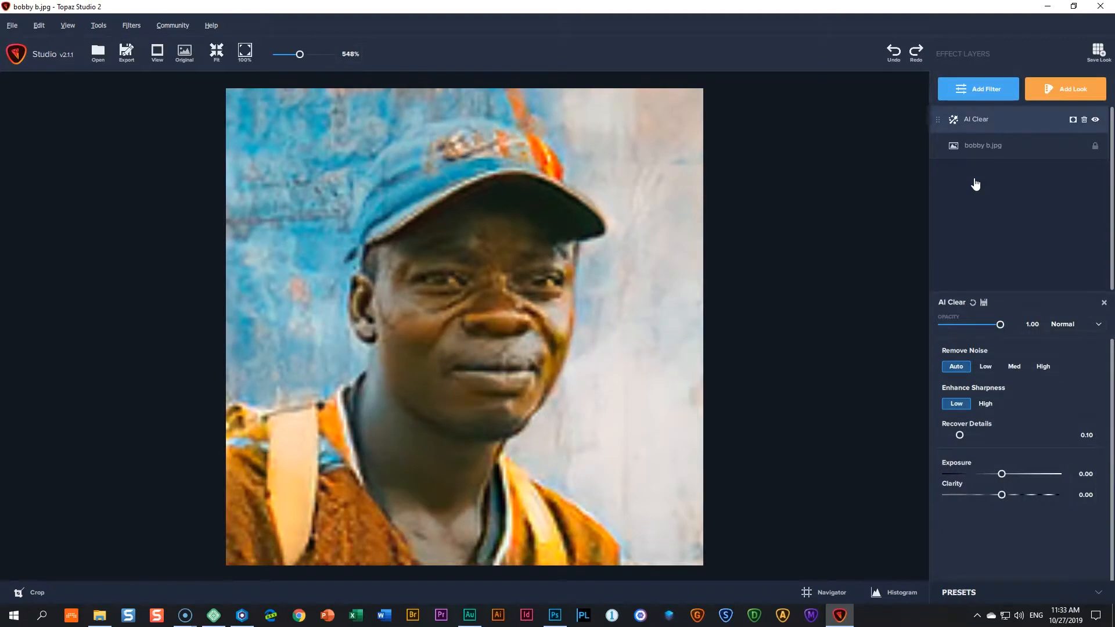
View the filtered photo at 100% and compare it repeatedly with the original.
{"action": "left_click", "coordinate": [244, 55]}
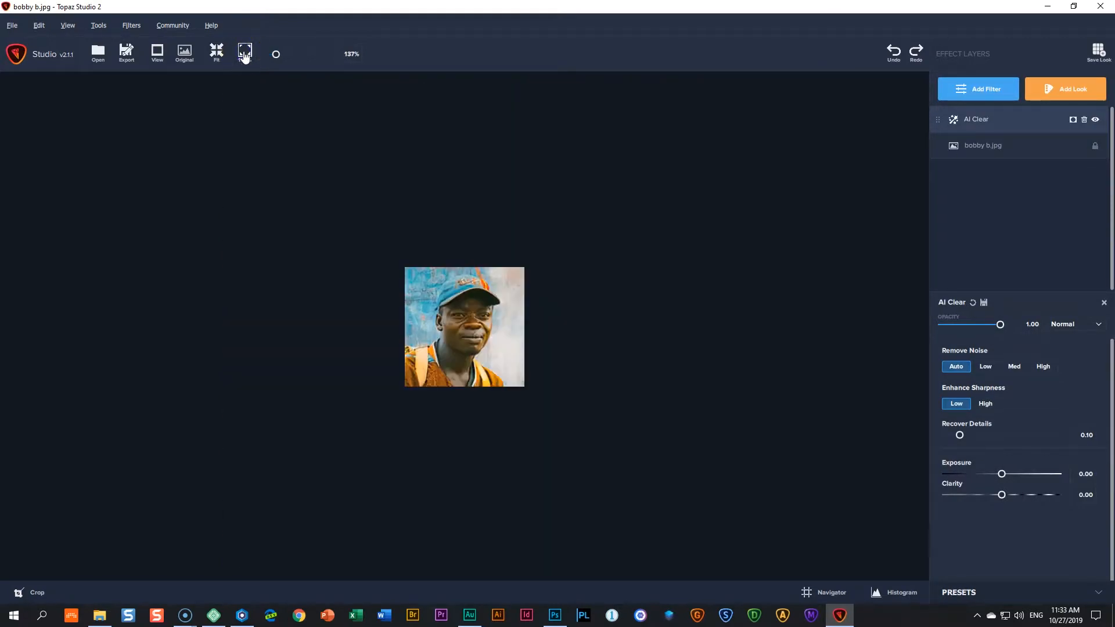
{"action": "left_click", "coordinate": [493, 360]}
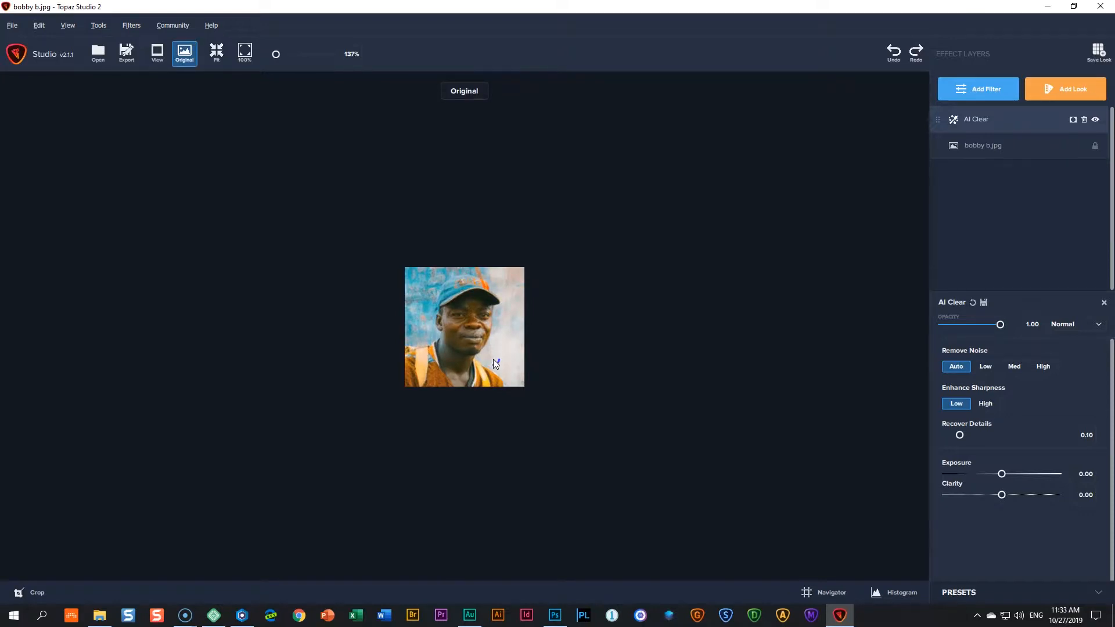
{"action": "left_click", "coordinate": [493, 359]}
{"action": "left_click", "coordinate": [494, 359]}
{"action": "left_click", "coordinate": [493, 359]}
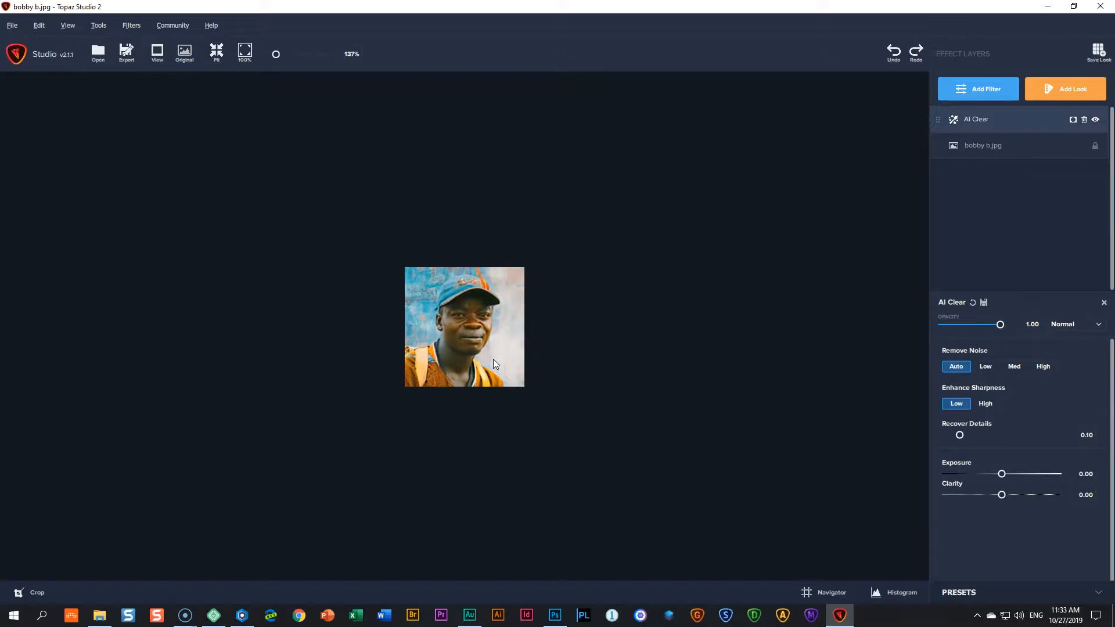
{"action": "left_click", "coordinate": [493, 360]}
Export the photo as a JPEG named "bobby b squared" with the quality set to 4.
{"action": "left_click", "coordinate": [126, 51]}
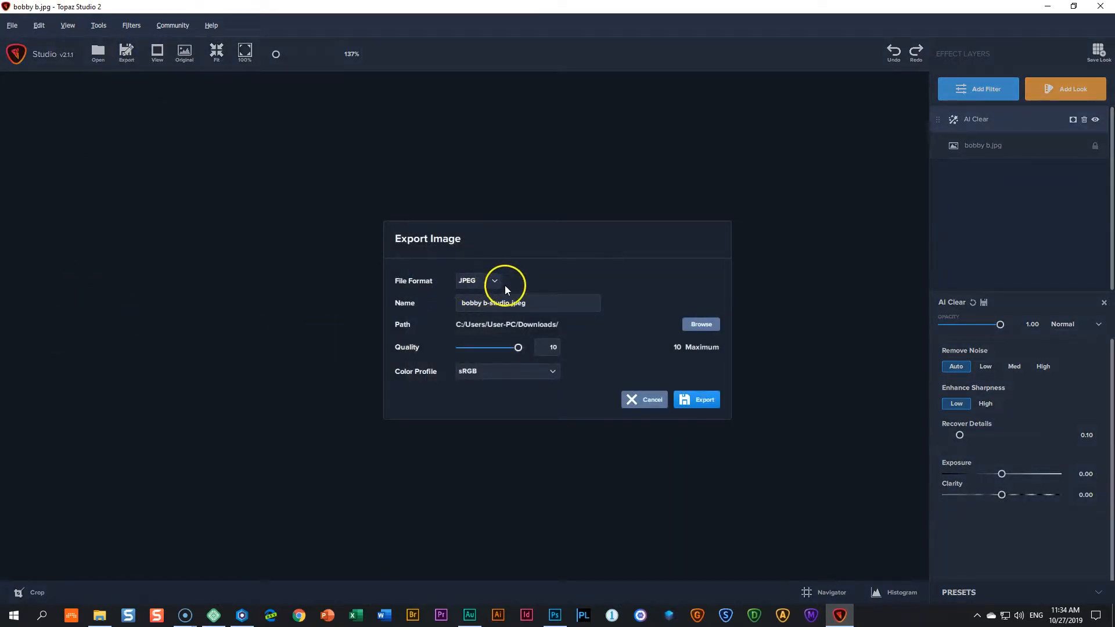
{"action": "left_click_drag", "start_coordinate": [518, 348], "coordinate": [481, 352]}
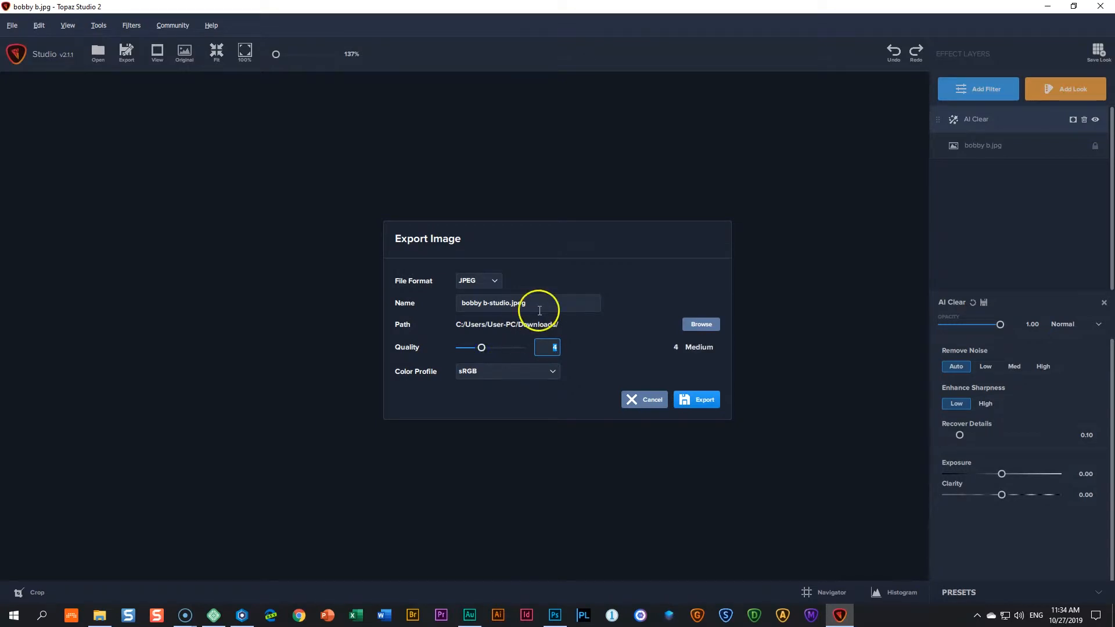
{"action": "left_click", "coordinate": [501, 302]}
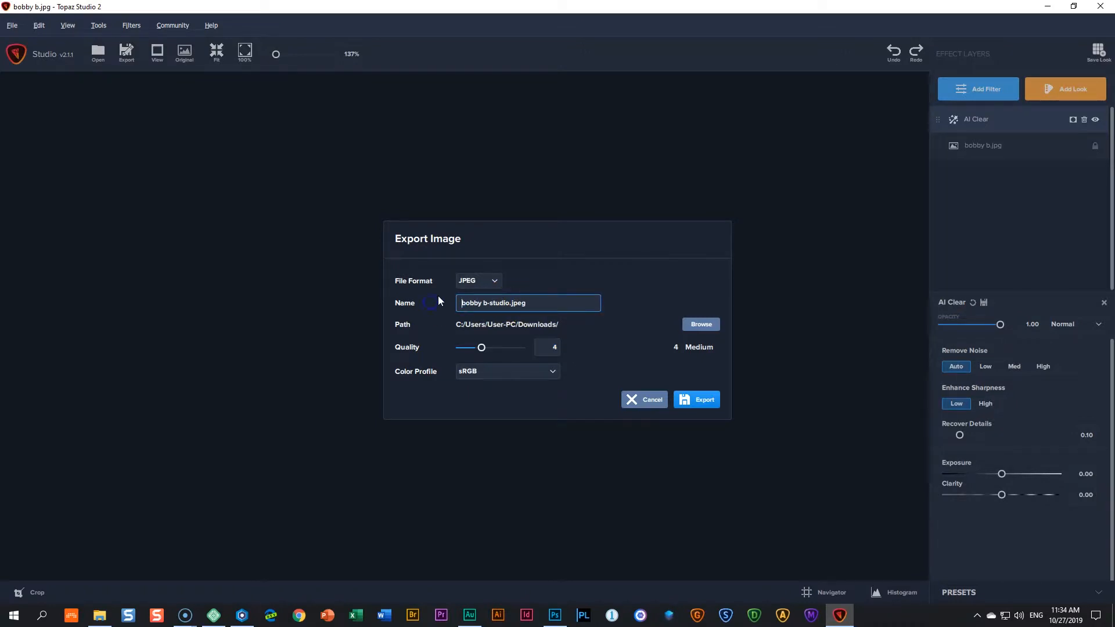
{"action": "key", "text": "ctrl+a"}
{"action": "type", "text": "bobby b squared"}
{"action": "left_click", "coordinate": [578, 312]}
{"action": "left_click", "coordinate": [697, 401]}
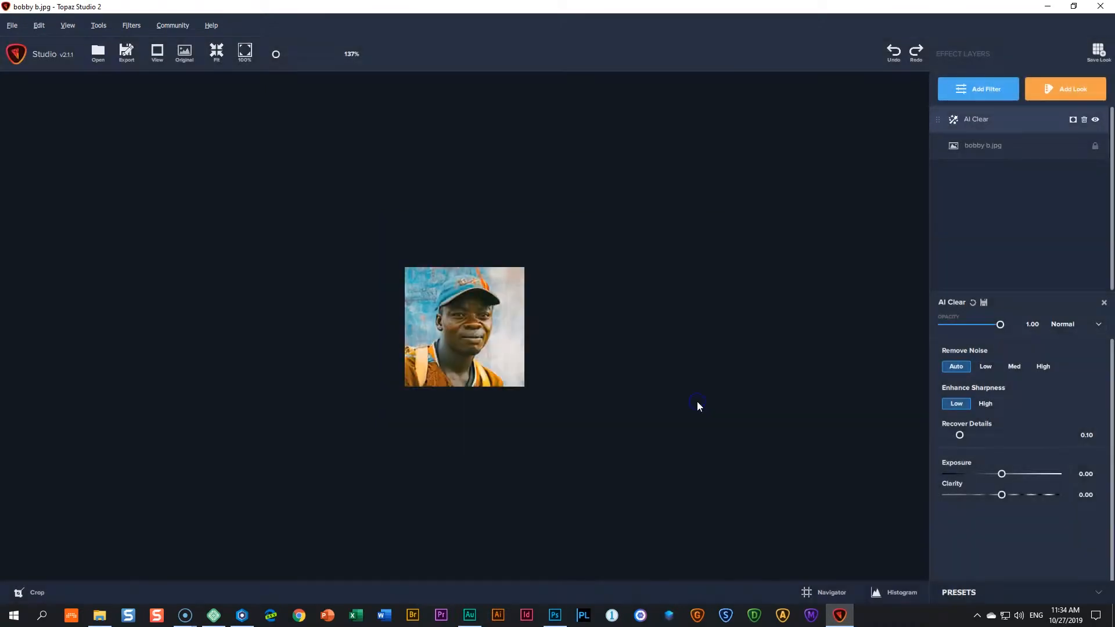
Check the file size of the exported "bobby b squared" image in the Downloads folder.
{"action": "left_click", "coordinate": [100, 616]}
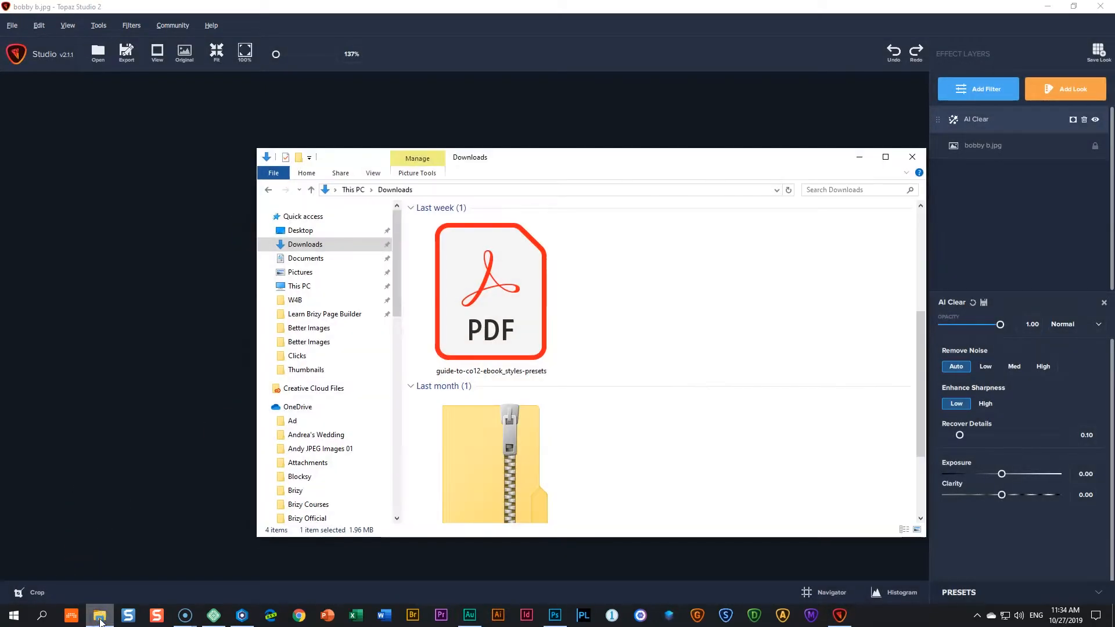
{"action": "scroll", "coordinate": [507, 400], "scroll_direction": "up", "scroll_amount": 2}
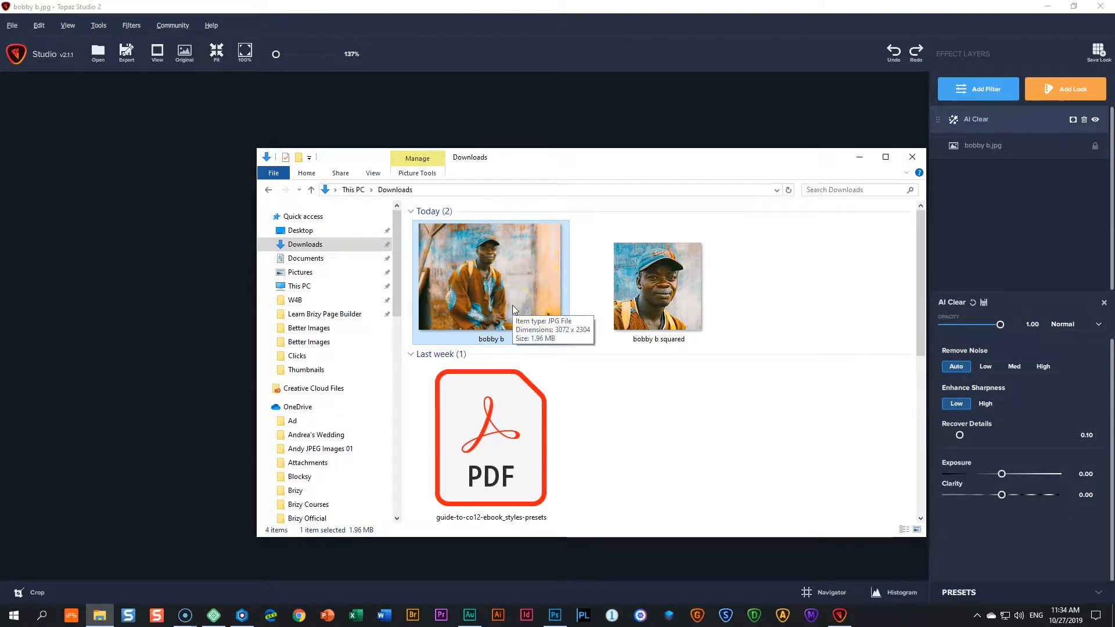
{"action": "left_click", "coordinate": [648, 297]}
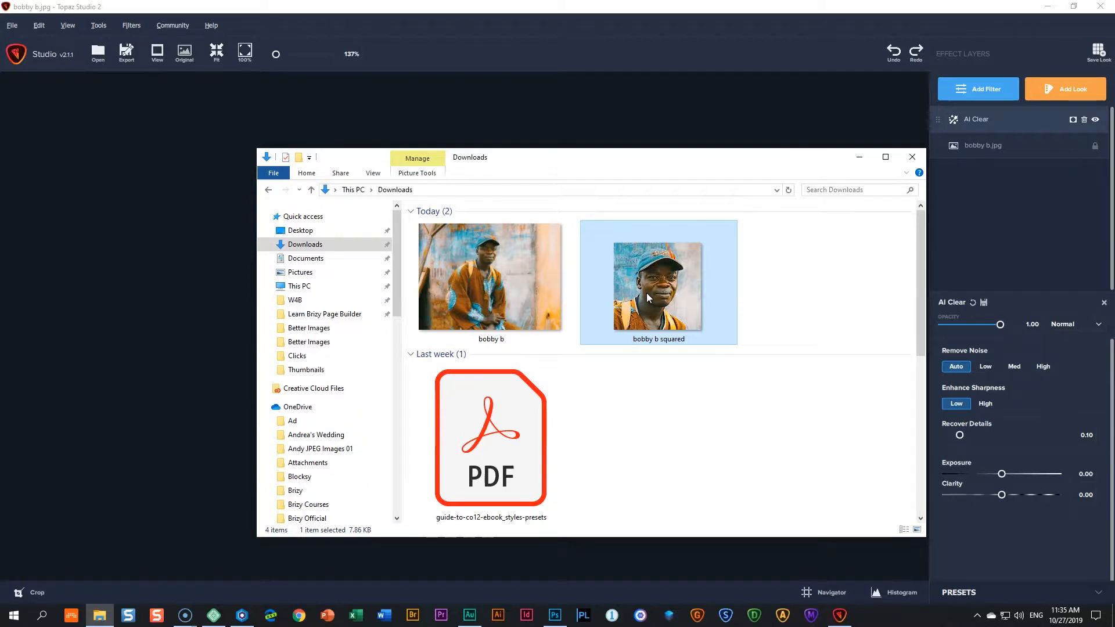
Switch to the browser and open tinypng.com in a new tab.
{"action": "left_click", "coordinate": [236, 622]}
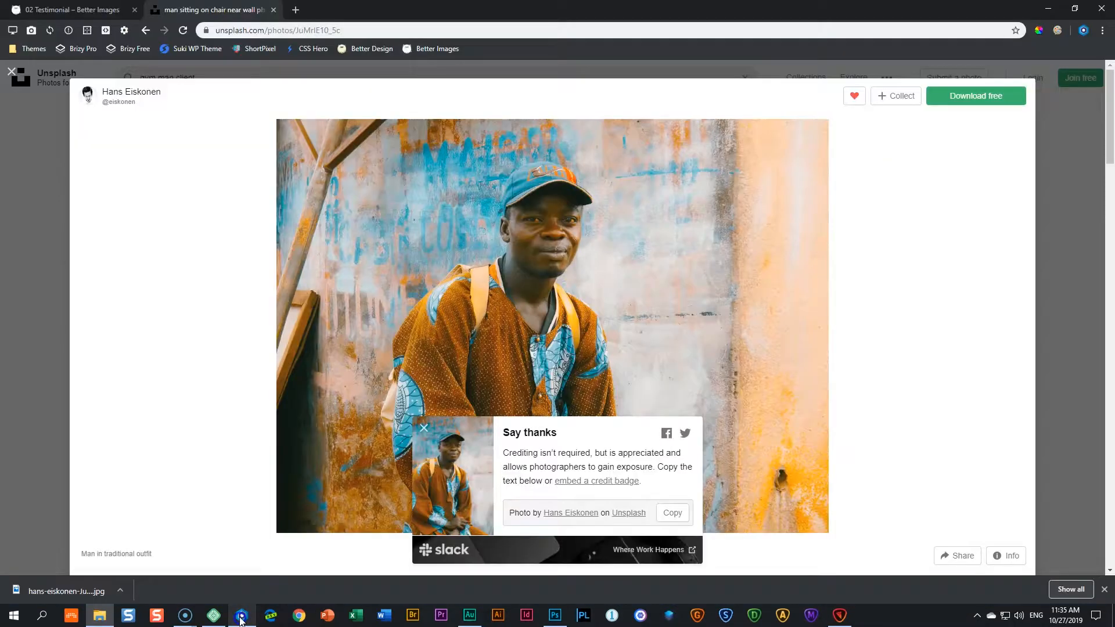
{"action": "left_click", "coordinate": [297, 9]}
{"action": "type", "text": "tinypng.com"}
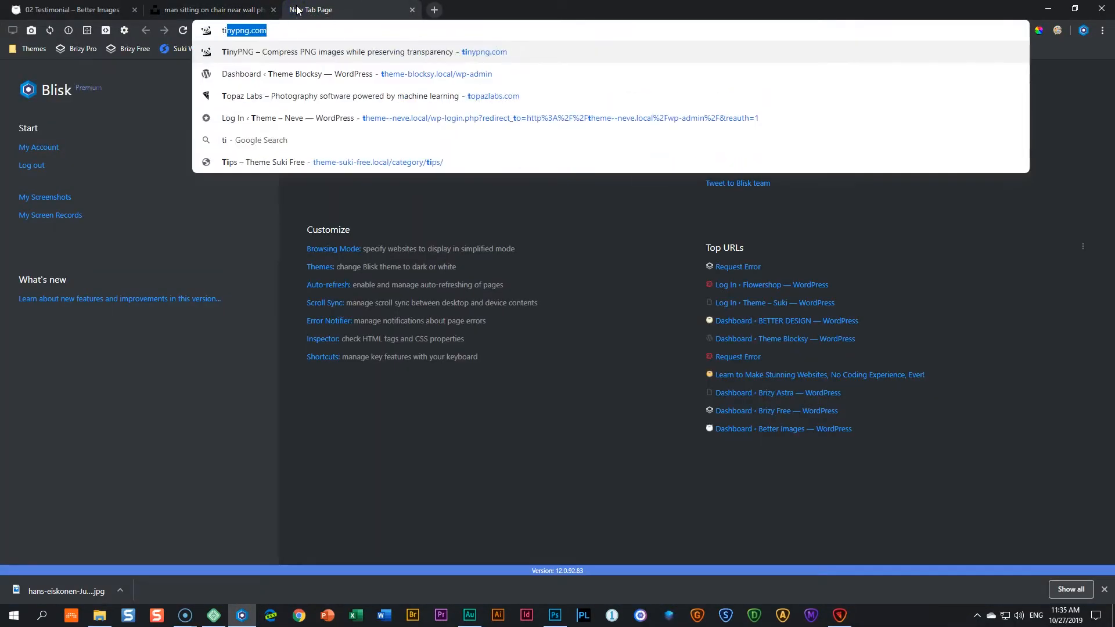
{"action": "key", "text": "Return"}
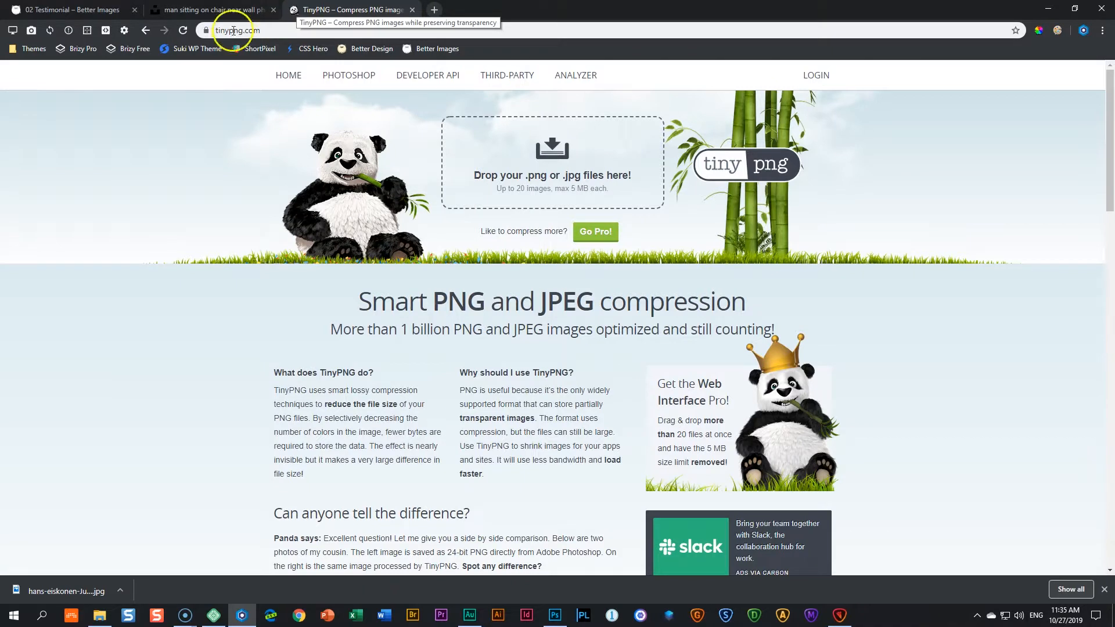
Compress "bobby b squared" from the Downloads folder with TinyPNG and download the compressed file.
{"action": "left_click", "coordinate": [99, 615]}
{"action": "left_click", "coordinate": [197, 511]}
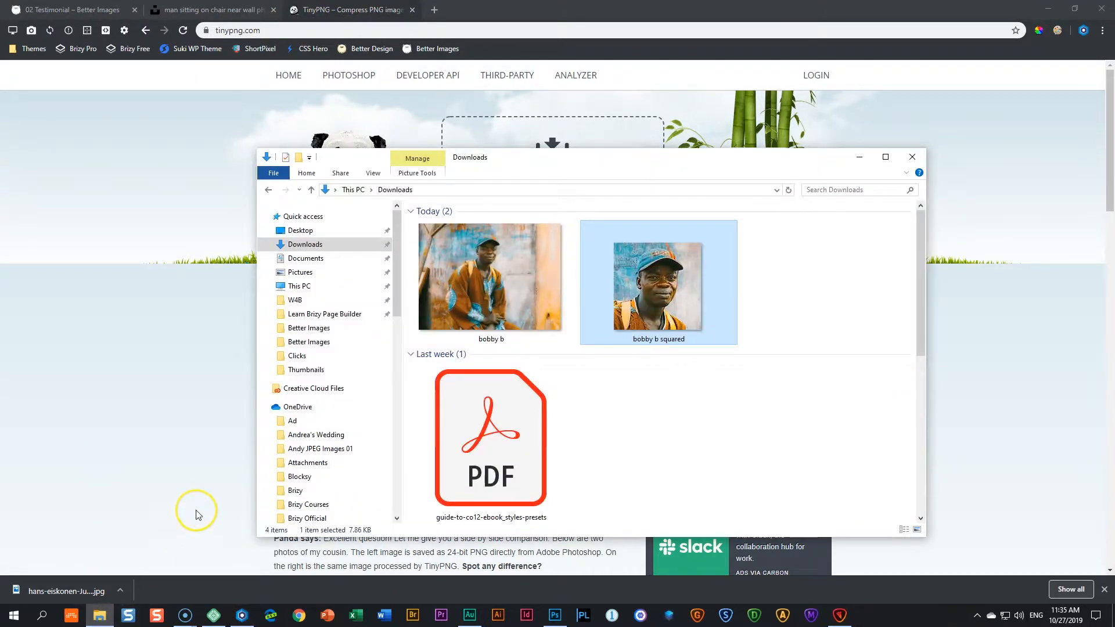
{"action": "left_click", "coordinate": [660, 286]}
{"action": "left_click_drag", "start_coordinate": [660, 286], "coordinate": [572, 134]}
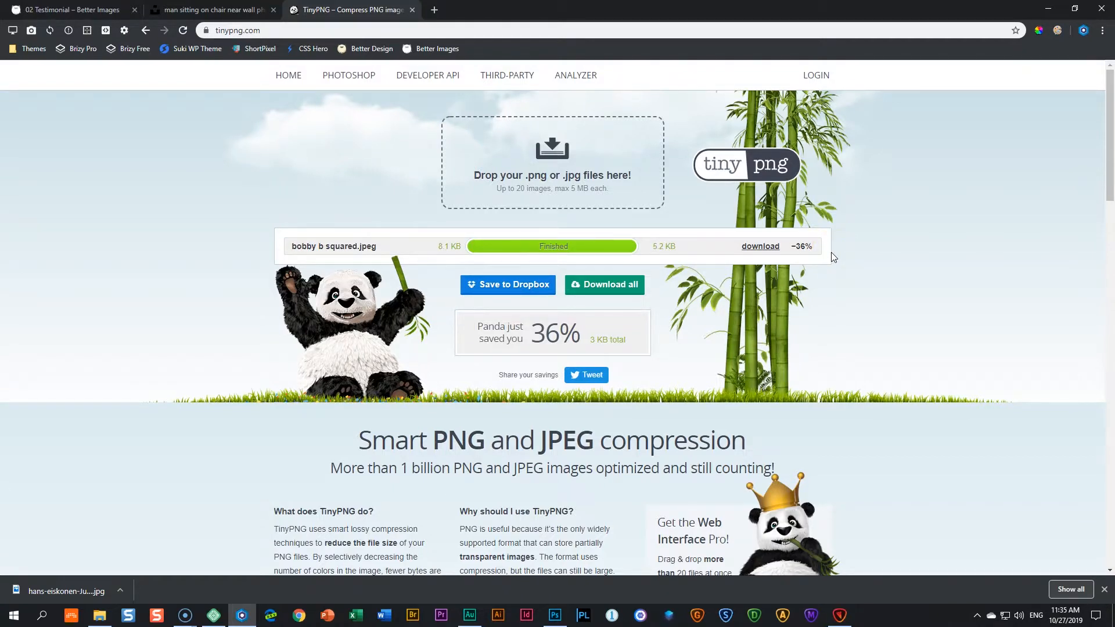
{"action": "left_click", "coordinate": [761, 247]}
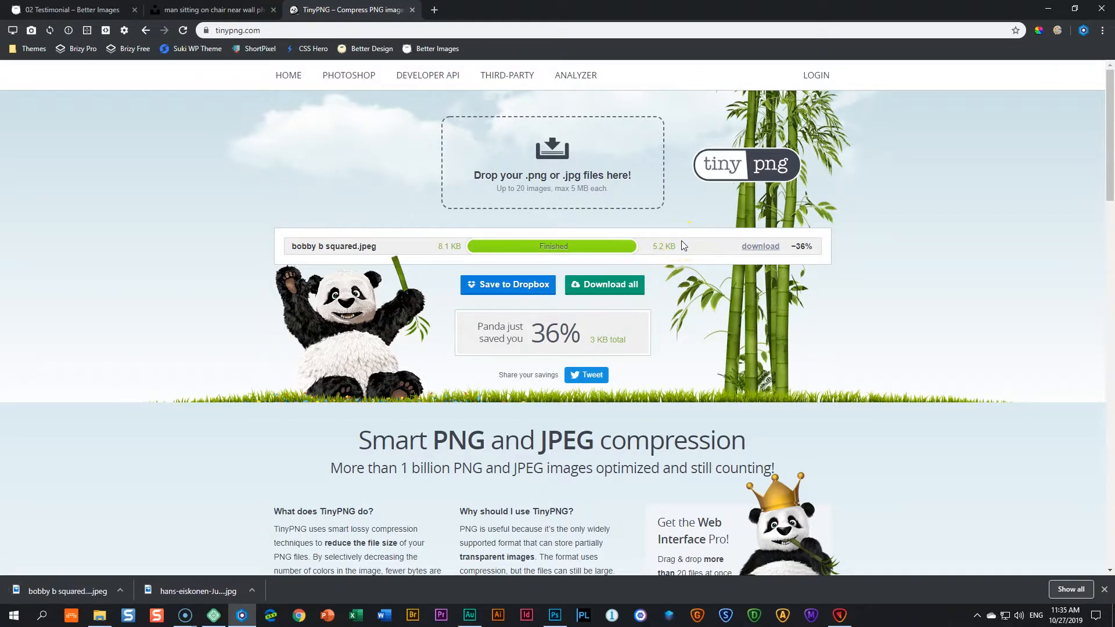
Check the dimensions and file size of the compressed "bobby b squared (1)" in the Downloads folder.
{"action": "left_click", "coordinate": [99, 611]}
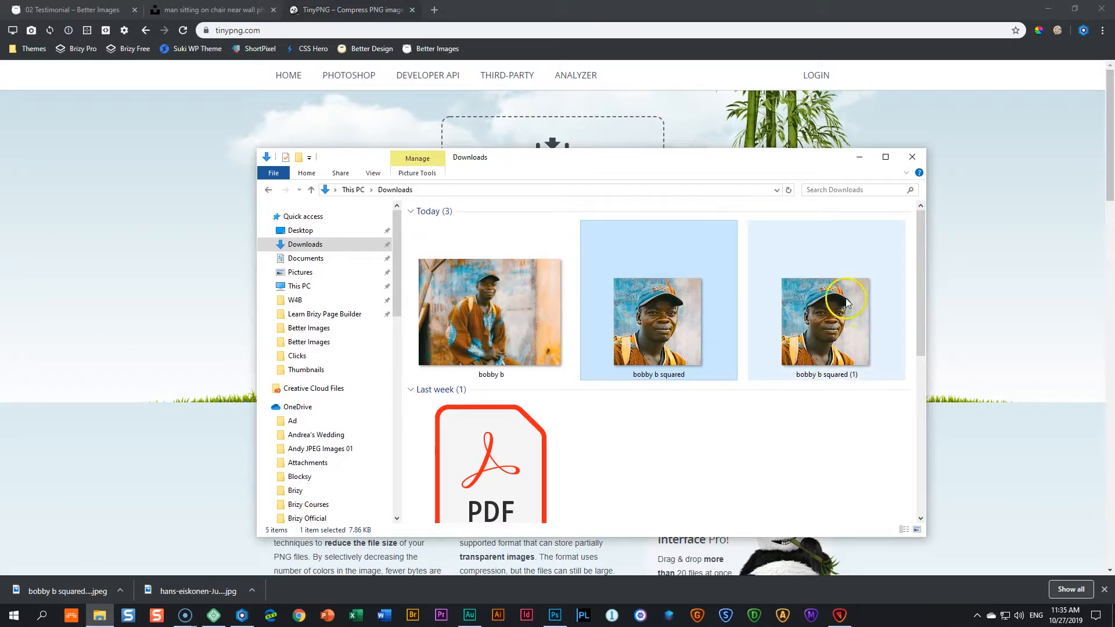
{"action": "left_click", "coordinate": [839, 353]}
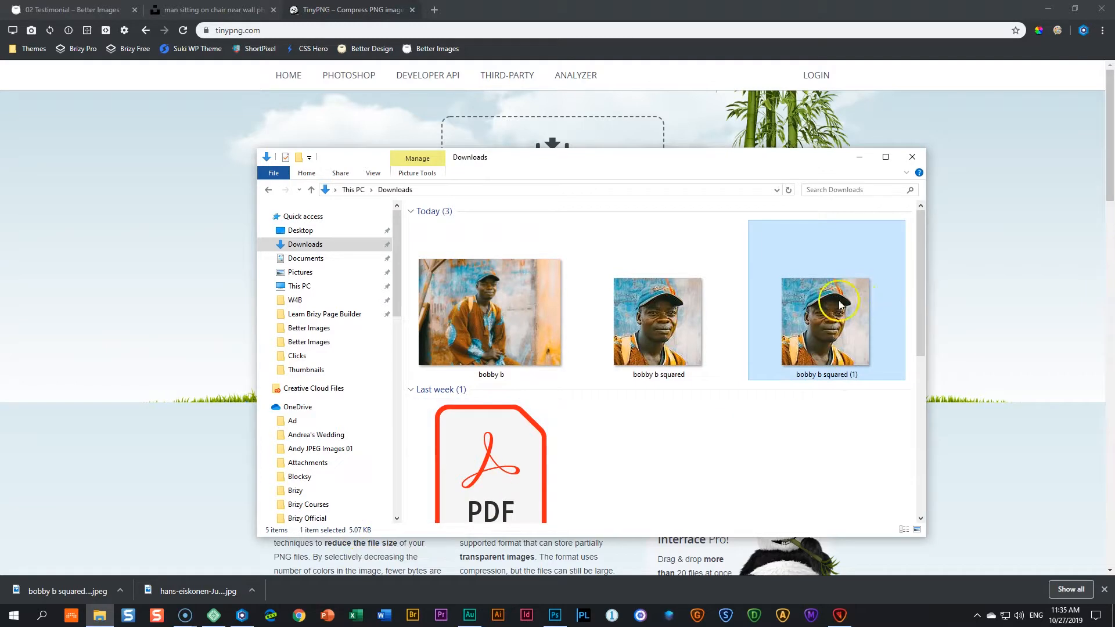
{"action": "left_click", "coordinate": [880, 259]}
{"action": "mouse_move", "coordinate": [881, 263]}
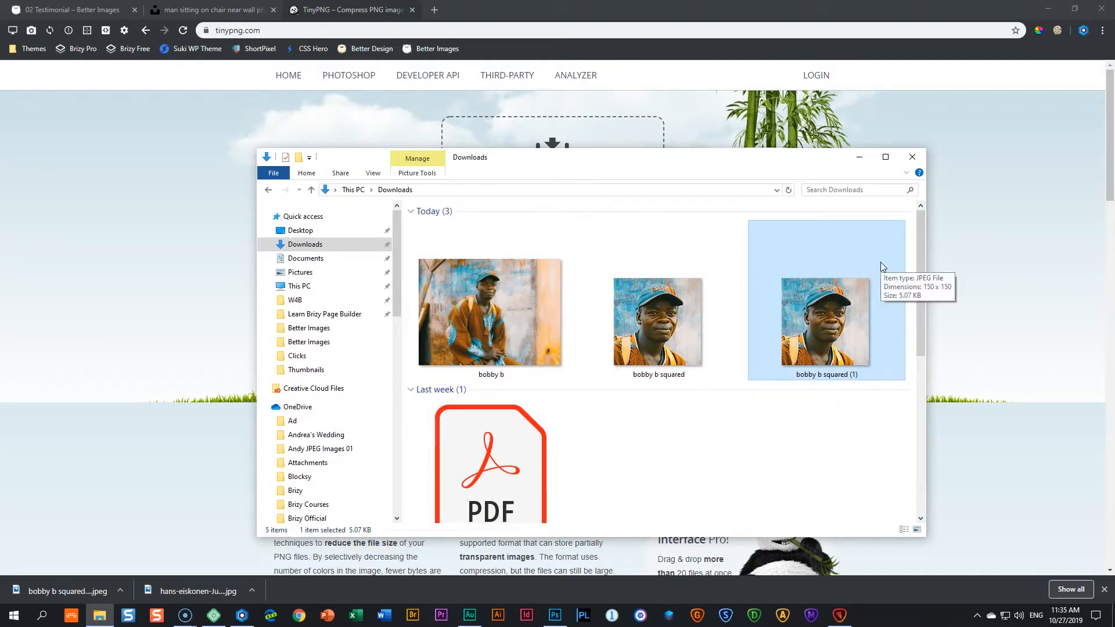
Open the 02 Testimonial page in the Brizy editor and add an image element below the first testimonial's portrait.
{"action": "left_click", "coordinate": [64, 9]}
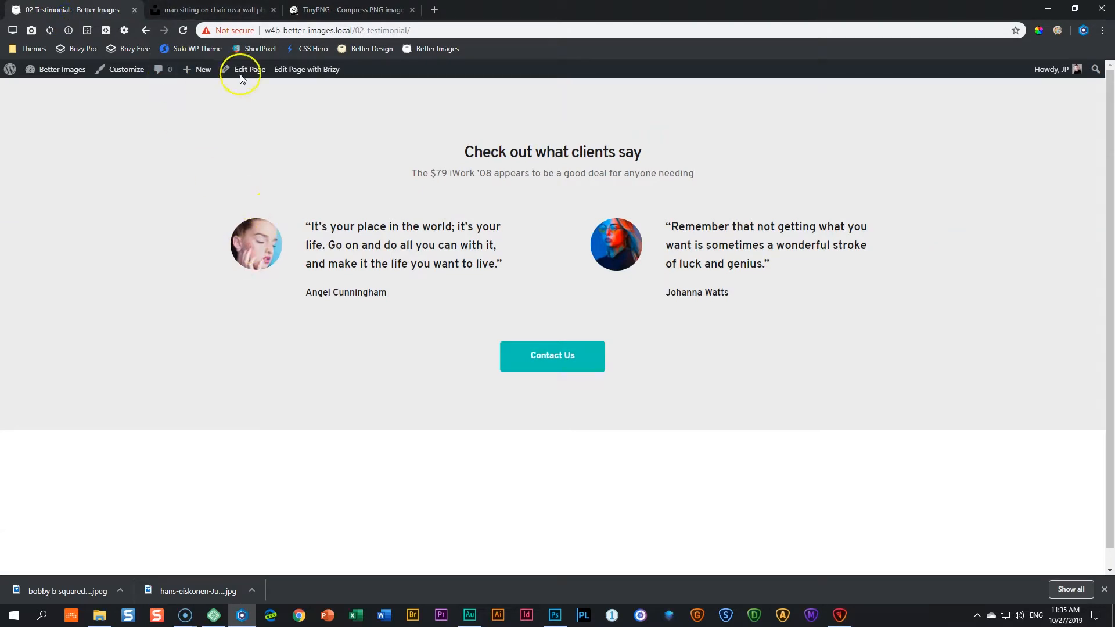
{"action": "left_click", "coordinate": [306, 70]}
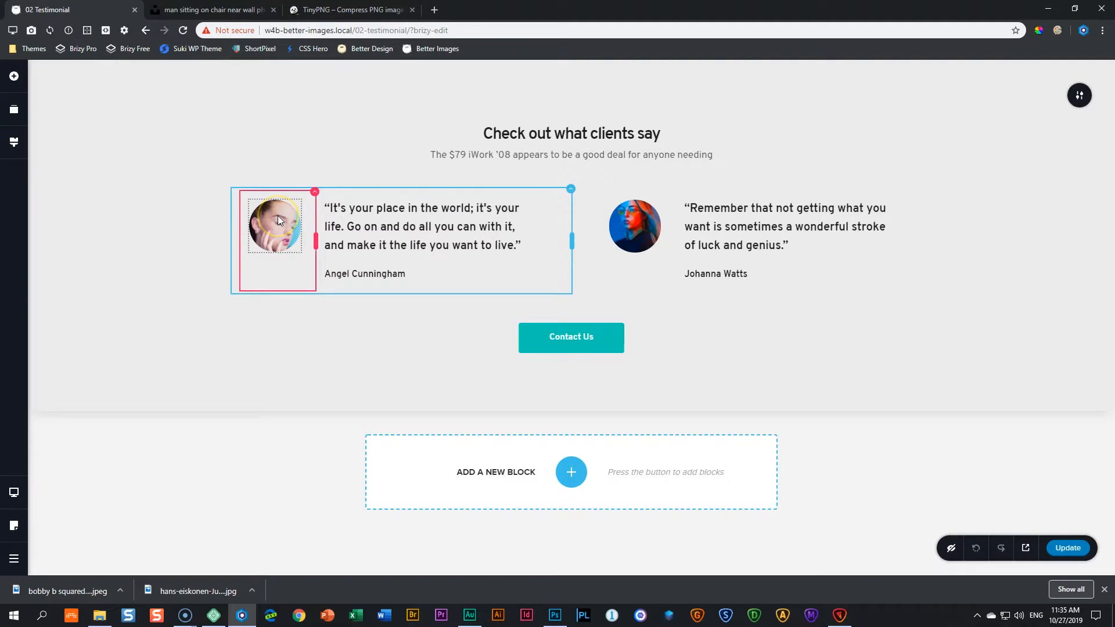
{"action": "left_click", "coordinate": [16, 79]}
{"action": "left_click_drag", "start_coordinate": [69, 210], "coordinate": [284, 281]}
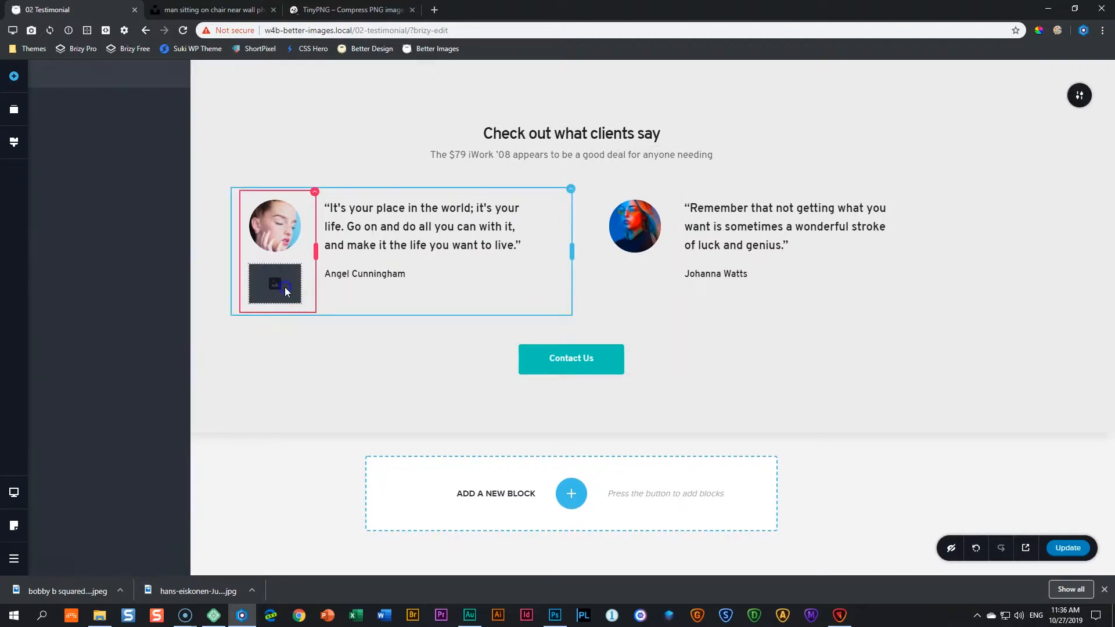
Upload "bobby b squared (1)" from the Downloads folder to the media library and use it in the new image element.
{"action": "left_click", "coordinate": [285, 287]}
{"action": "left_click", "coordinate": [202, 245]}
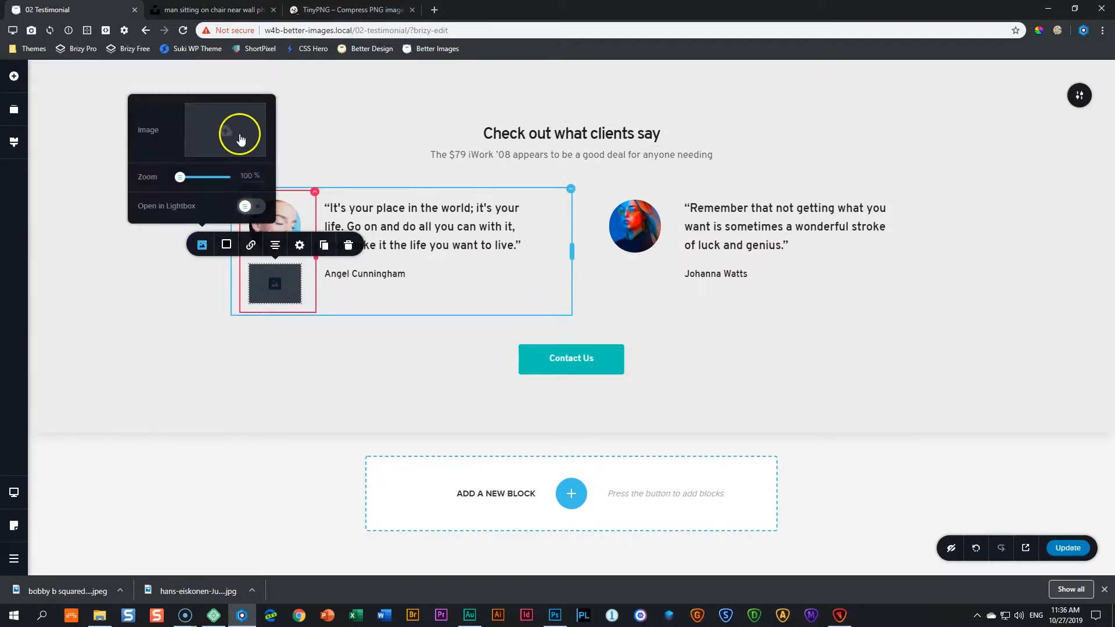
{"action": "left_click", "coordinate": [237, 130]}
{"action": "left_click", "coordinate": [97, 613]}
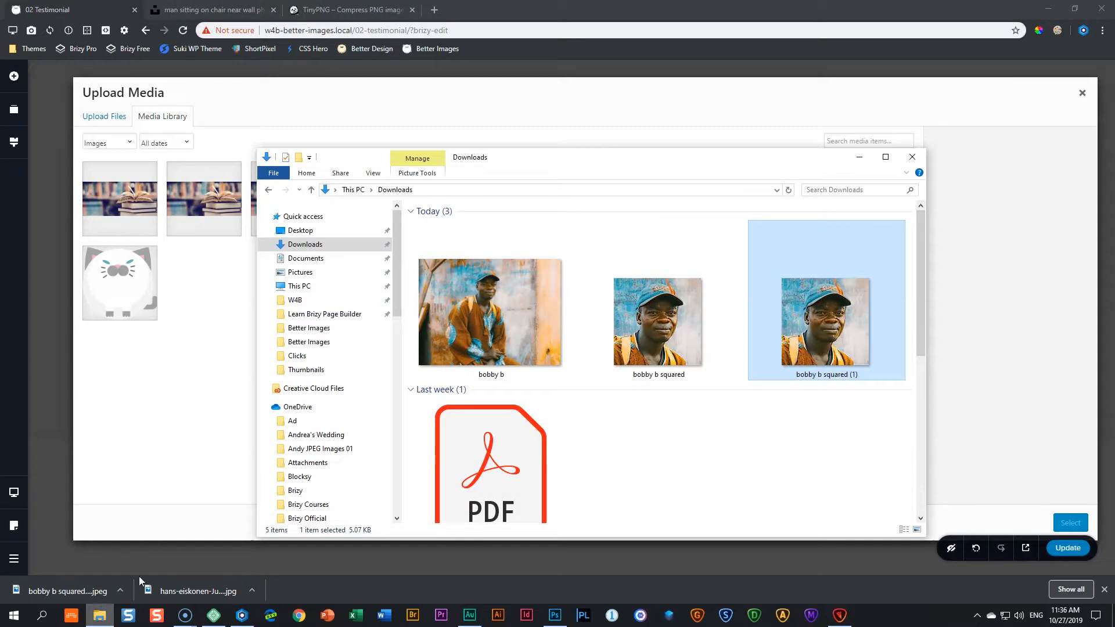
{"action": "left_click_drag", "start_coordinate": [816, 328], "coordinate": [184, 325]}
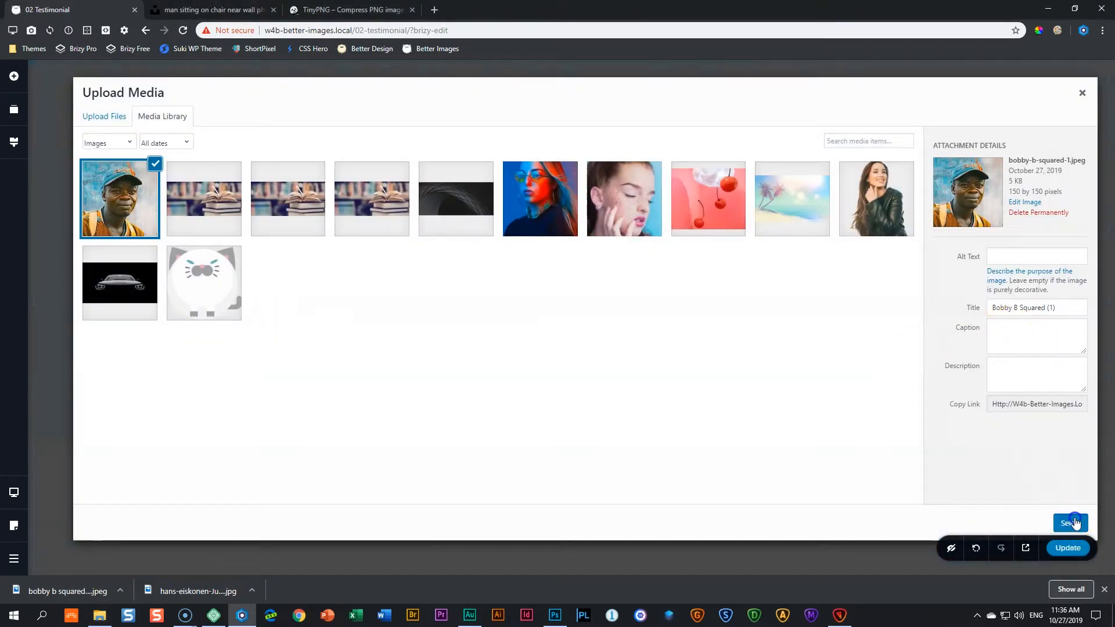
{"action": "left_click", "coordinate": [1071, 522]}
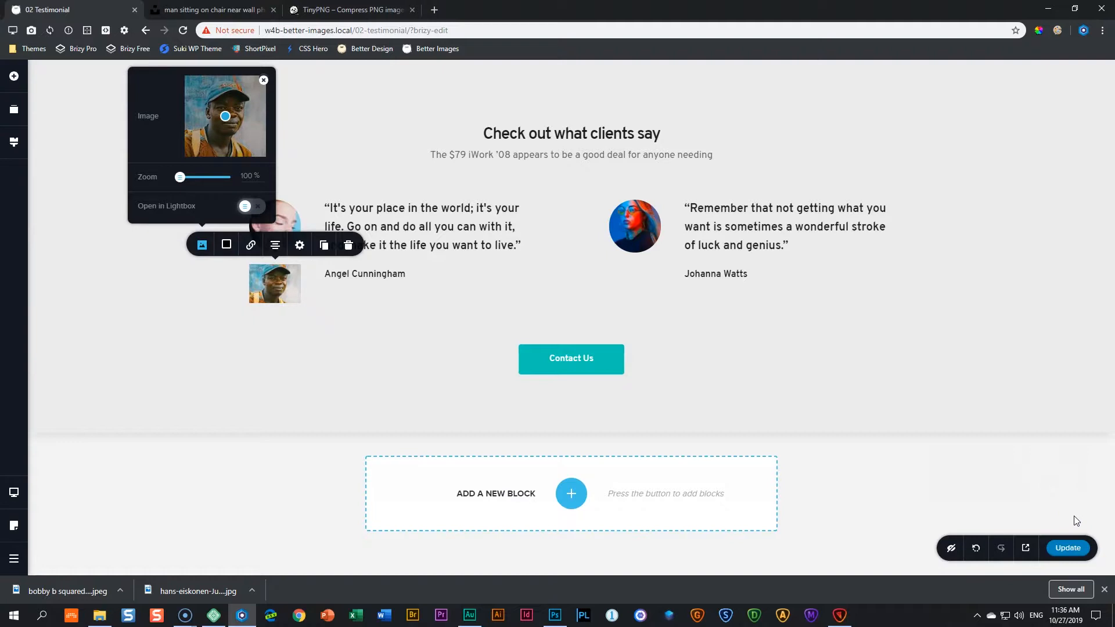
Set the new testimonial image's height to 100% so it is square.
{"action": "left_click", "coordinate": [299, 244]}
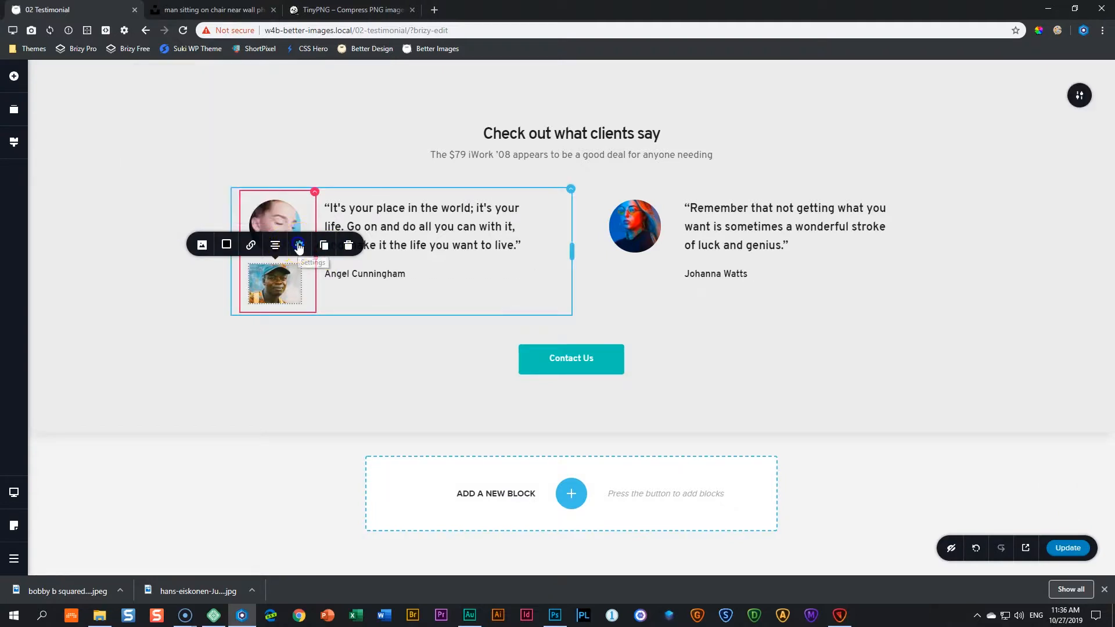
{"action": "double_click", "coordinate": [341, 153]}
{"action": "type", "text": "100"}
{"action": "left_click", "coordinate": [194, 279]}
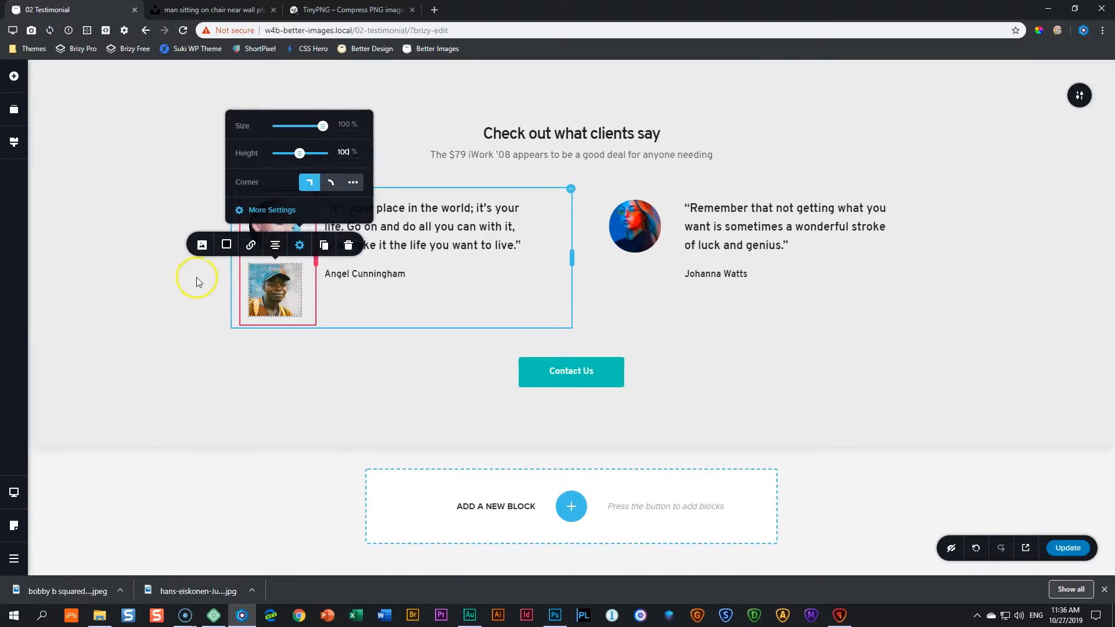
{"action": "left_click", "coordinate": [260, 236]}
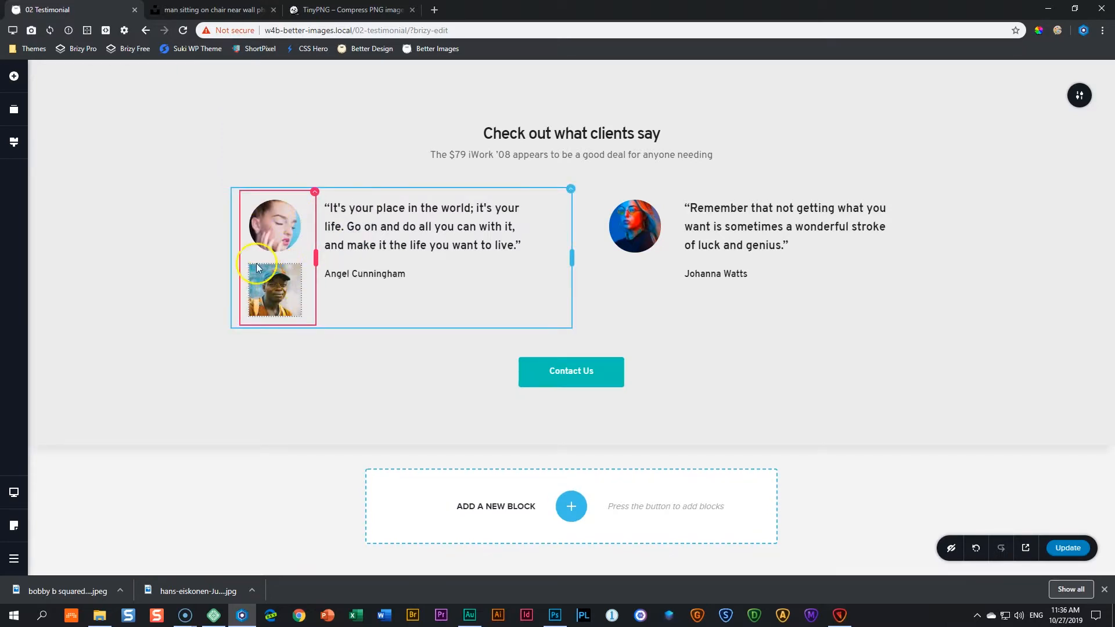
Round the man's photo into a circle with a custom corner radius of 45 px.
{"action": "left_click", "coordinate": [287, 208]}
{"action": "left_click_drag", "start_coordinate": [259, 208], "coordinate": [270, 204]}
{"action": "left_click", "coordinate": [270, 283]}
{"action": "left_click", "coordinate": [281, 292]}
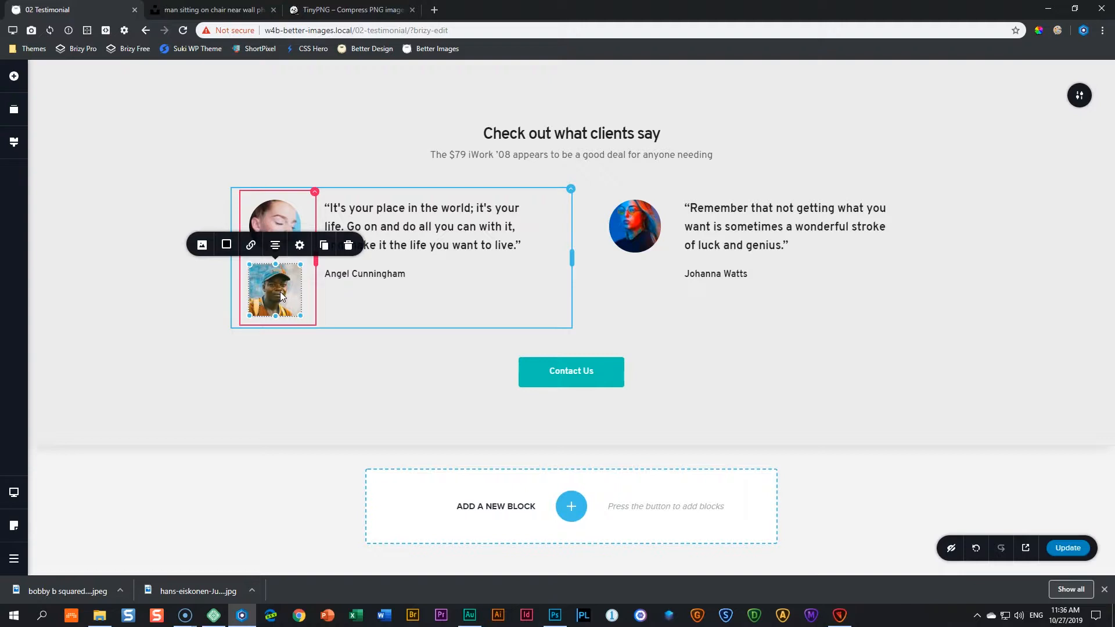
{"action": "left_click", "coordinate": [300, 245]}
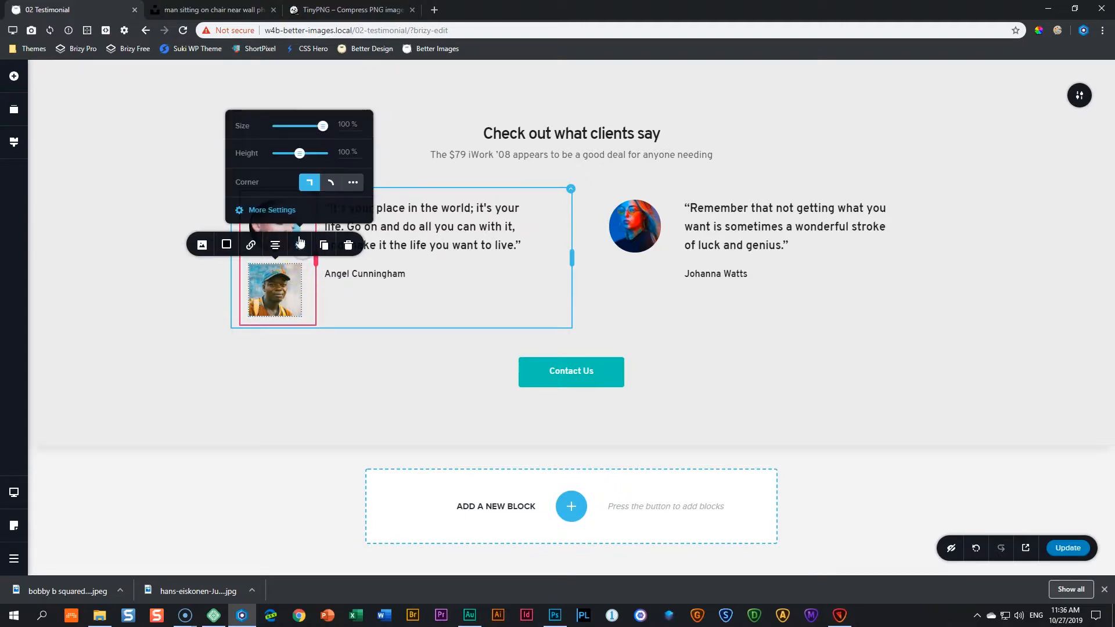
{"action": "left_click", "coordinate": [353, 182]}
{"action": "left_click_drag", "start_coordinate": [240, 186], "coordinate": [359, 192]}
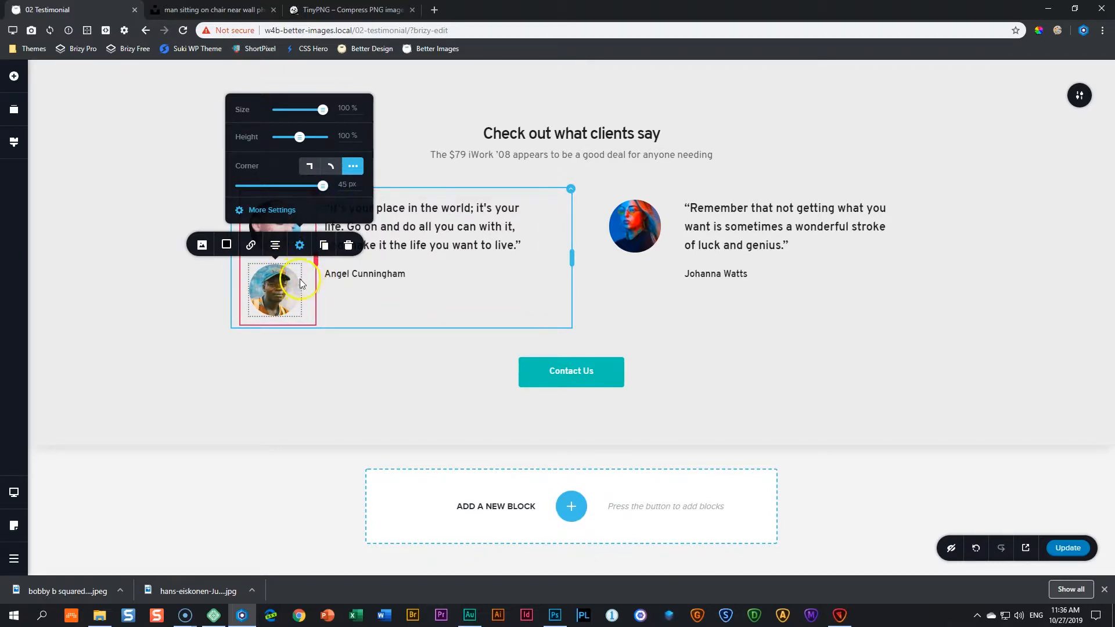
{"action": "left_click", "coordinate": [212, 293]}
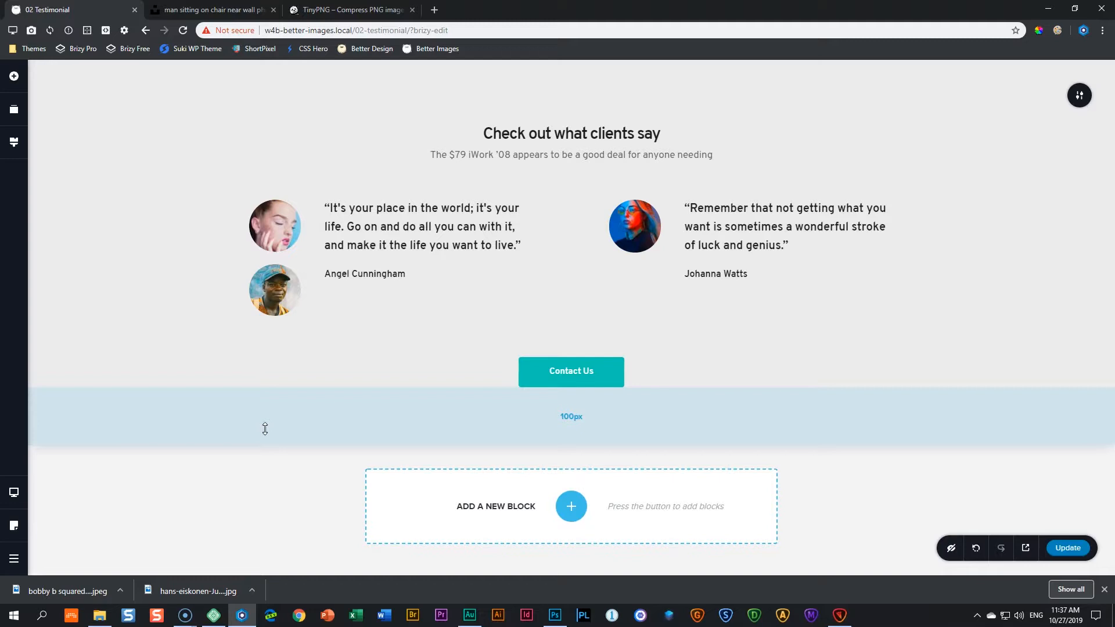
Switch to Photoshop and open "bobby b squared" from the Downloads folder.
{"action": "left_click", "coordinate": [555, 615]}
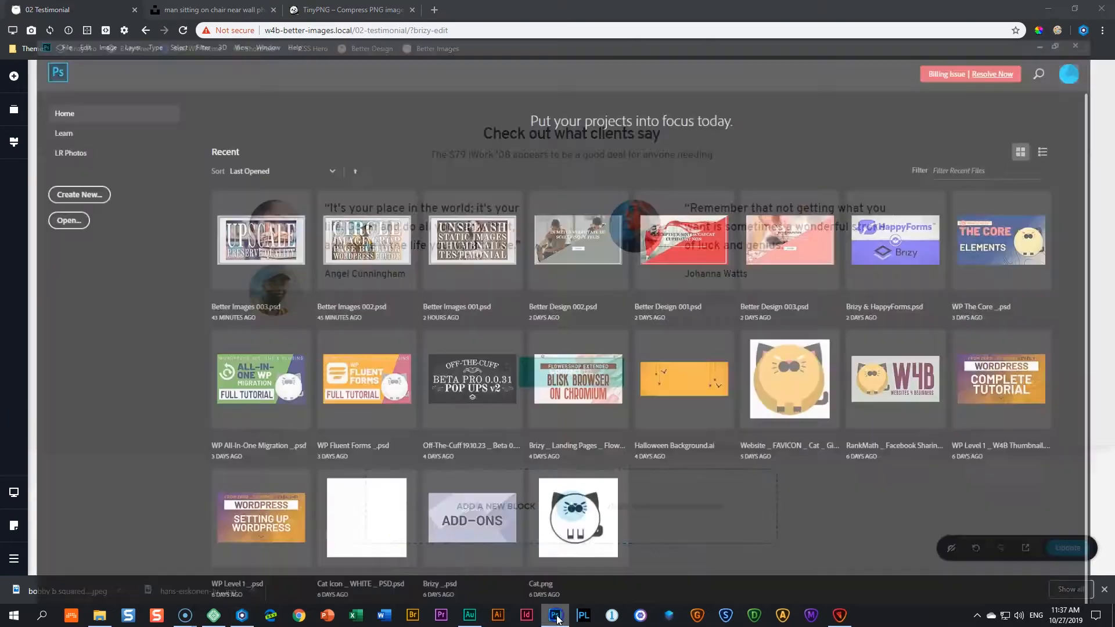
{"action": "left_click", "coordinate": [99, 615]}
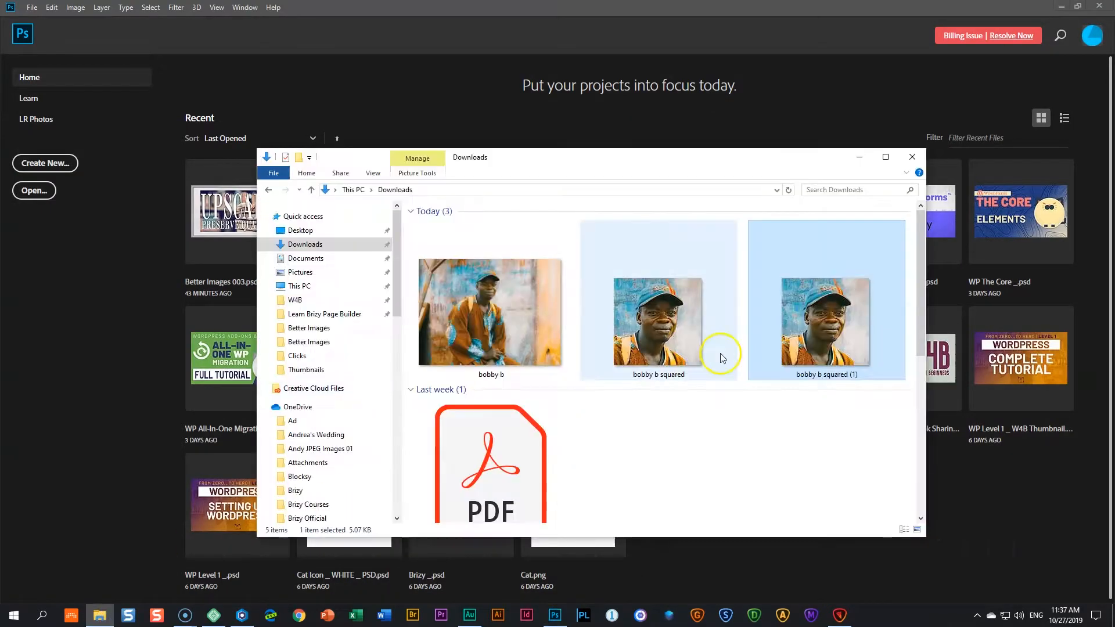
{"action": "left_click_drag", "start_coordinate": [720, 355], "coordinate": [106, 325]}
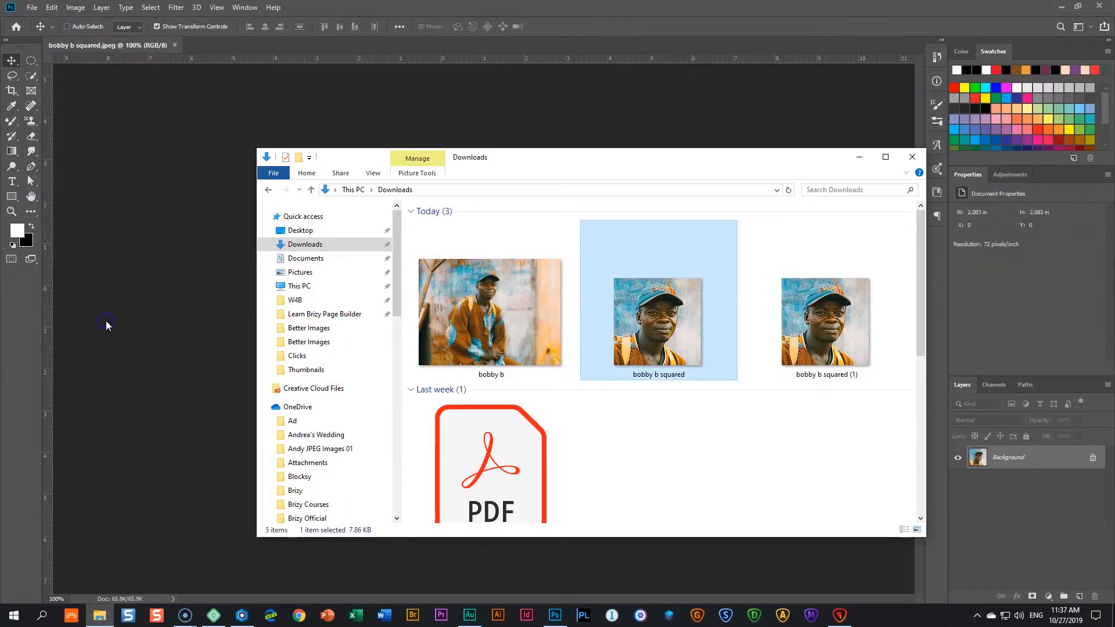
{"action": "left_click", "coordinate": [860, 157]}
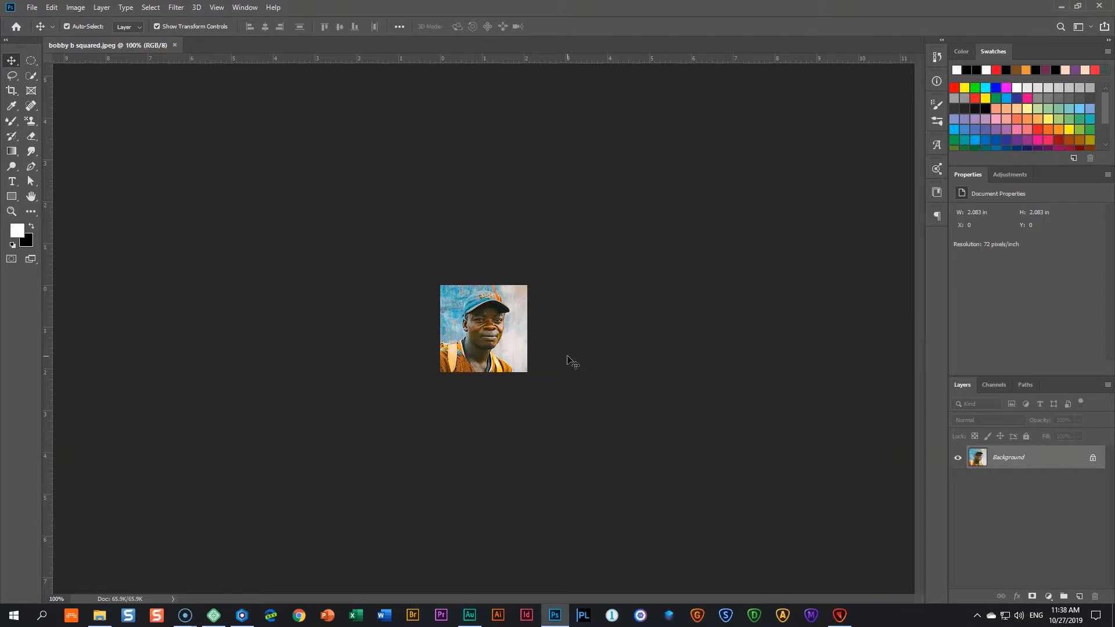
Select a circle about 2.07 in across over the portrait with the Elliptical Marquee tool and add a layer mask from it.
{"action": "key", "text": "ctrl+plus"}
{"action": "key", "text": "ctrl+plus"}
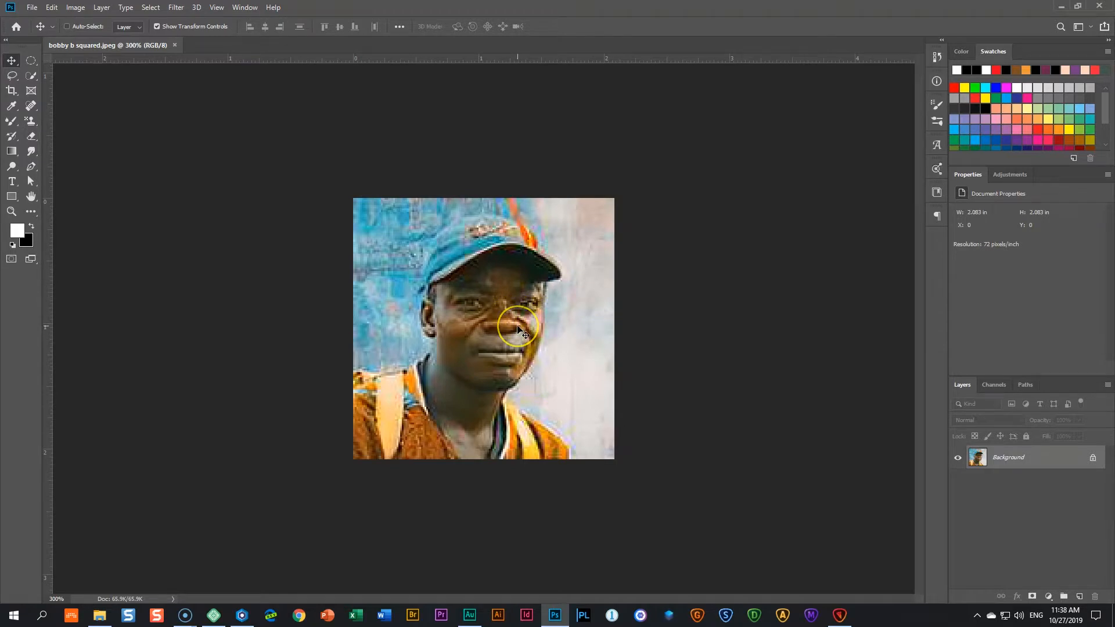
{"action": "key", "text": "ctrl+plus"}
{"action": "key", "text": "ctrl+plus"}
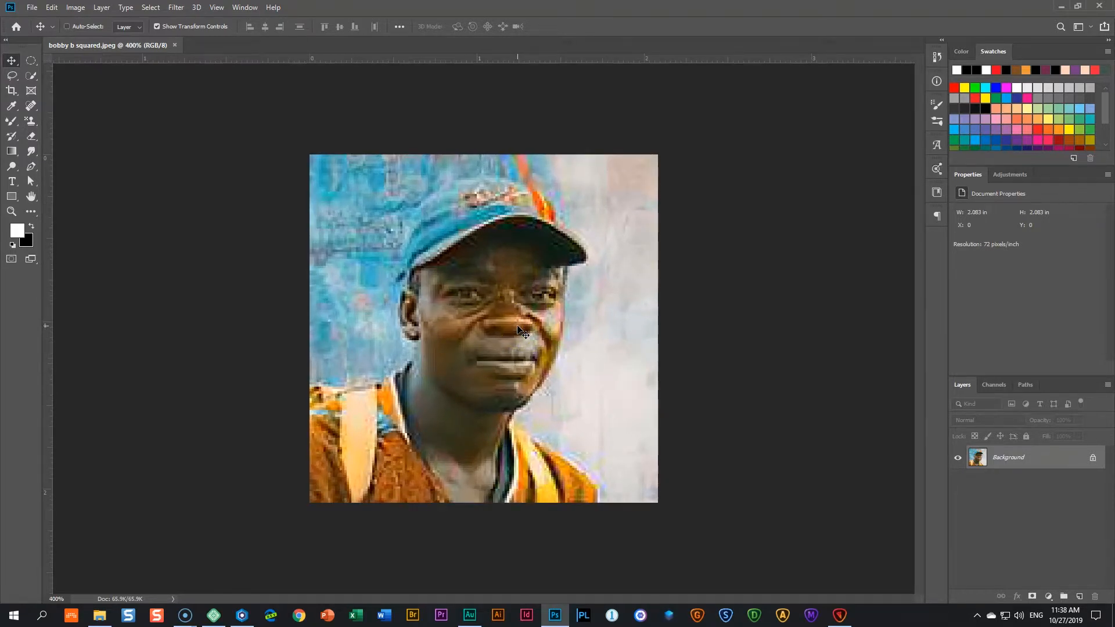
{"action": "left_click", "coordinate": [30, 66]}
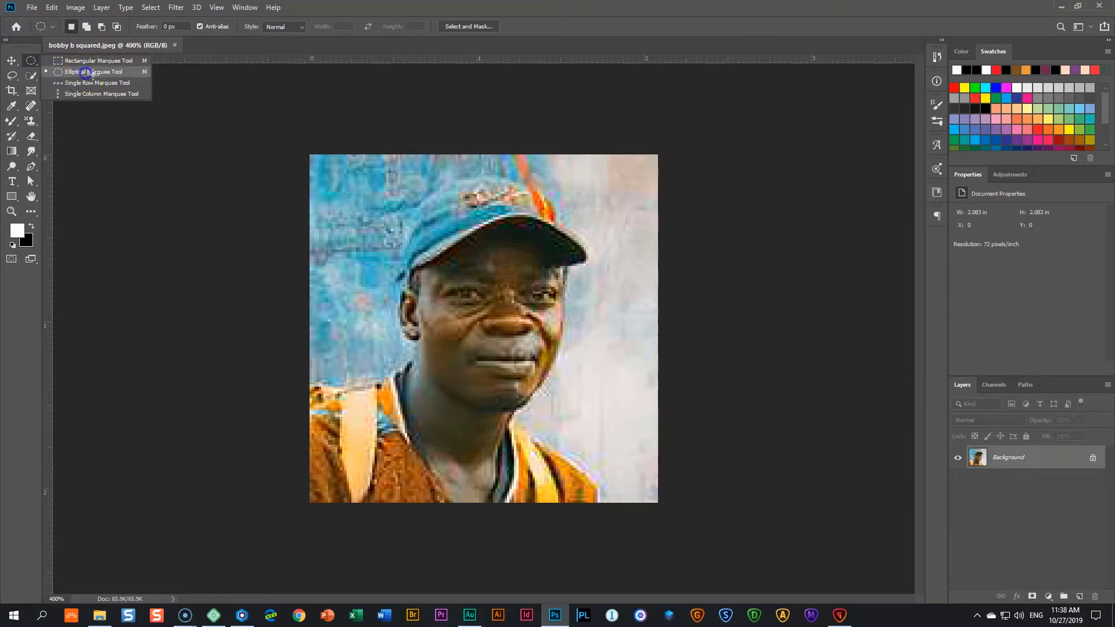
{"action": "left_click", "coordinate": [87, 72]}
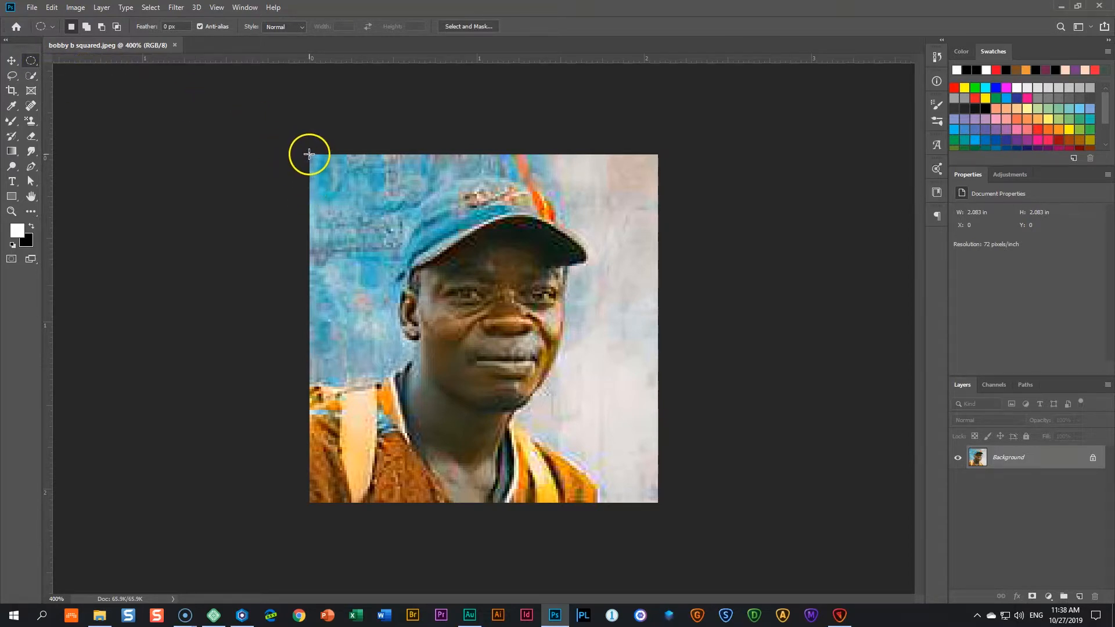
{"action": "left_click_drag", "start_coordinate": [309, 153], "coordinate": [353, 199]}
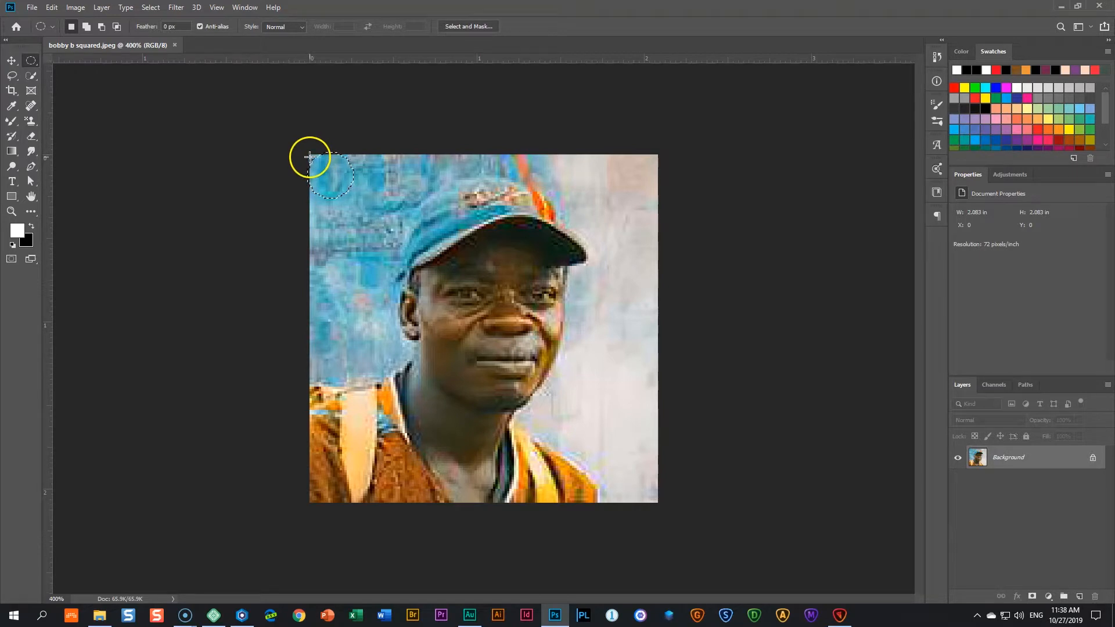
{"action": "left_click_drag", "start_coordinate": [310, 156], "coordinate": [653, 553]}
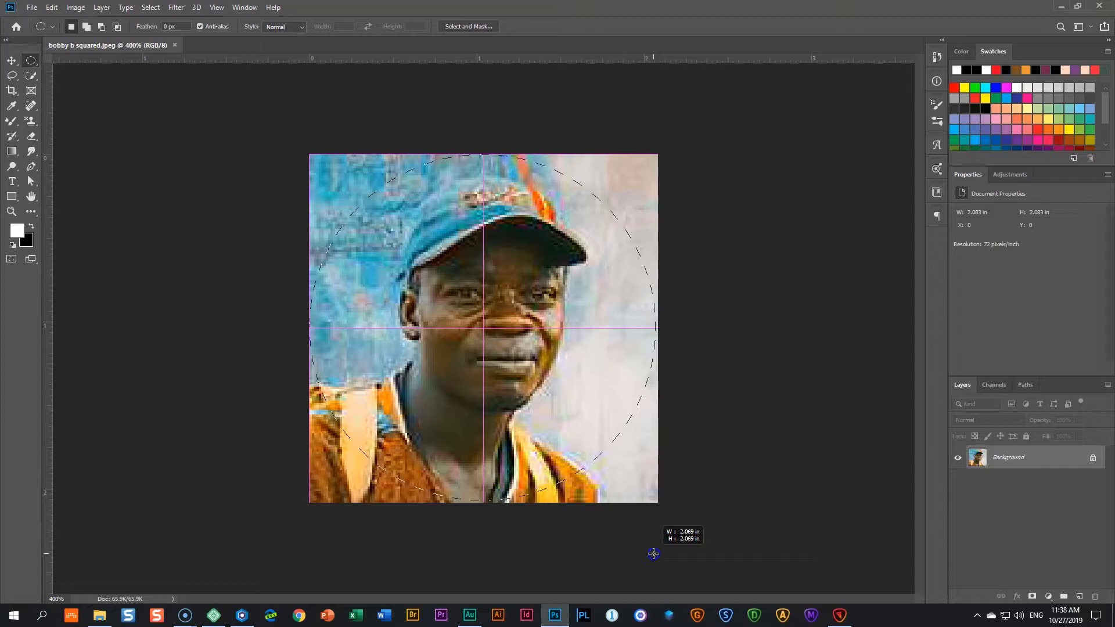
{"action": "left_click_drag", "start_coordinate": [653, 554], "coordinate": [653, 553]}
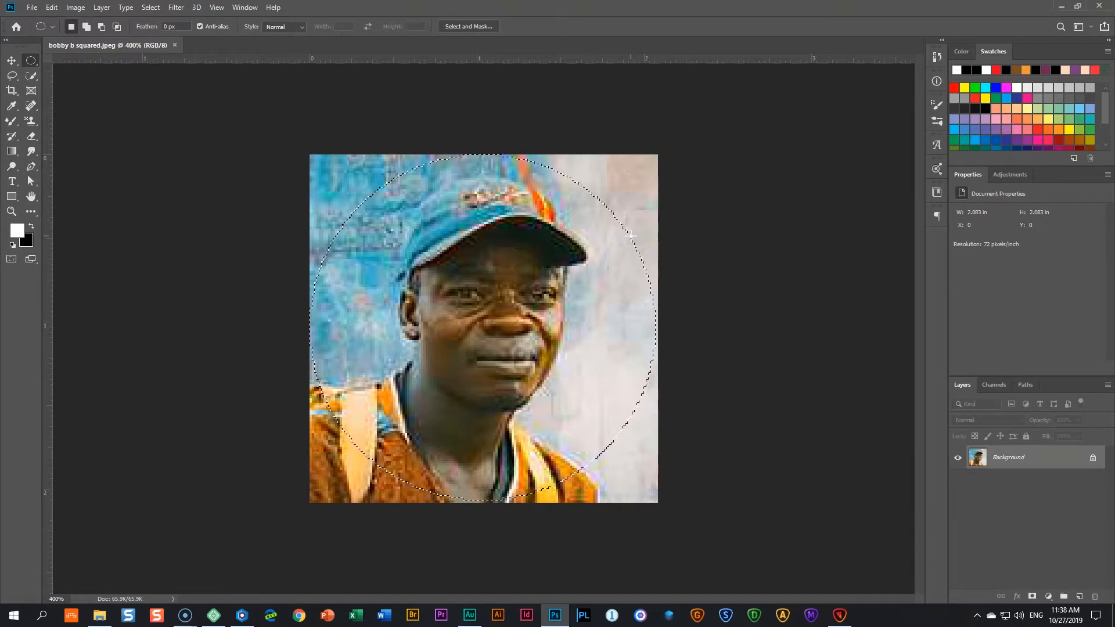
{"action": "left_click", "coordinate": [1032, 596]}
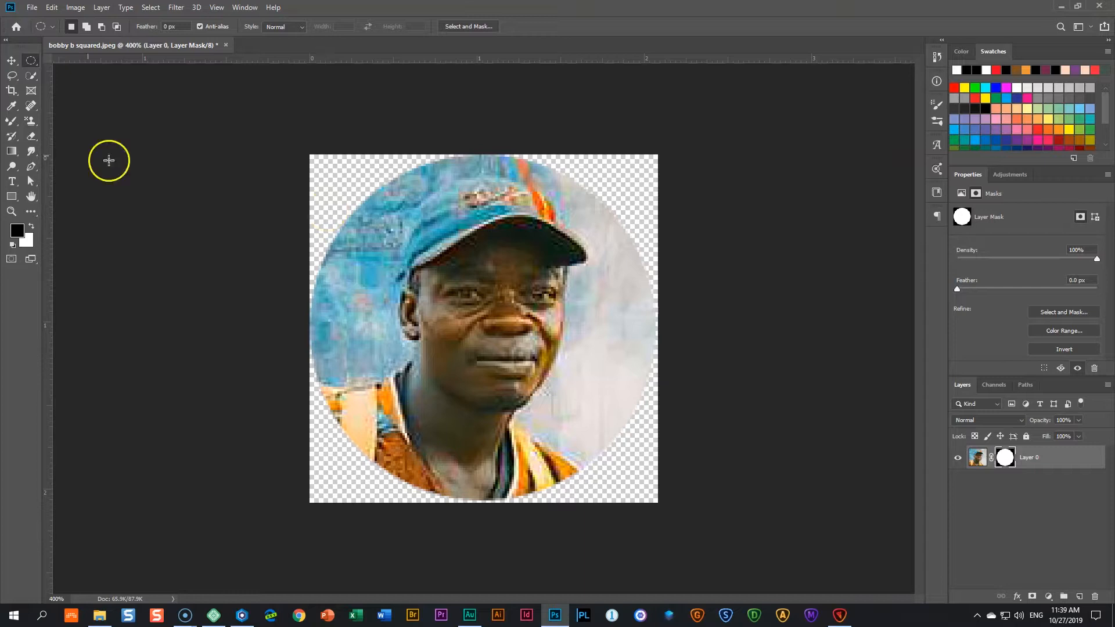
Start an Export As of the masked portrait, try the JPG format and return to PNG with transparency.
{"action": "left_click", "coordinate": [37, 8]}
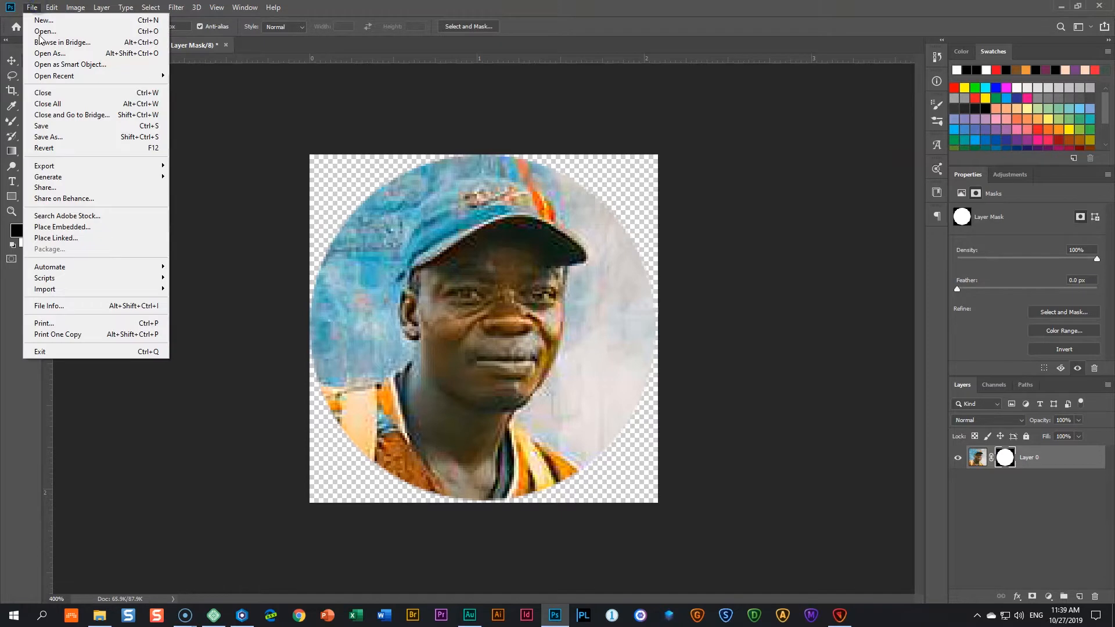
{"action": "mouse_move", "coordinate": [73, 166]}
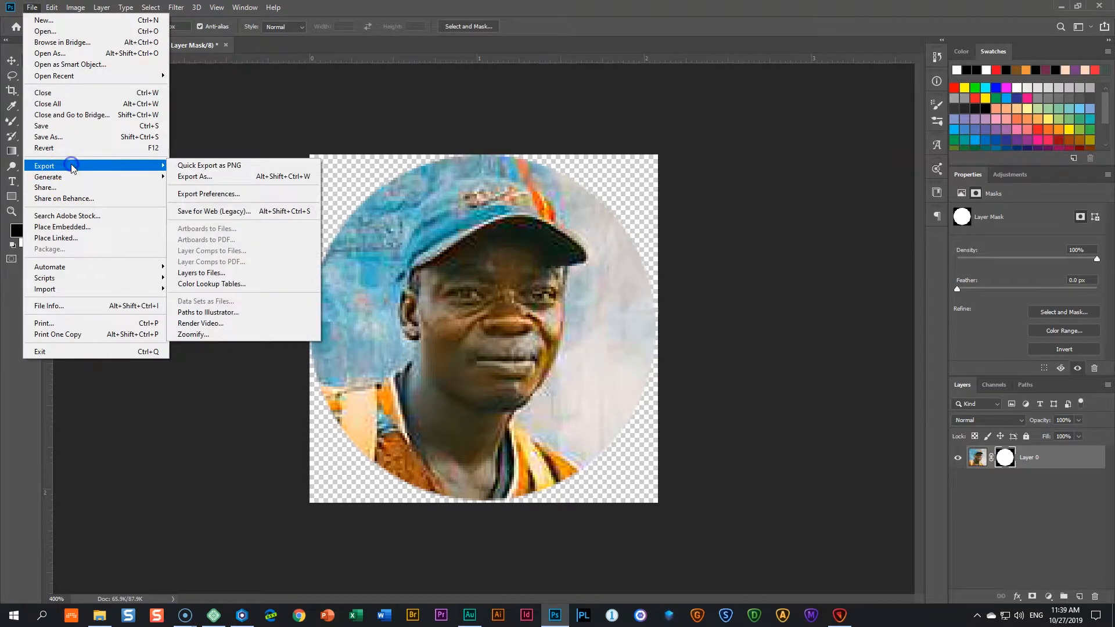
{"action": "left_click", "coordinate": [203, 177]}
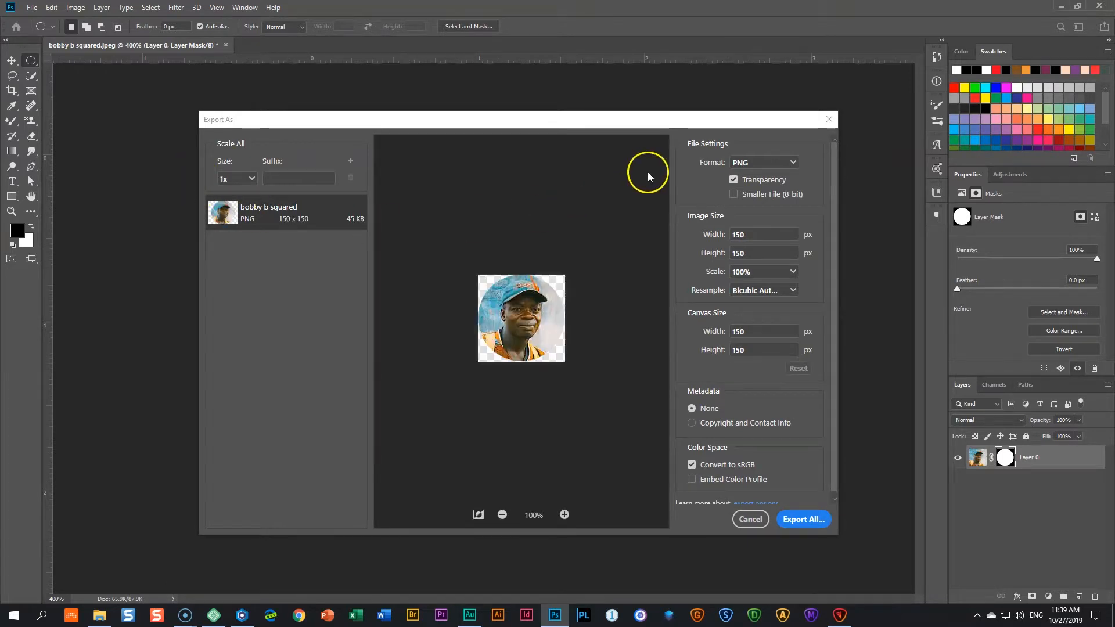
{"action": "left_click", "coordinate": [778, 164]}
{"action": "left_click", "coordinate": [764, 193]}
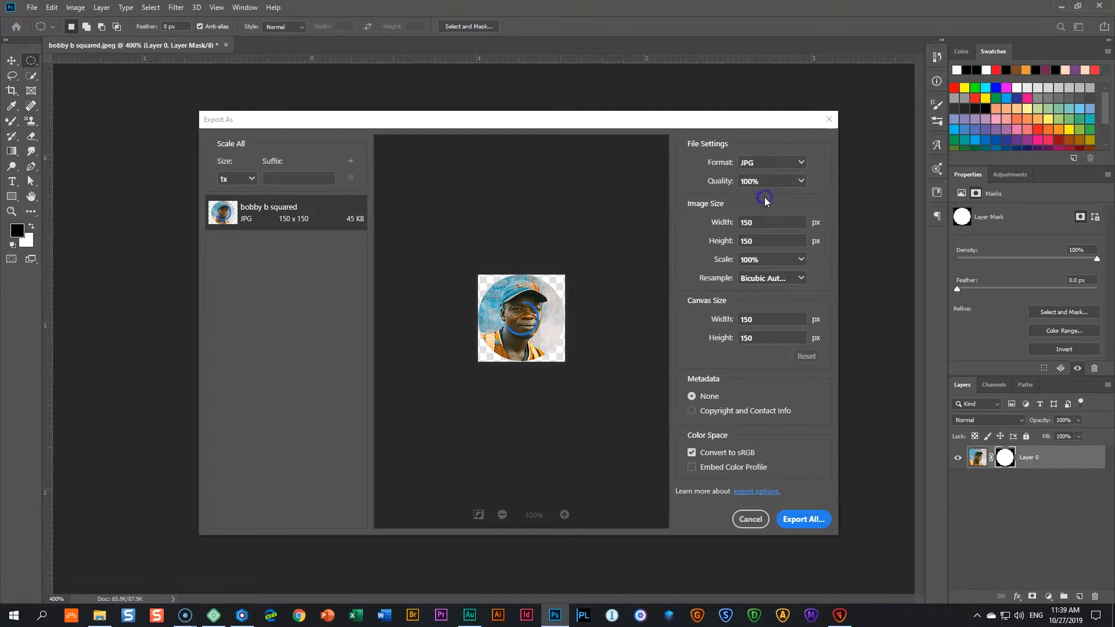
{"action": "left_click", "coordinate": [772, 164]}
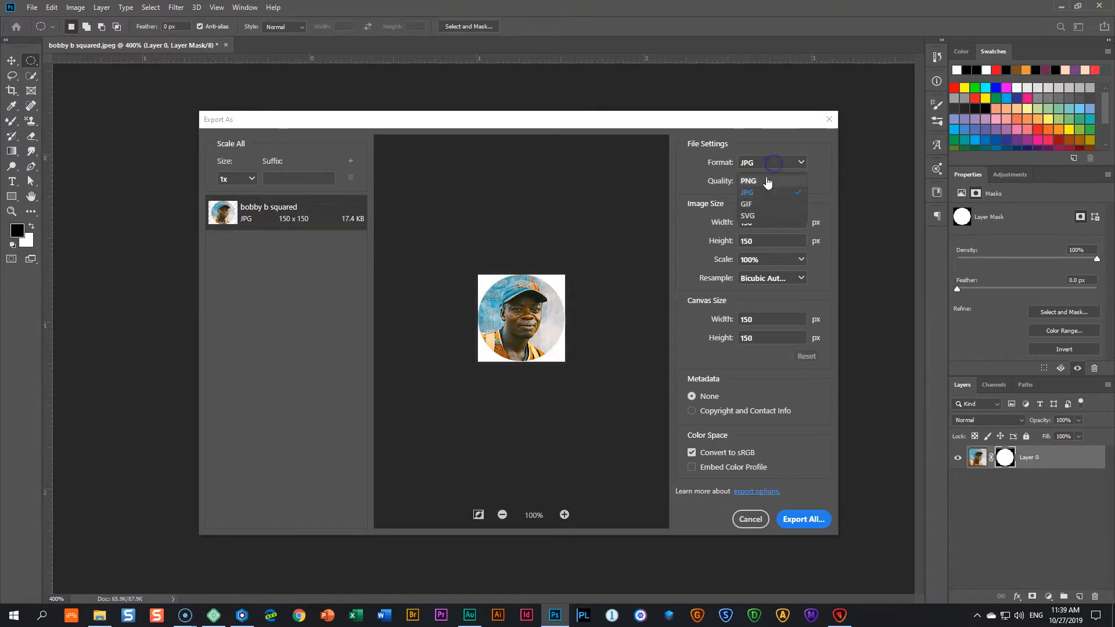
{"action": "left_click", "coordinate": [766, 180]}
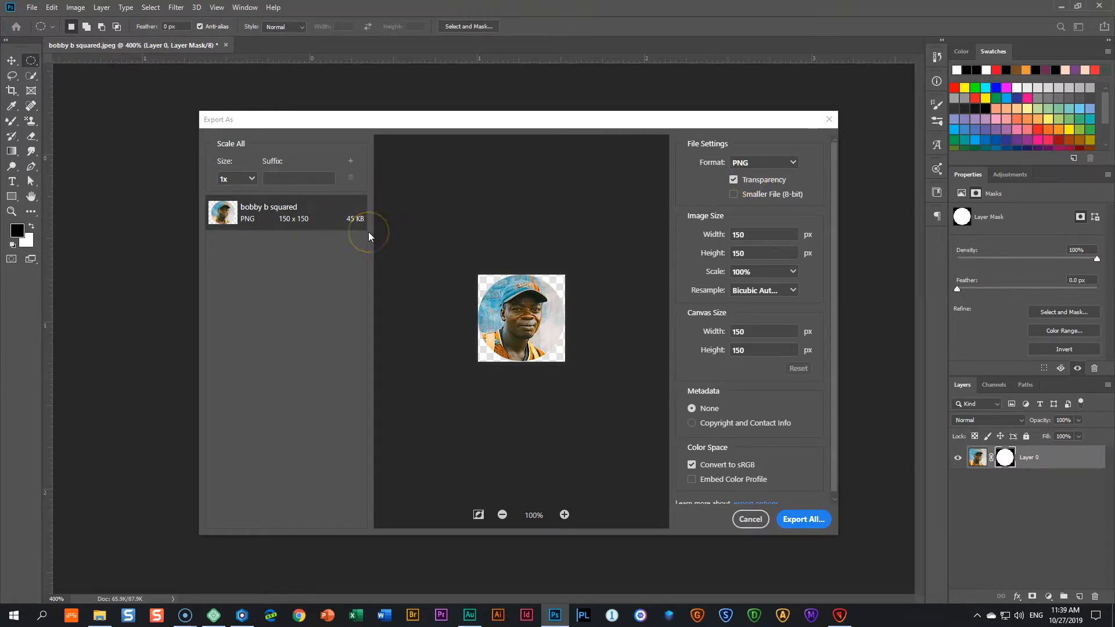
Check the file size of "bobby b squared (1)" in the Downloads folder and return to the export settings.
{"action": "left_click", "coordinate": [100, 615]}
{"action": "left_click", "coordinate": [765, 364]}
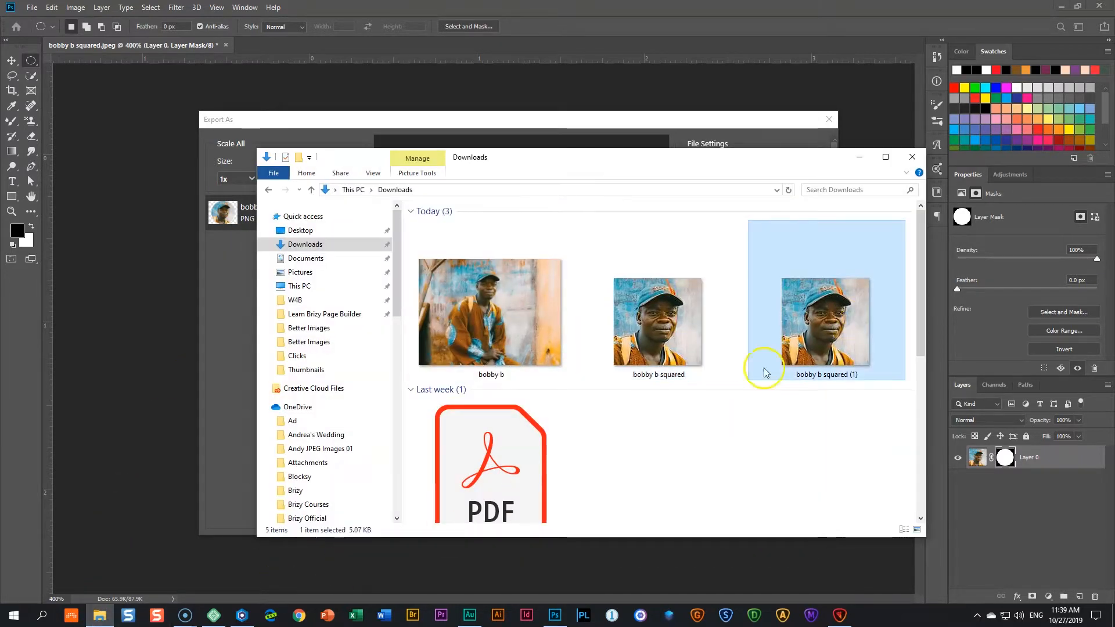
{"action": "left_click", "coordinate": [371, 552]}
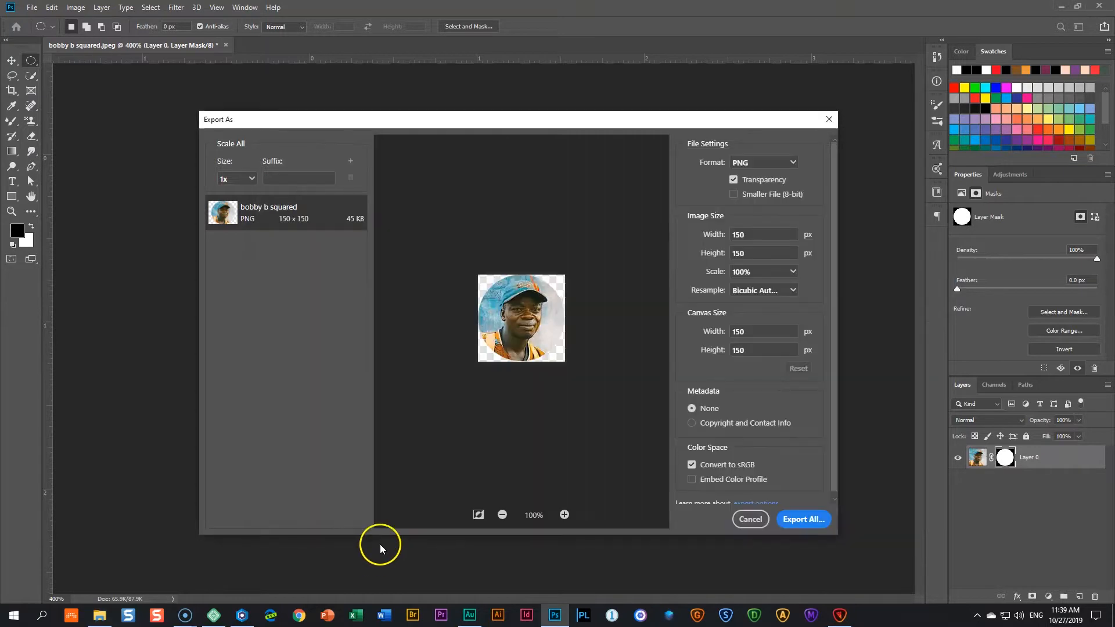
Export the round portrait to the Downloads folder under the file name "bobby b squared png".
{"action": "left_click", "coordinate": [804, 519]}
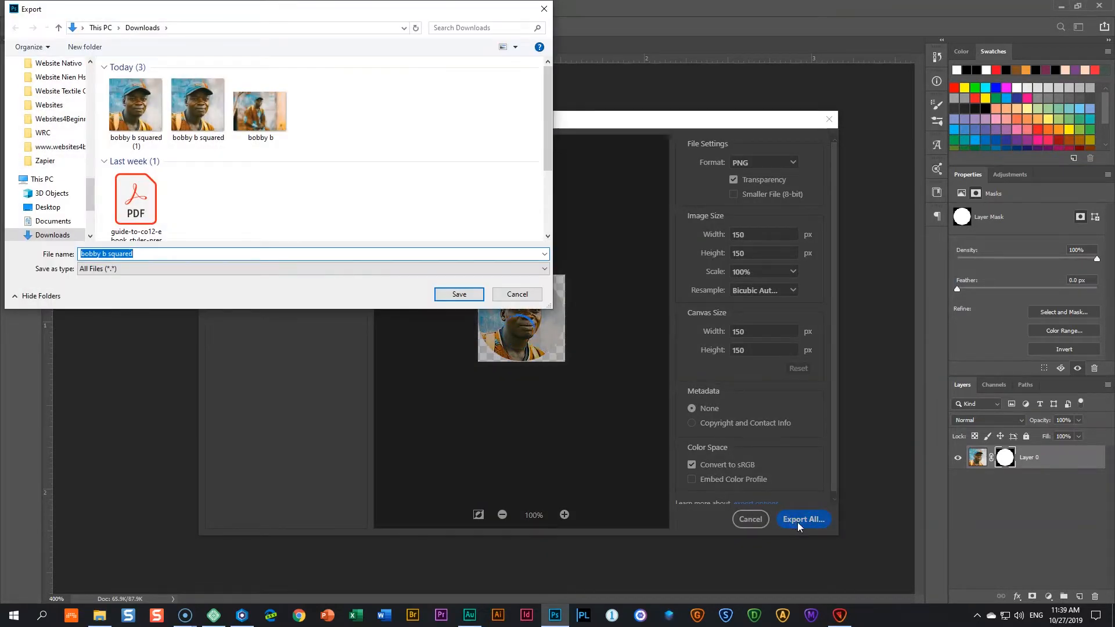
{"action": "left_click", "coordinate": [224, 257]}
{"action": "type", "text": "png"}
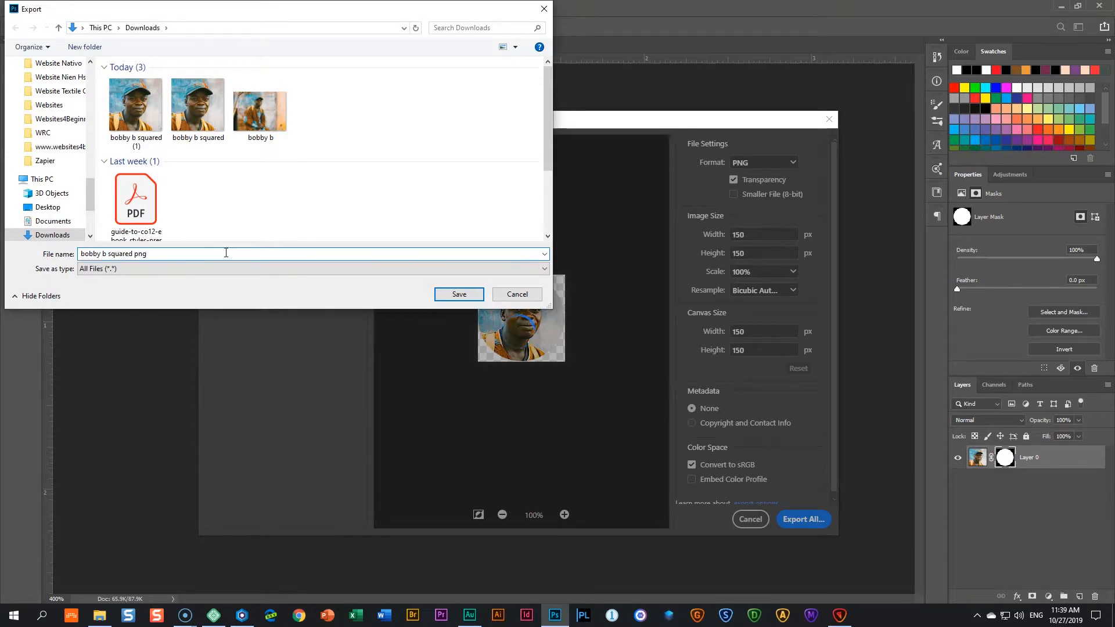
{"action": "left_click", "coordinate": [453, 294]}
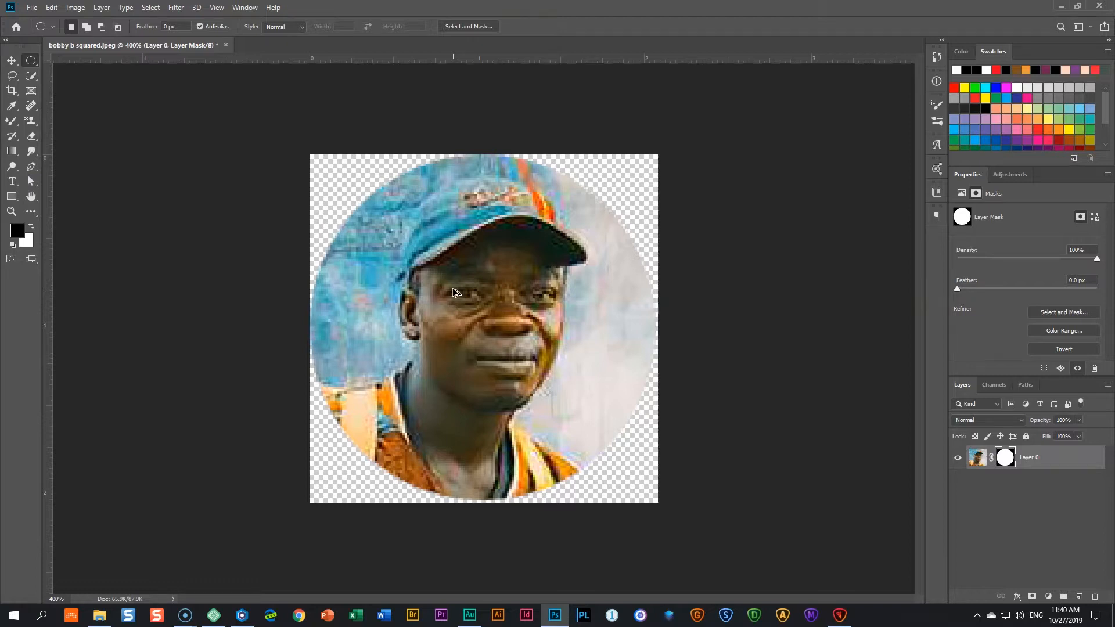
Start another Export As of the portrait and set the format to JPG at 40% quality.
{"action": "key", "text": "alt+shift+ctrl+w"}
{"action": "left_click", "coordinate": [508, 239]}
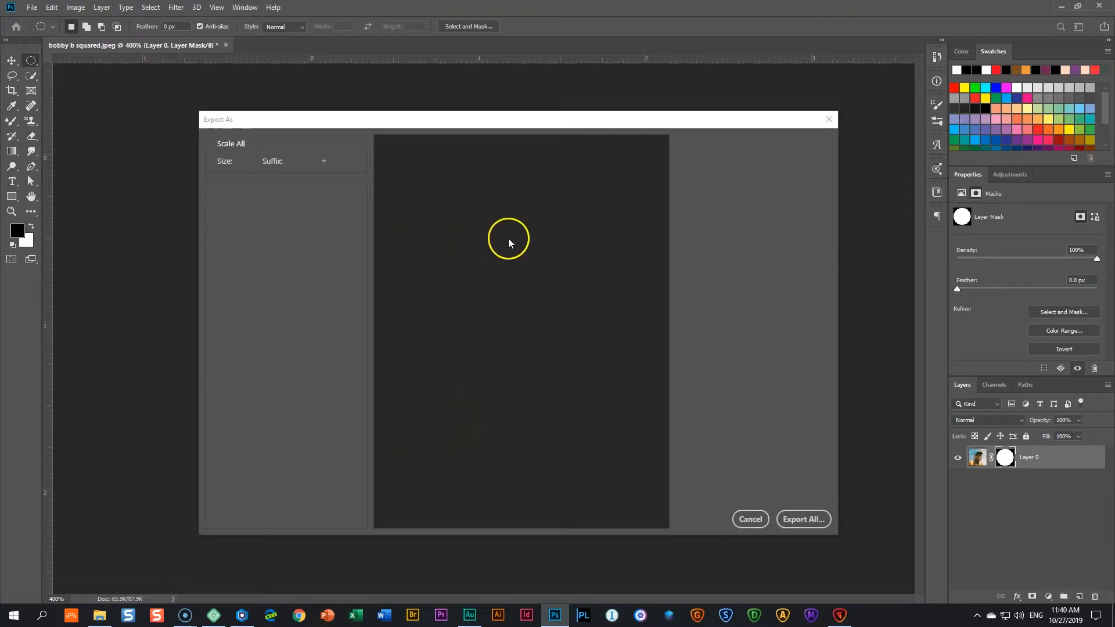
{"action": "left_click", "coordinate": [792, 162]}
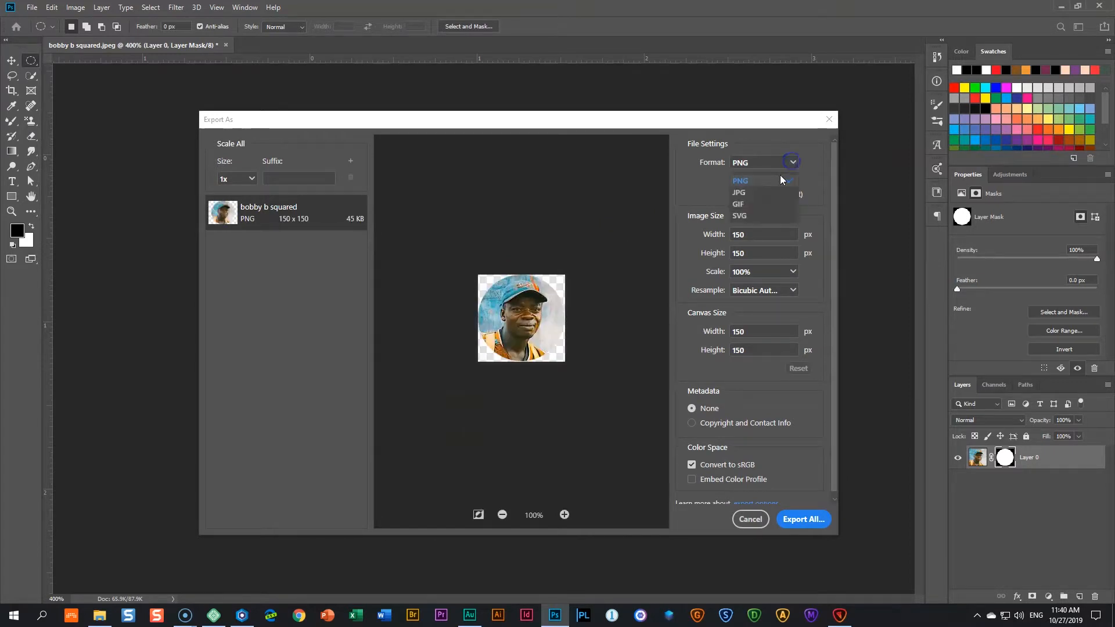
{"action": "left_click", "coordinate": [766, 194]}
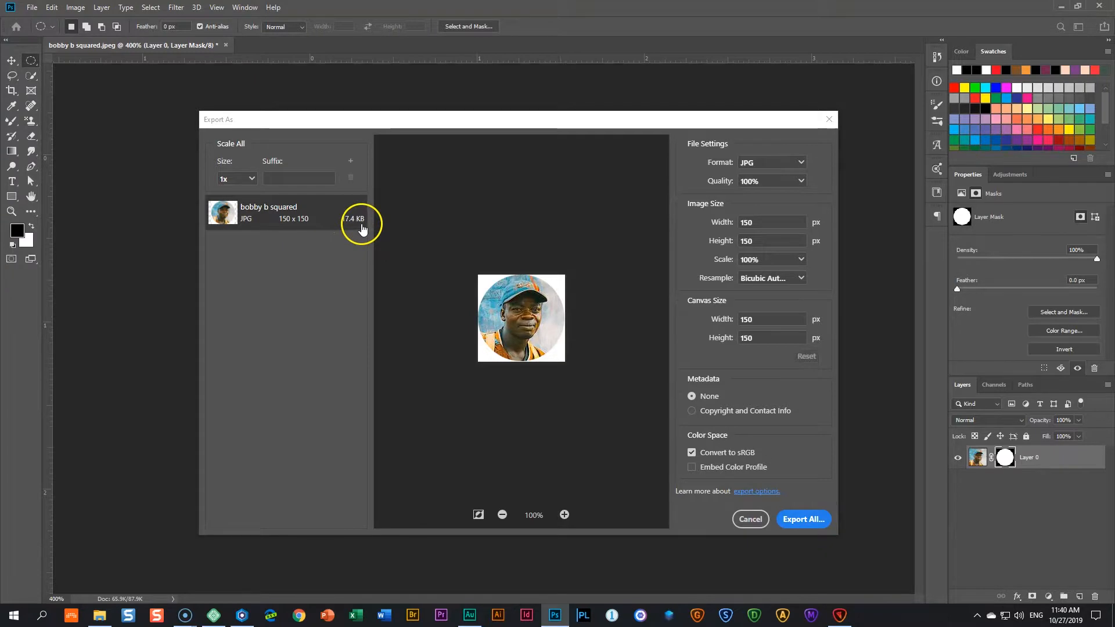
{"action": "left_click", "coordinate": [801, 182]}
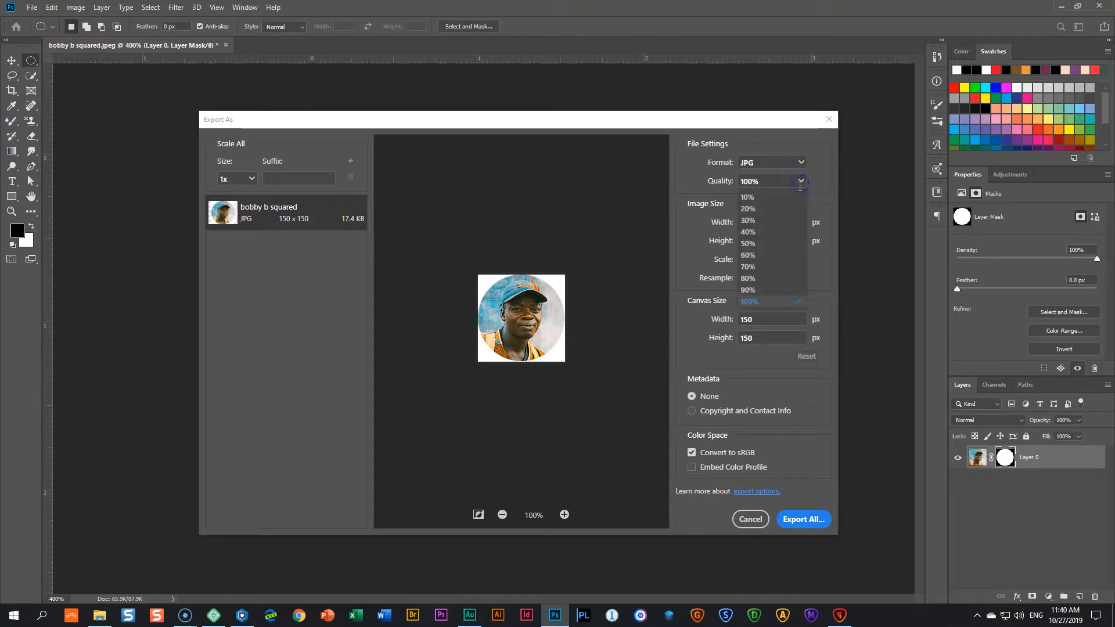
{"action": "left_click", "coordinate": [772, 232]}
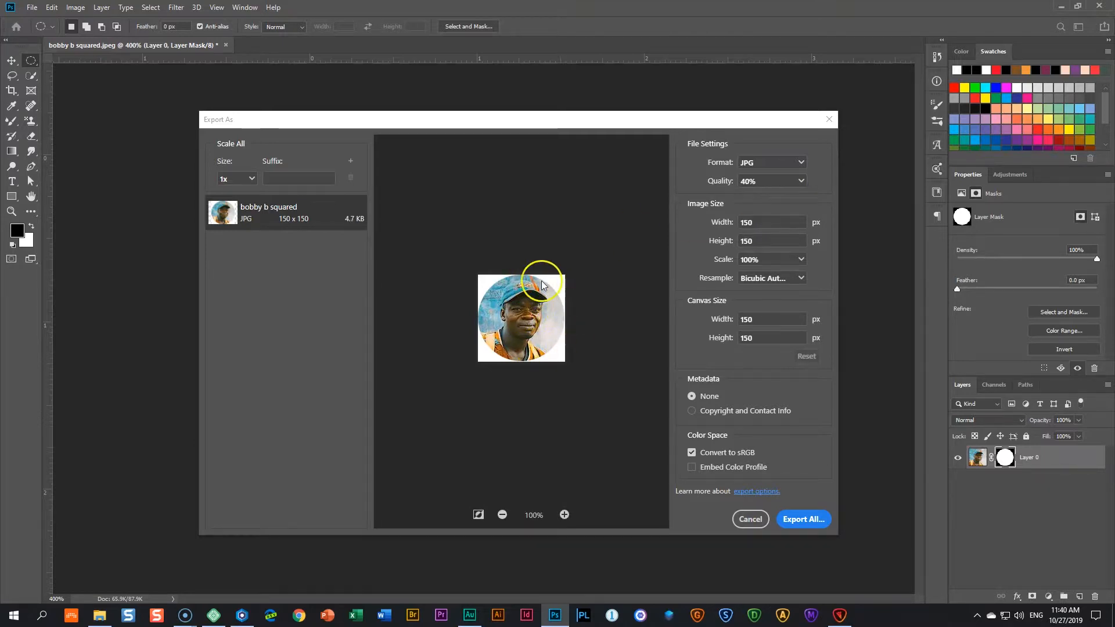
Export the JPG version to the Downloads folder under the file name "bobby b squared jpeg".
{"action": "left_click", "coordinate": [804, 523]}
{"action": "left_click", "coordinate": [263, 251]}
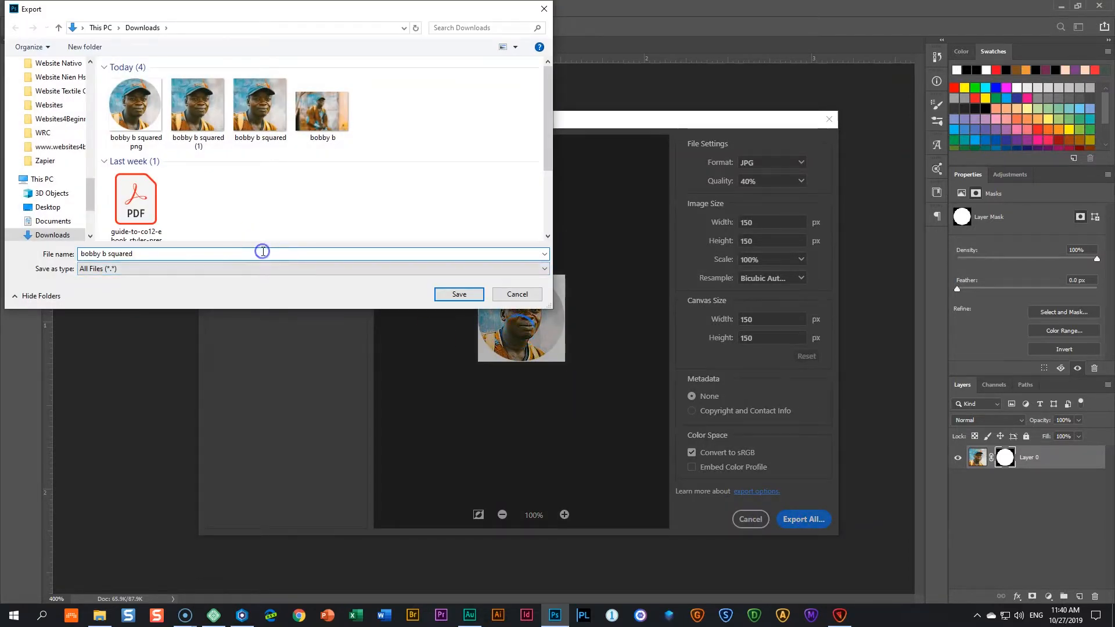
{"action": "type", "text": "p"}
{"action": "key", "text": "BackSpace"}
{"action": "type", "text": "jpeg"}
{"action": "left_click", "coordinate": [458, 294]}
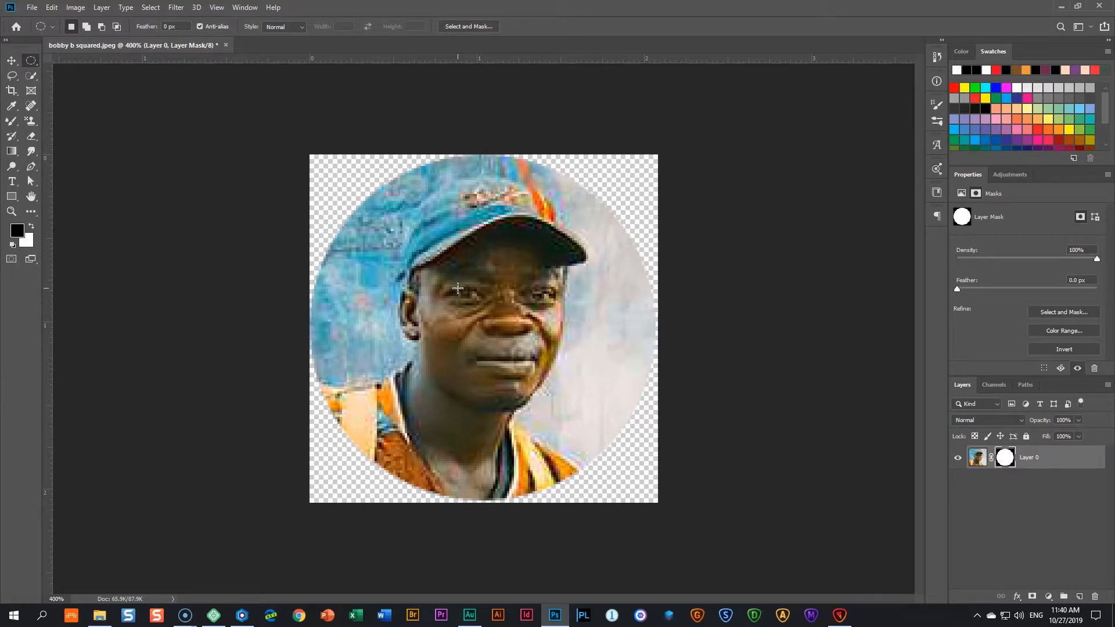
Switch to the Brizy editor and duplicate the man's round testimonial photo twice.
{"action": "left_click", "coordinate": [238, 621]}
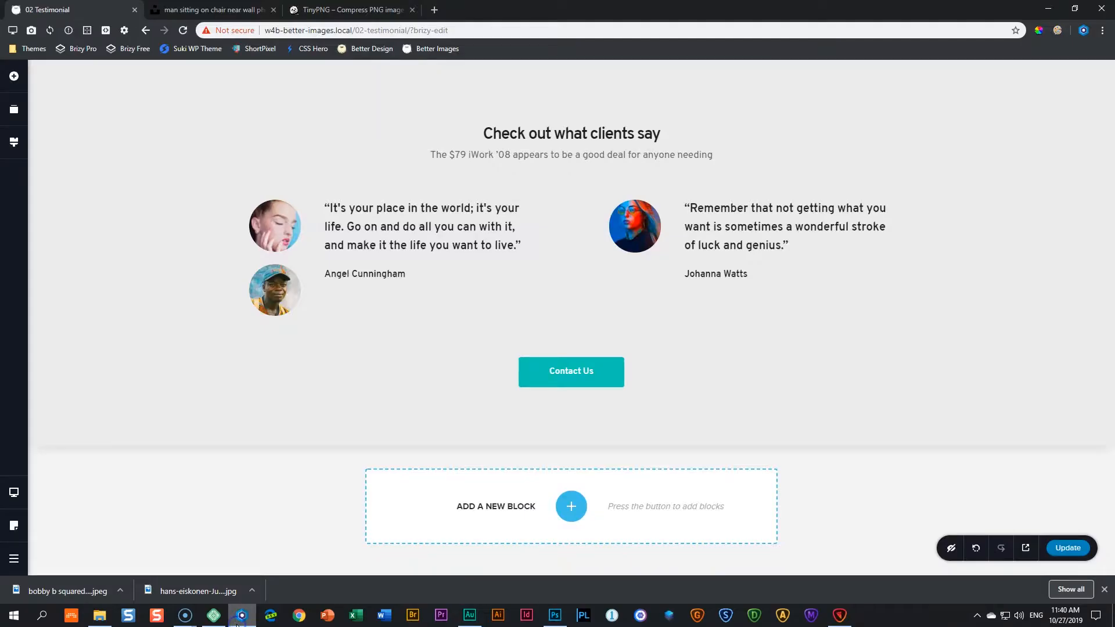
{"action": "left_click", "coordinate": [279, 290]}
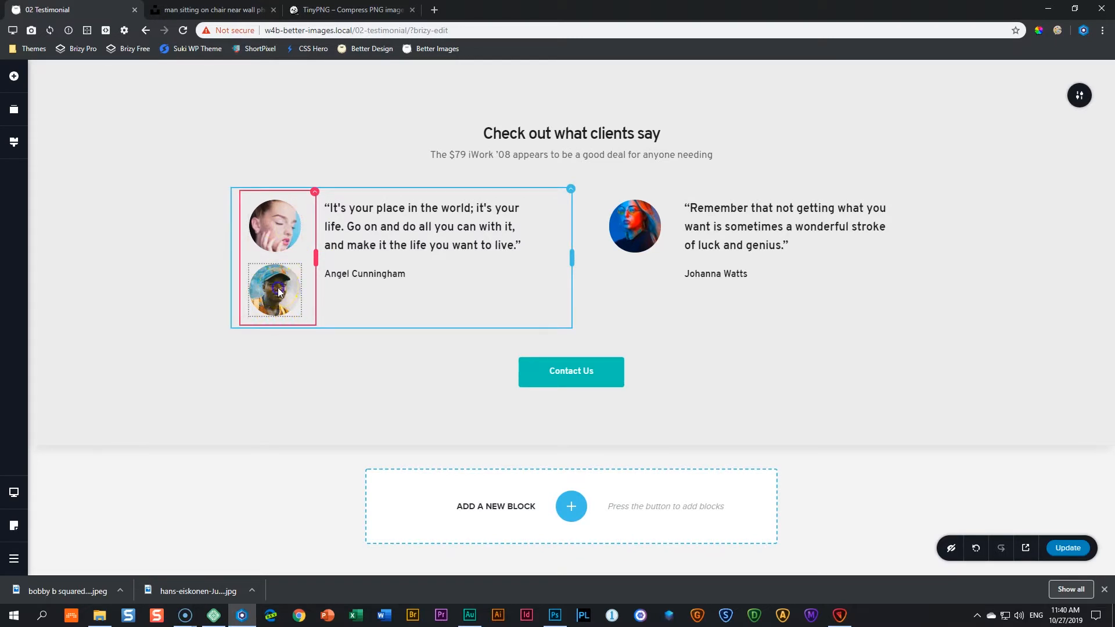
{"action": "left_click", "coordinate": [328, 244]}
{"action": "left_click", "coordinate": [324, 246]}
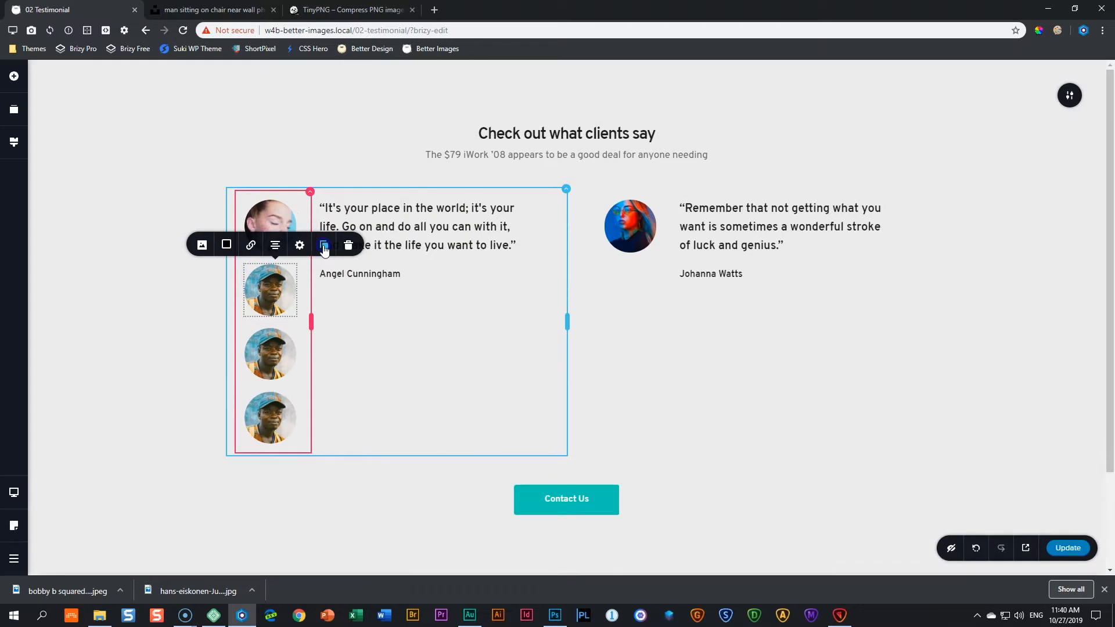
Replace the middle of the three man's photos with the uploaded "bobby b squared png" file from Downloads.
{"action": "left_click", "coordinate": [274, 357]}
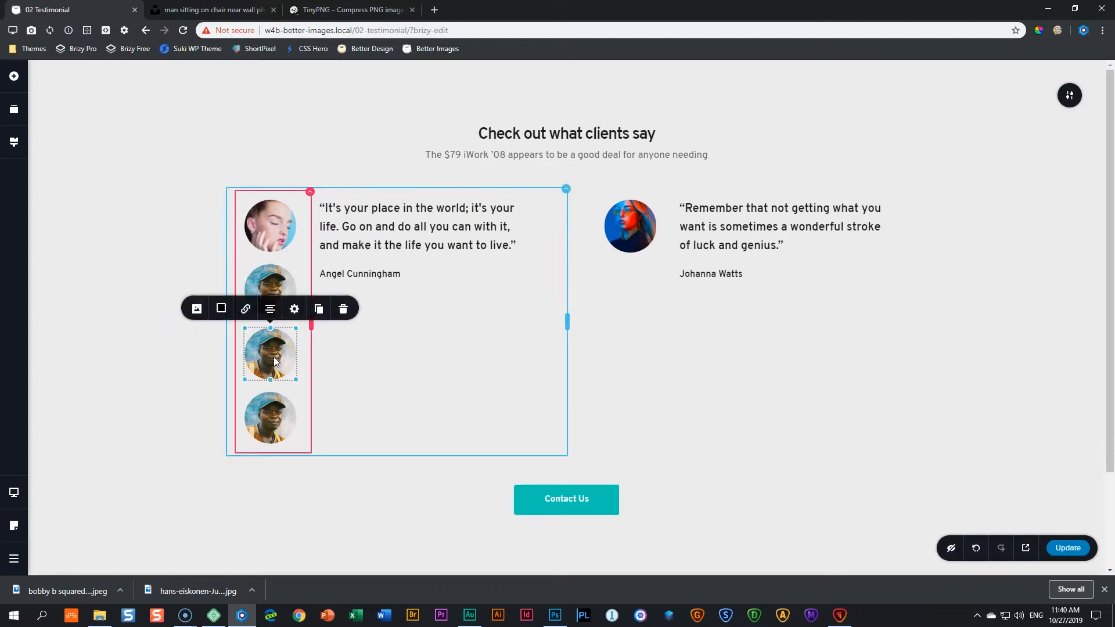
{"action": "left_click", "coordinate": [196, 309]}
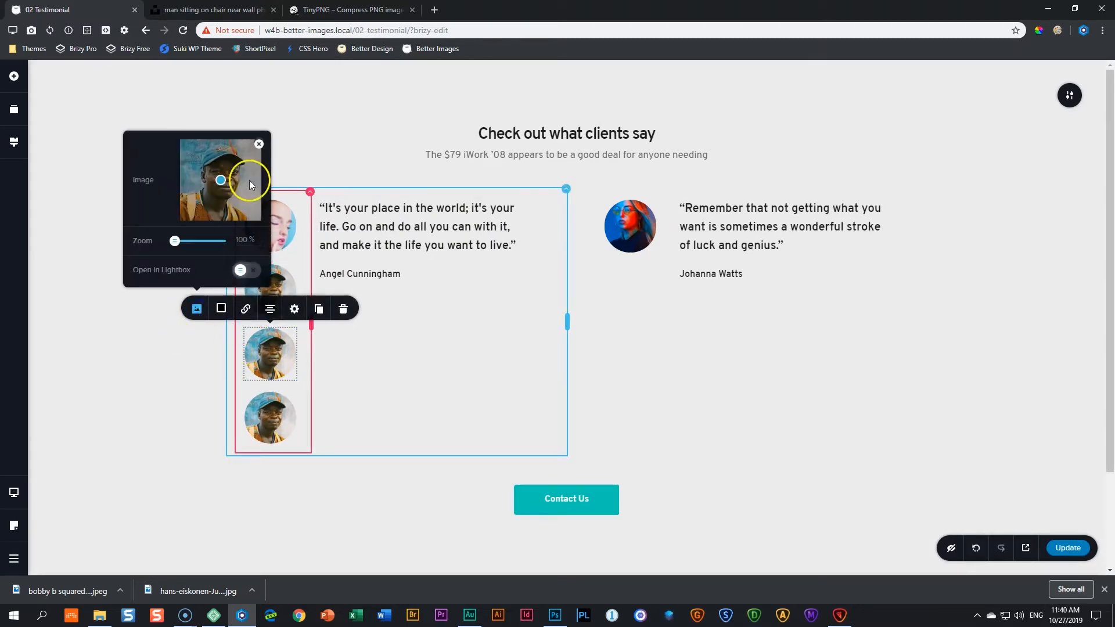
{"action": "left_click", "coordinate": [259, 144]}
{"action": "left_click", "coordinate": [219, 180]}
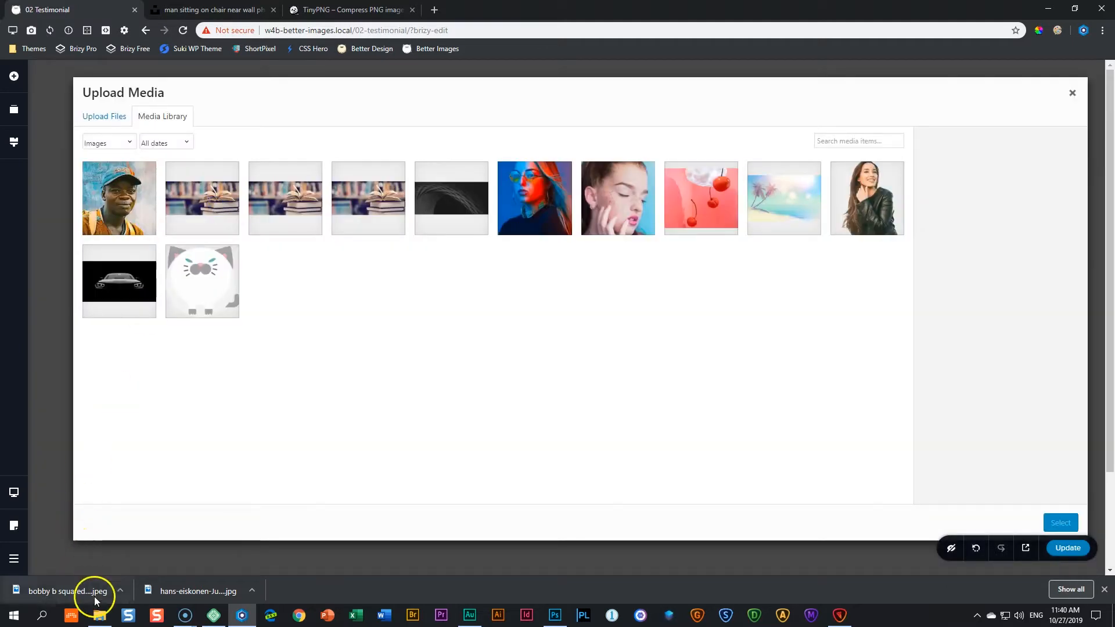
{"action": "left_click", "coordinate": [100, 615]}
{"action": "left_click_drag", "start_coordinate": [513, 492], "coordinate": [197, 296]}
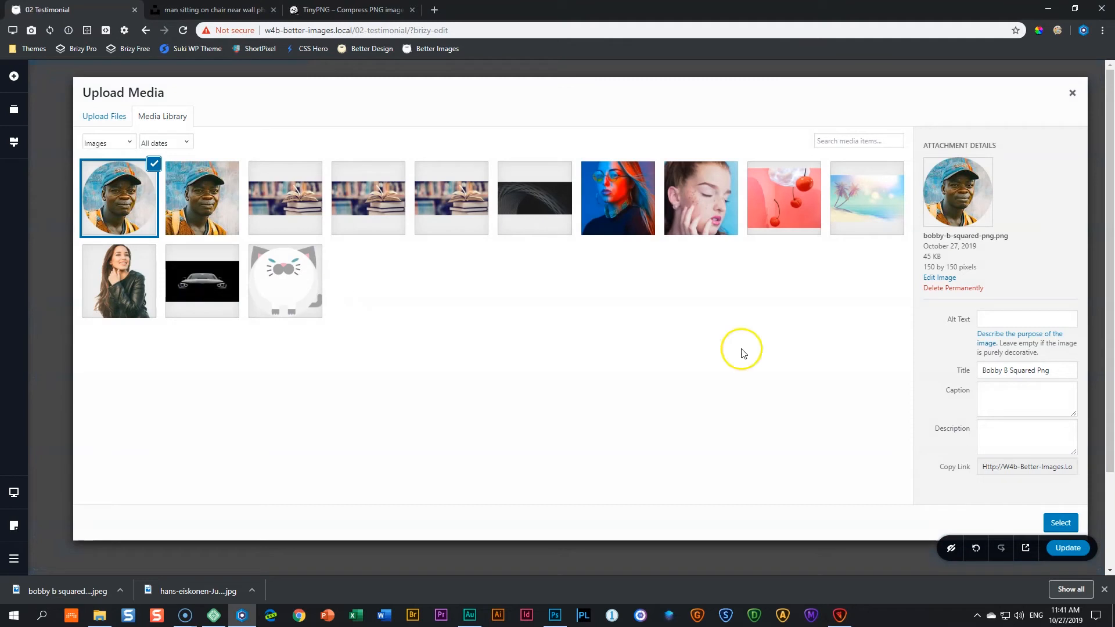
{"action": "left_click", "coordinate": [1060, 523]}
{"action": "left_click", "coordinate": [176, 398]}
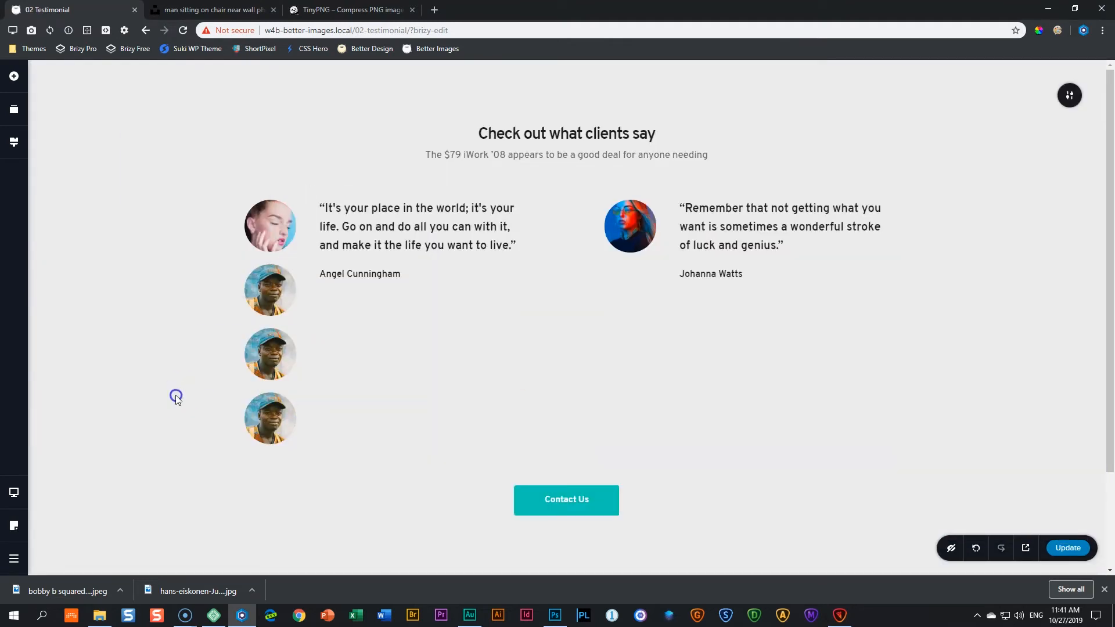
Remove the corner rounding from the middle man's photo that uses the PNG file.
{"action": "left_click", "coordinate": [272, 365]}
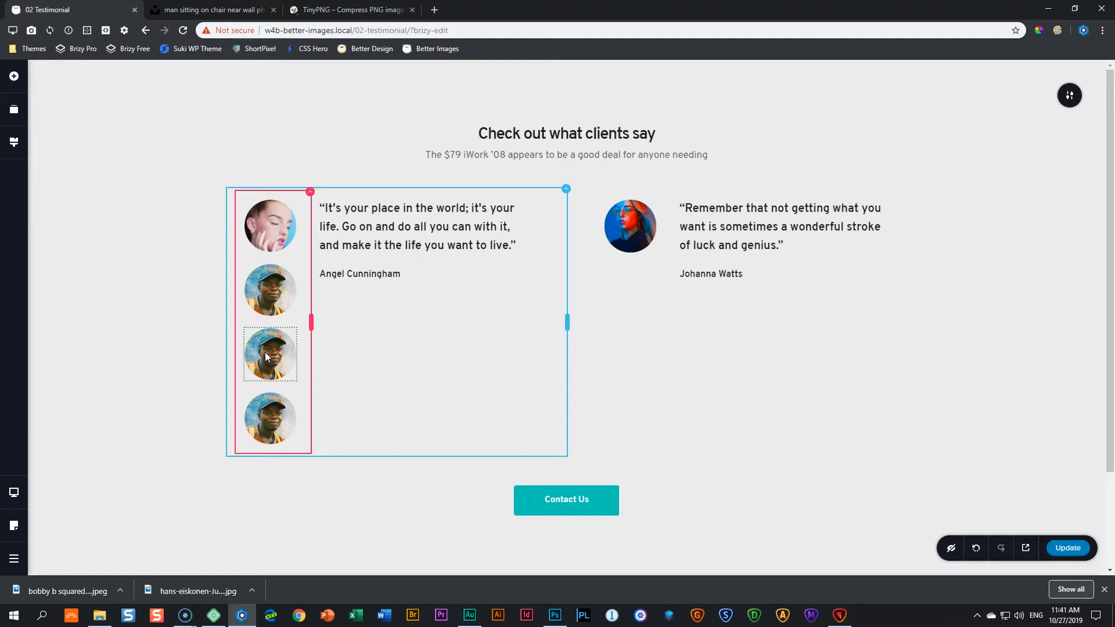
{"action": "left_click", "coordinate": [265, 356]}
{"action": "left_click", "coordinate": [295, 310]}
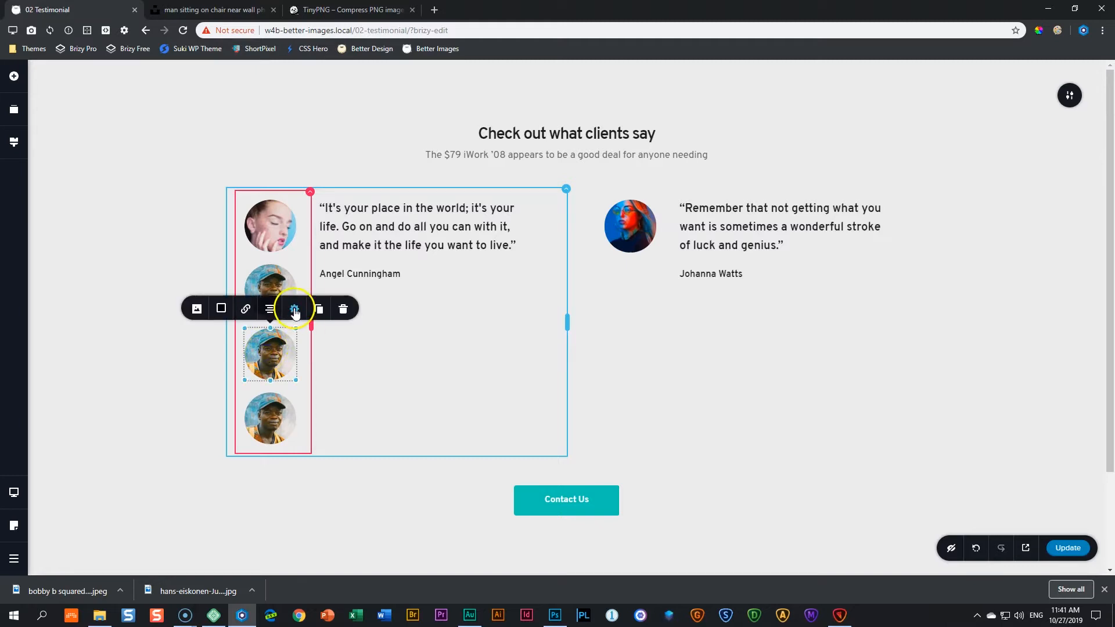
{"action": "left_click_drag", "start_coordinate": [314, 246], "coordinate": [198, 252]}
{"action": "left_click", "coordinate": [169, 251]}
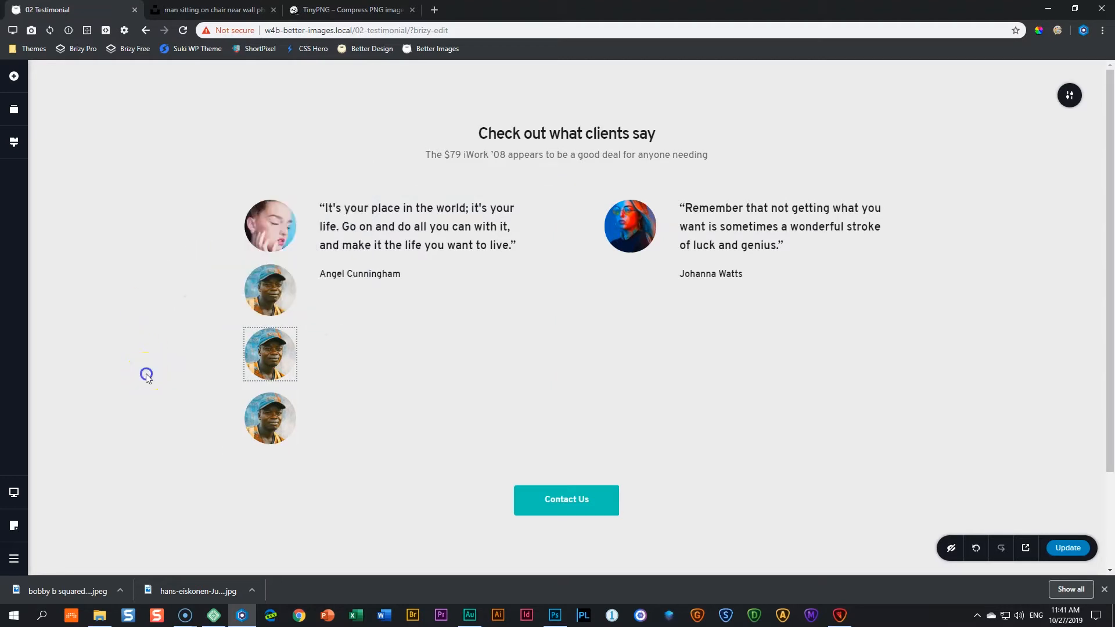
{"action": "left_click", "coordinate": [235, 341]}
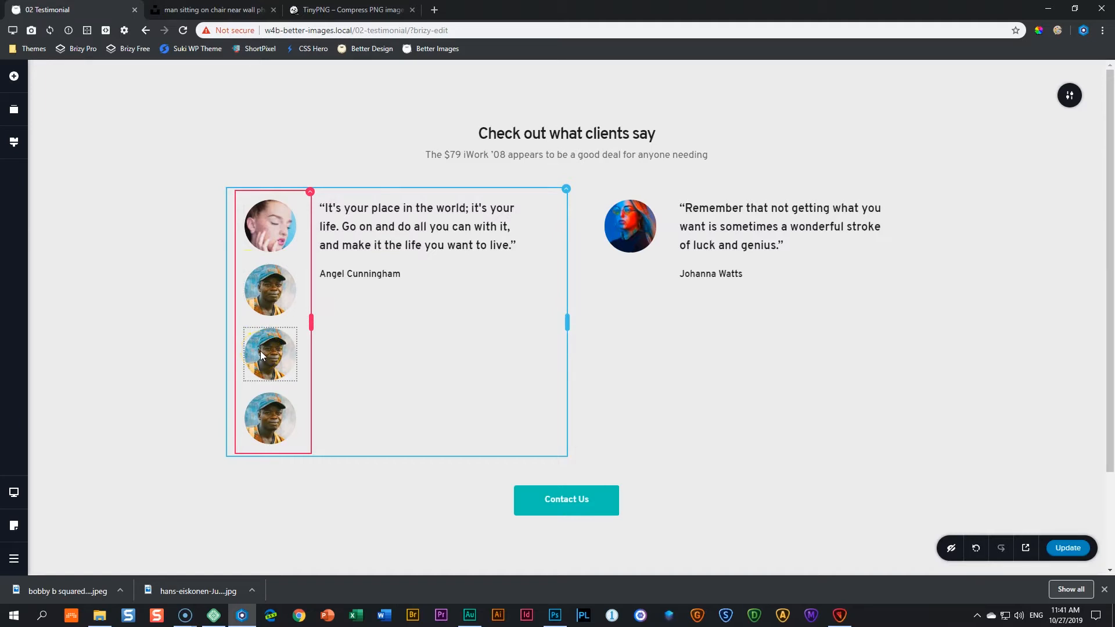
Replace the lowest man's photo with the uploaded "bobby b squared jpeg" file from Downloads.
{"action": "left_click", "coordinate": [274, 419]}
{"action": "left_click", "coordinate": [197, 374]}
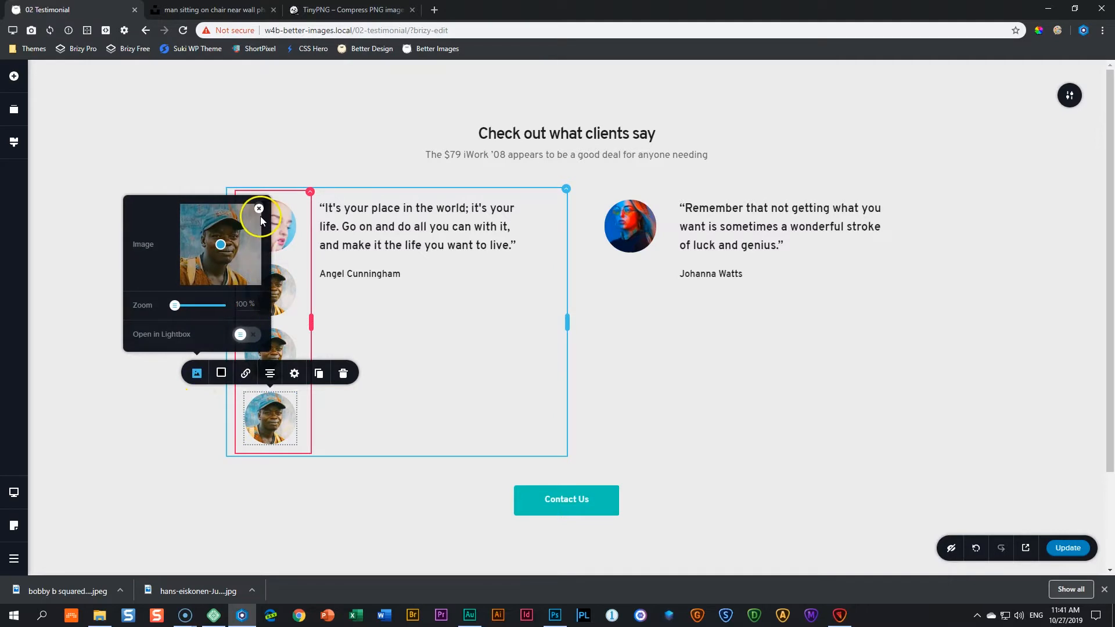
{"action": "left_click", "coordinate": [220, 248]}
{"action": "left_click", "coordinate": [99, 615]}
{"action": "left_click", "coordinate": [547, 449]}
{"action": "left_click_drag", "start_coordinate": [656, 459], "coordinate": [195, 345]}
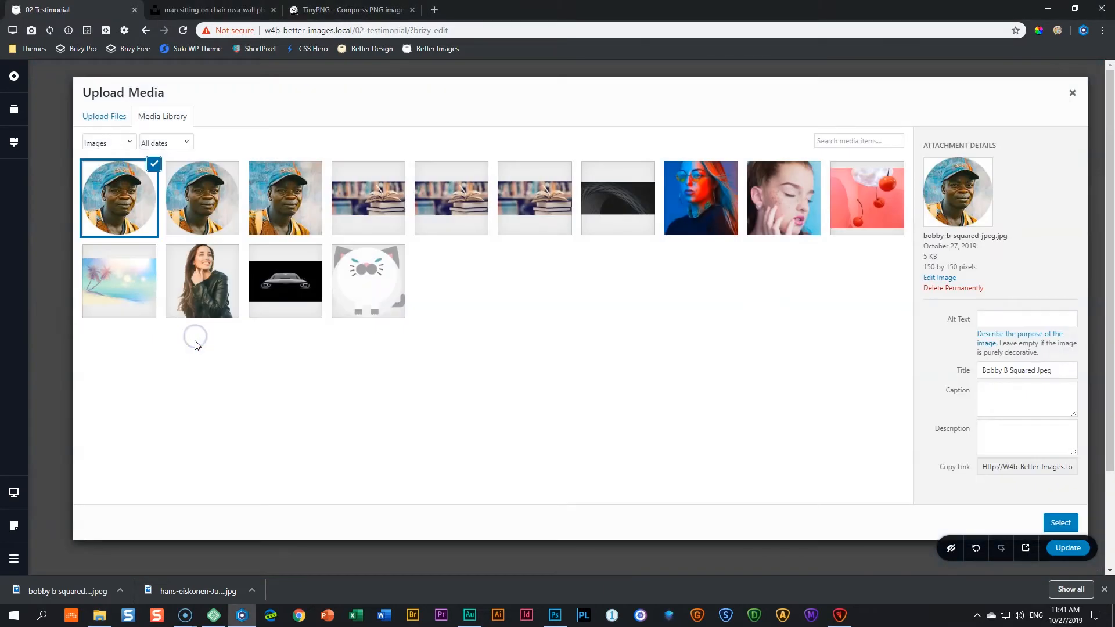
{"action": "left_click", "coordinate": [1060, 524]}
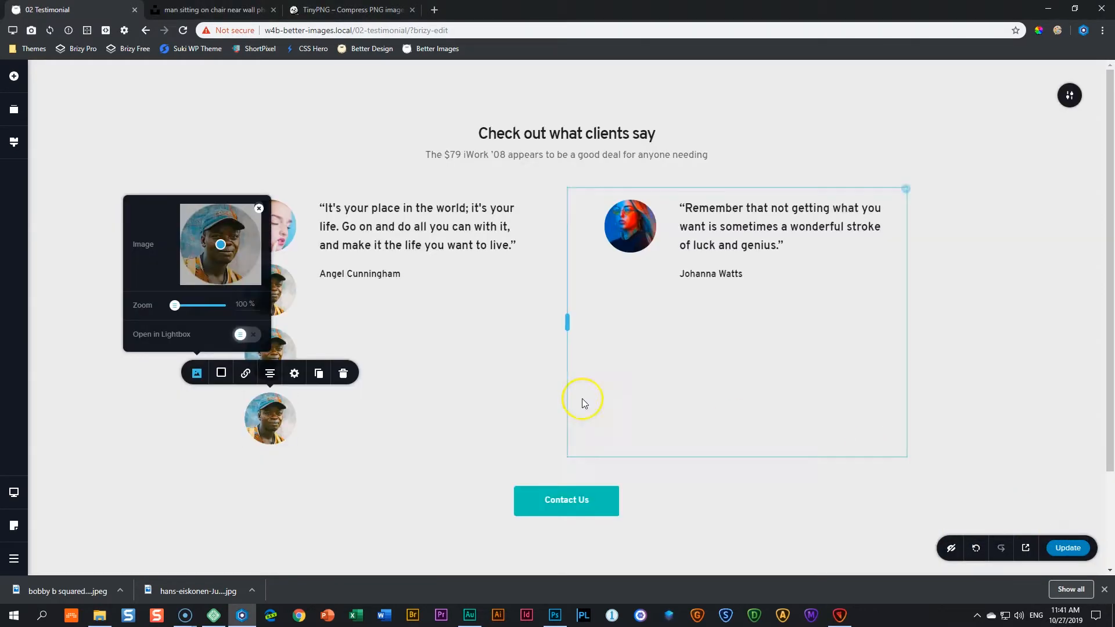
{"action": "left_click", "coordinate": [127, 434]}
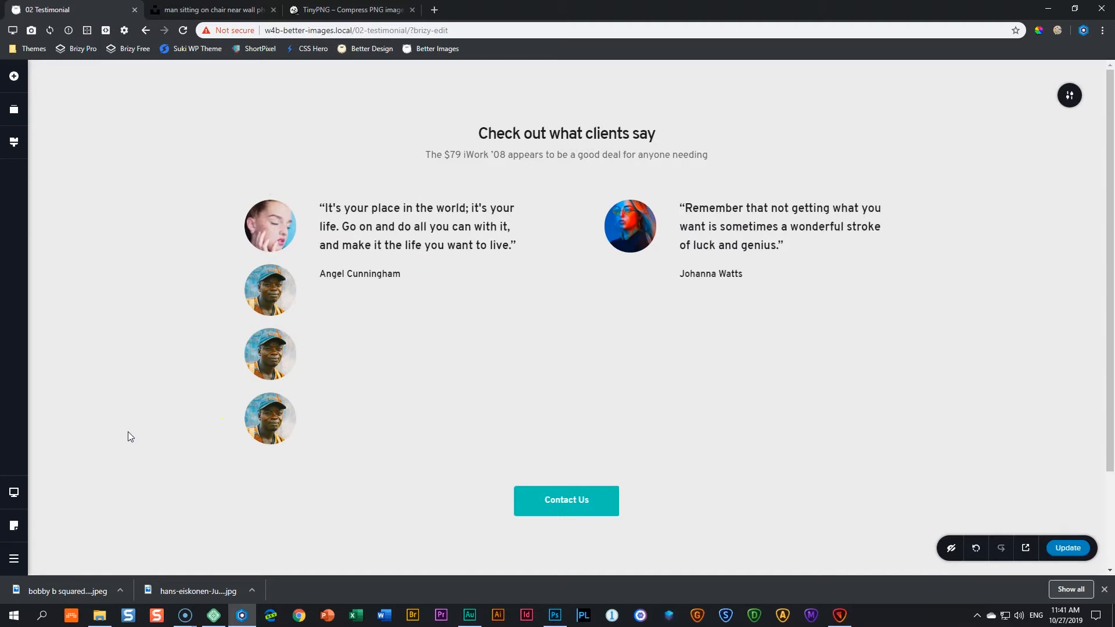
Set the corner radius of the lowest man's photo to 0 px.
{"action": "left_click", "coordinate": [275, 428]}
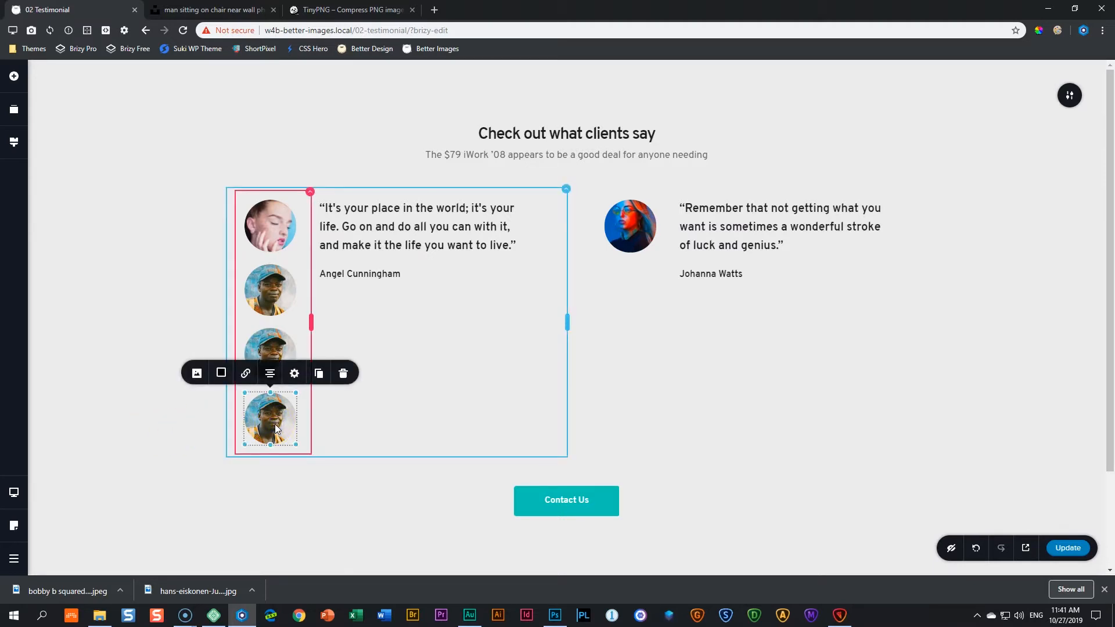
{"action": "left_click", "coordinate": [294, 376]}
{"action": "left_click", "coordinate": [316, 313]}
{"action": "left_click", "coordinate": [62, 353]}
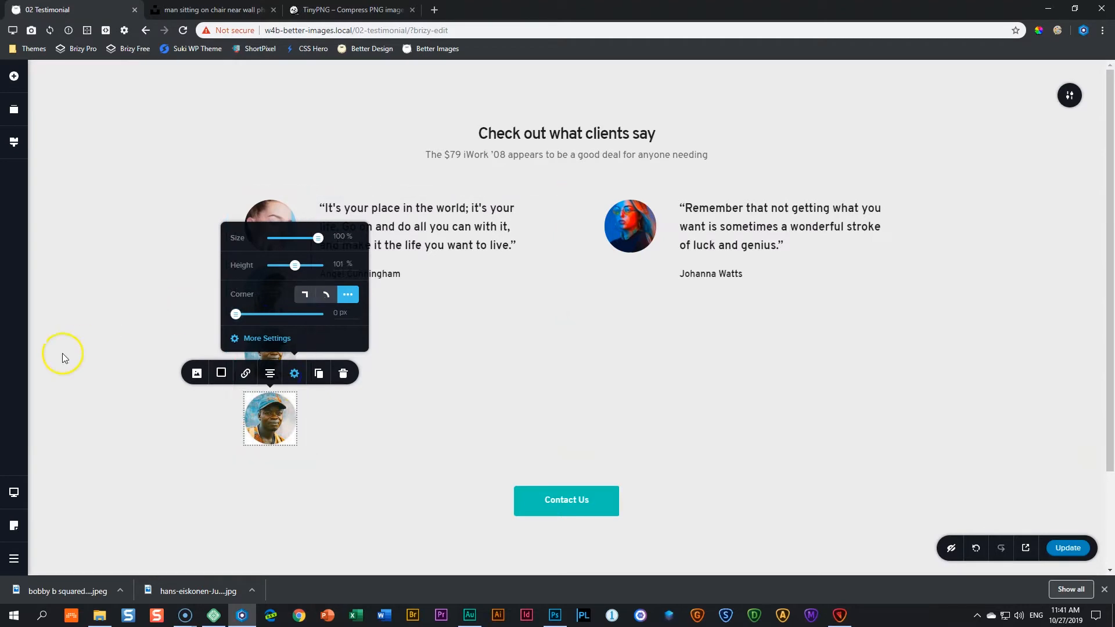
{"action": "left_click", "coordinate": [107, 493]}
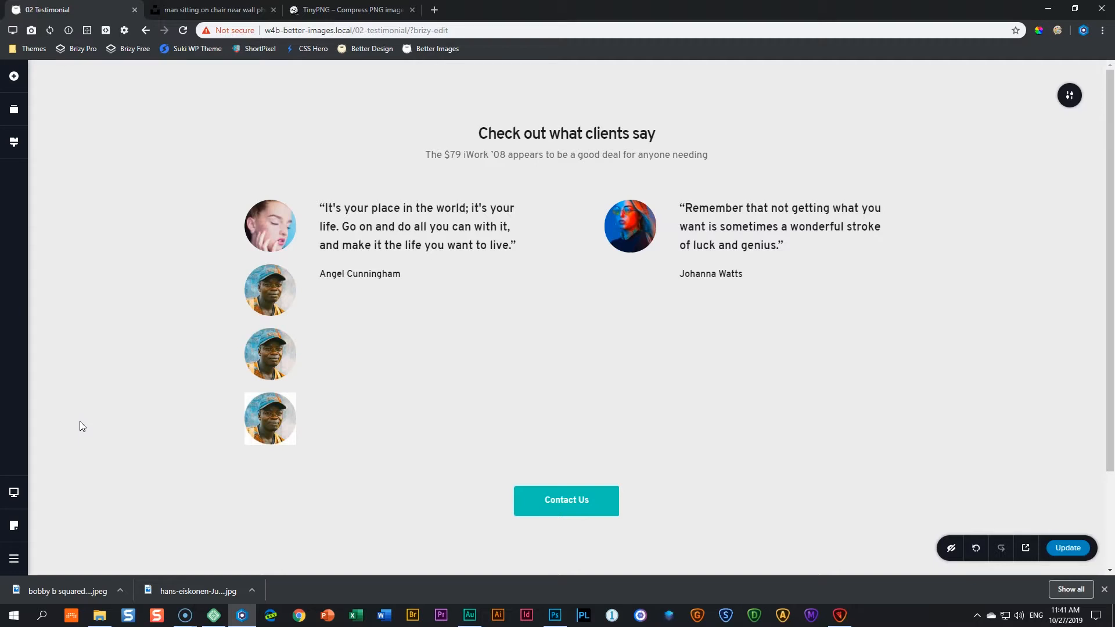
Check the area outside the portrait's circular mask in Photoshop and compare it with the PNG and JPG photos in Brizy.
{"action": "left_click", "coordinate": [554, 615]}
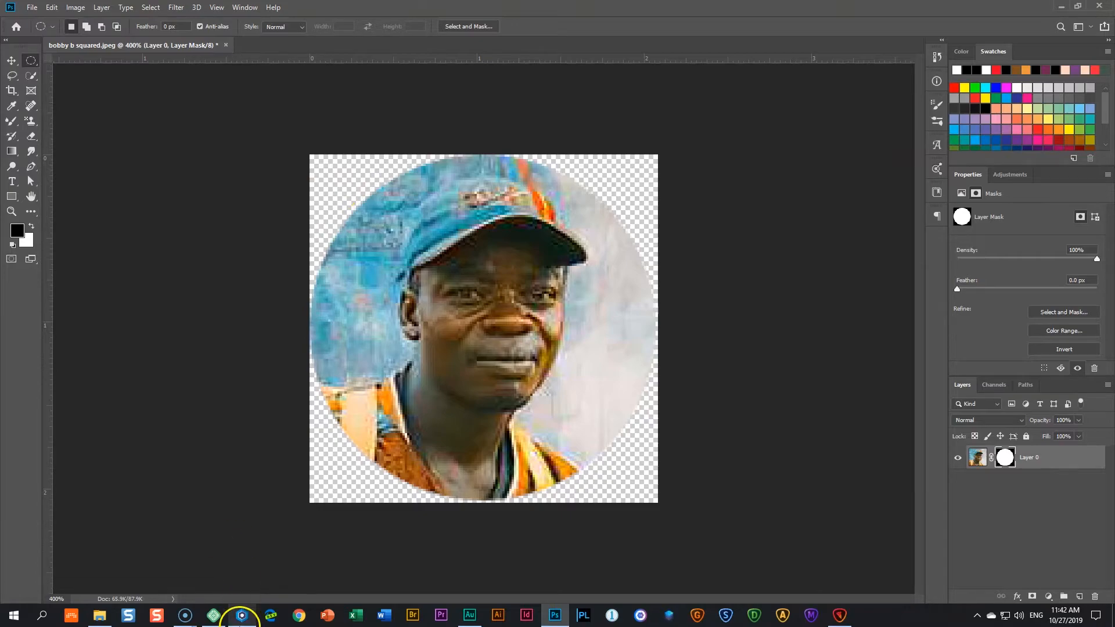
{"action": "left_click", "coordinate": [242, 615]}
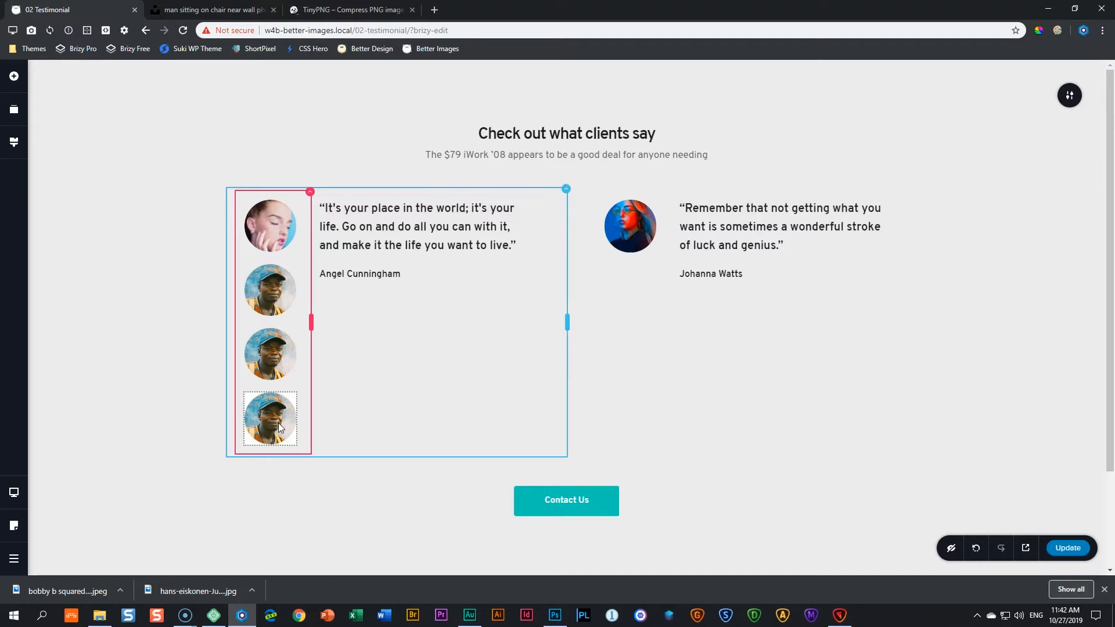
{"action": "left_click", "coordinate": [277, 352]}
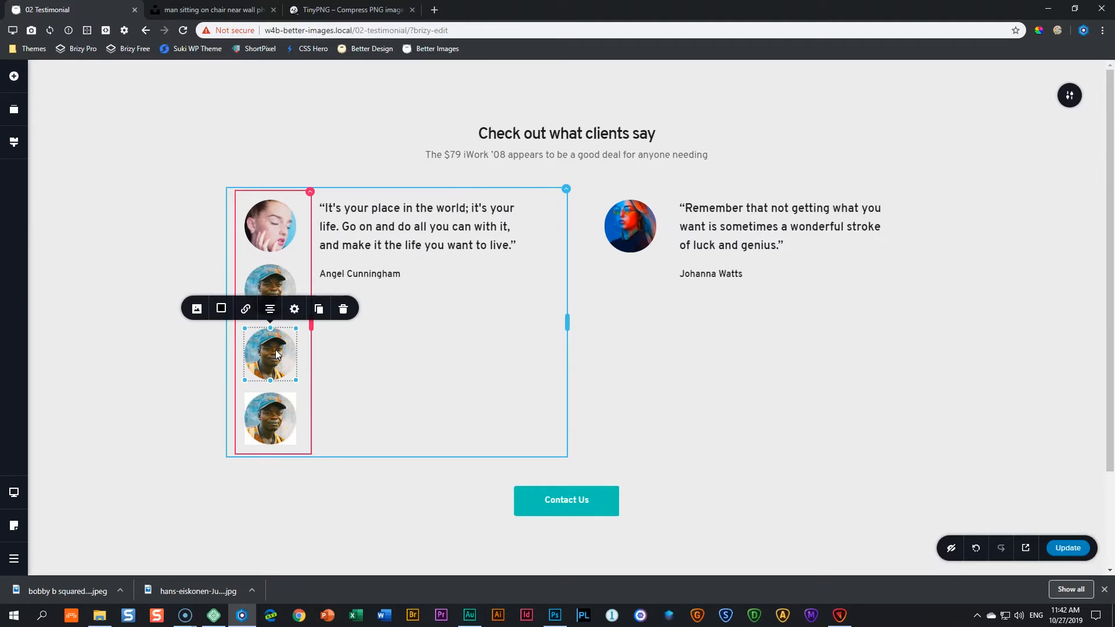
Update the testimonial page and go to its WordPress dashboard editor.
{"action": "left_click", "coordinate": [1064, 548]}
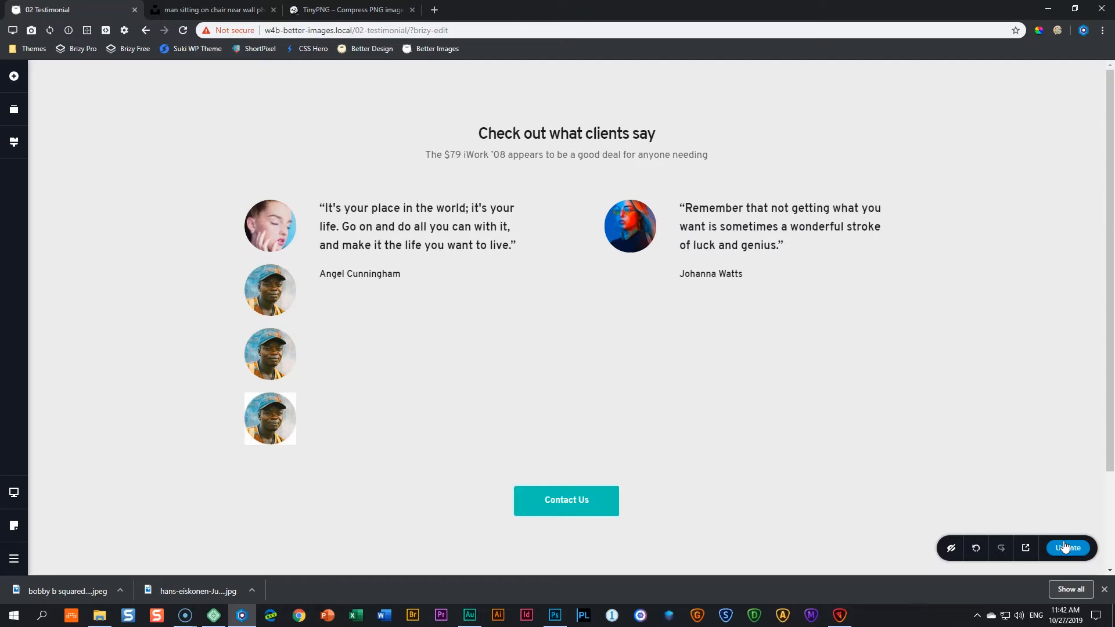
{"action": "left_click", "coordinate": [14, 559]}
{"action": "left_click", "coordinate": [86, 558]}
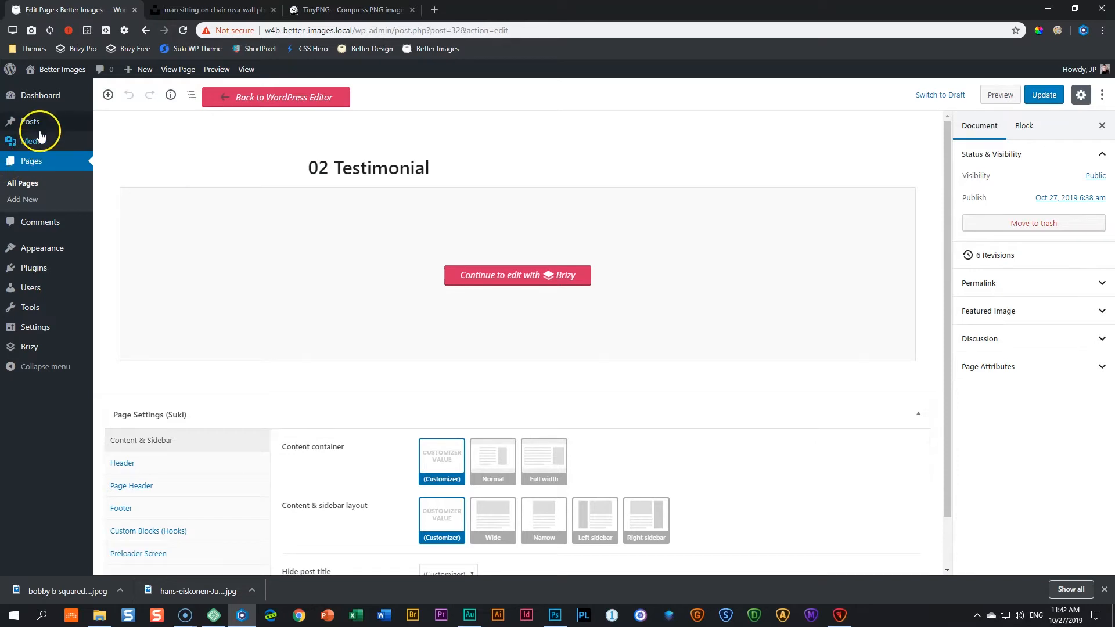
Add a new WordPress post titled "Bobby B Squared" and publish it.
{"action": "mouse_move", "coordinate": [29, 121]}
{"action": "left_click", "coordinate": [115, 140]}
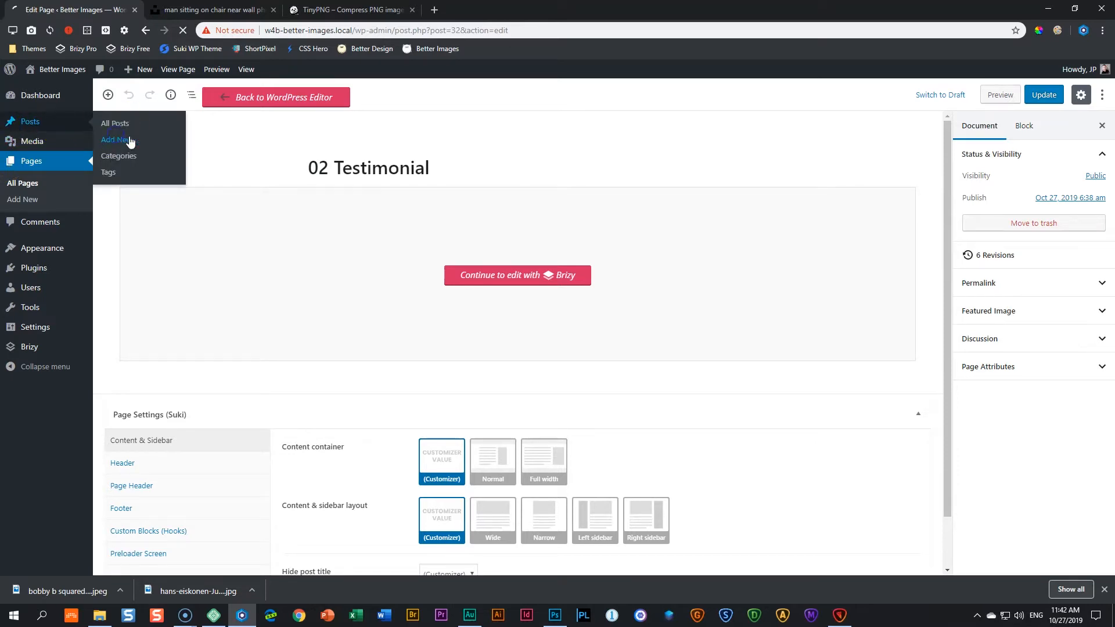
{"action": "left_click", "coordinate": [361, 169]}
{"action": "type", "text": "Bo"}
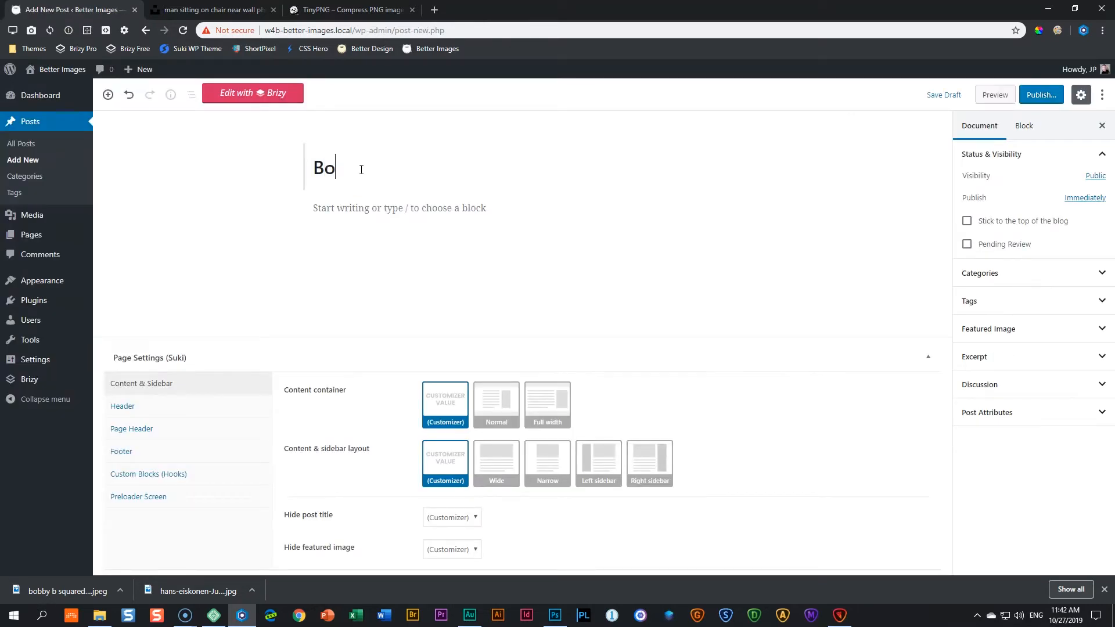
{"action": "type", "text": "bby B Squared"}
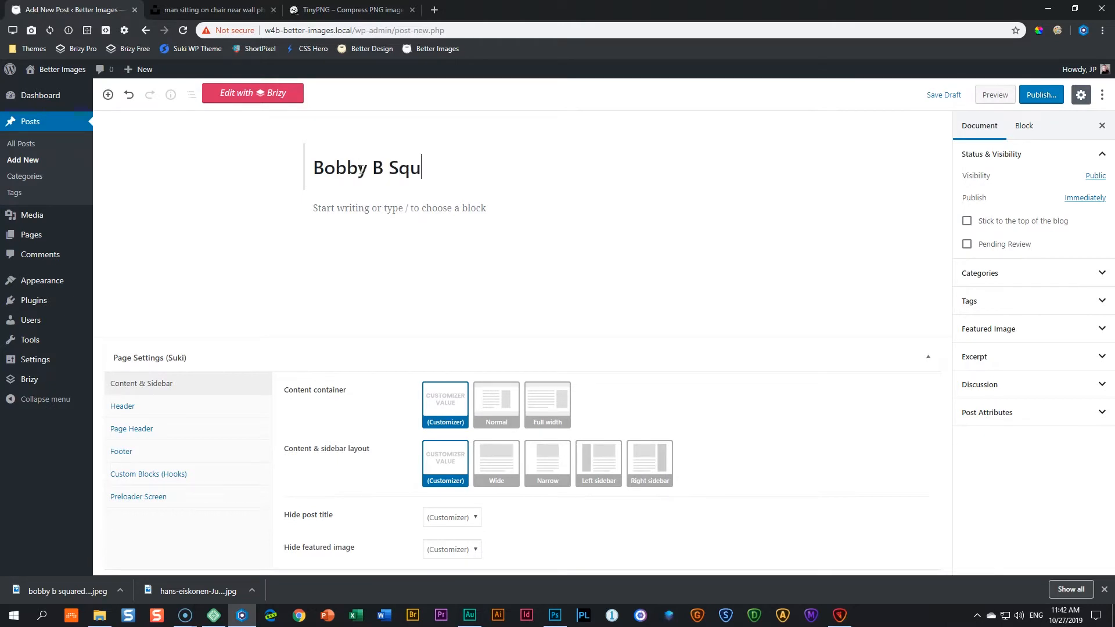
{"action": "left_click", "coordinate": [1034, 94]}
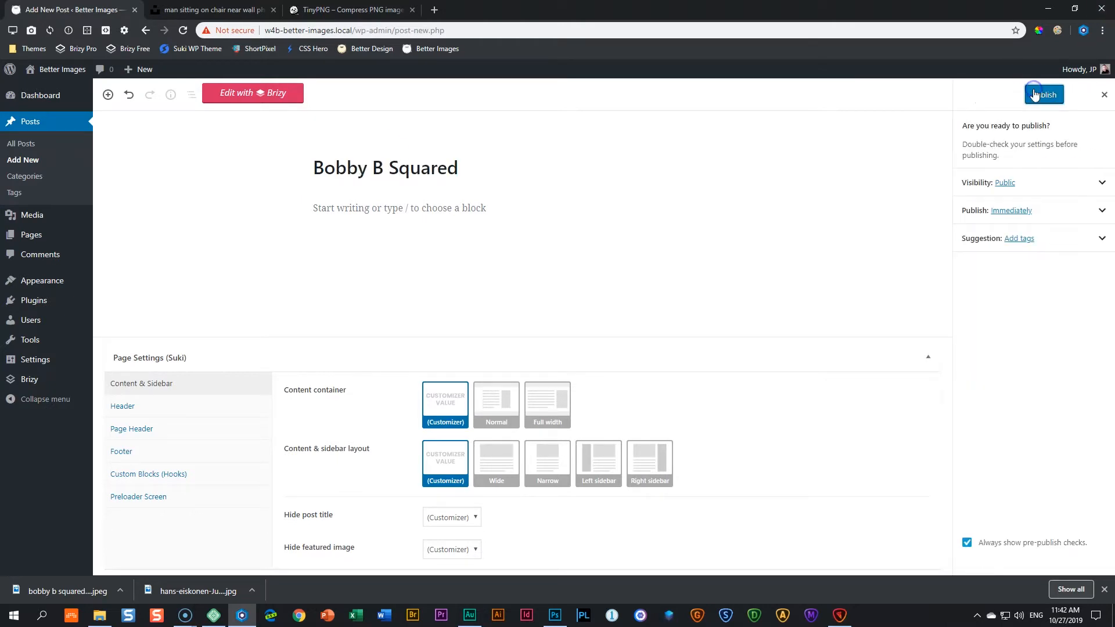
{"action": "left_click", "coordinate": [1037, 94]}
Insert an image block in the post using bobby-b-squared-1.jpeg from the media library.
{"action": "mouse_move", "coordinate": [340, 248]}
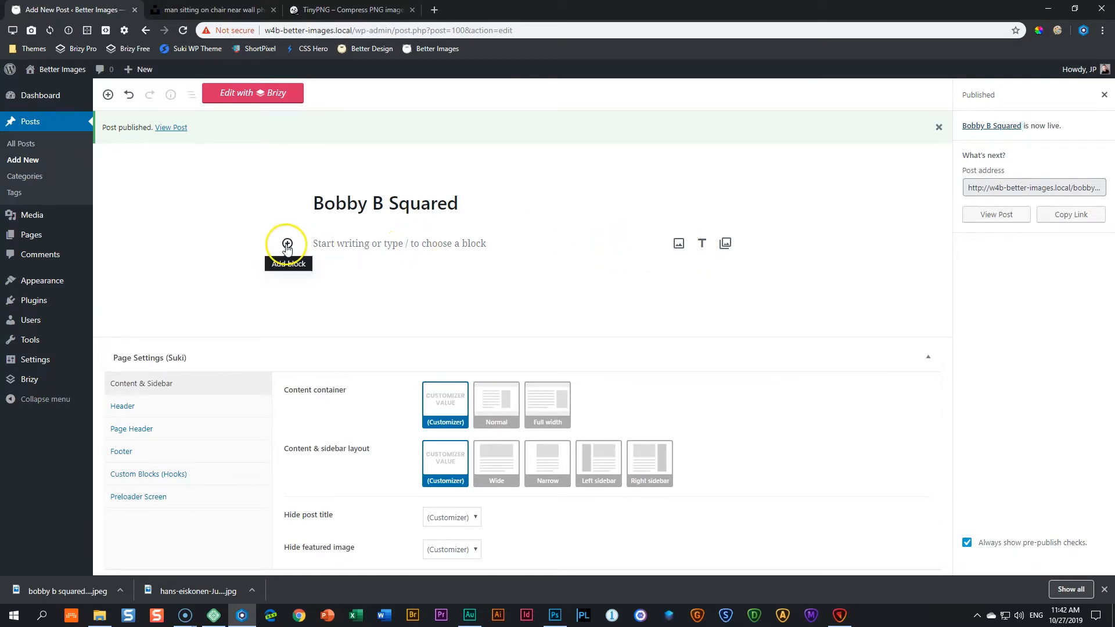
{"action": "left_click", "coordinate": [287, 244]}
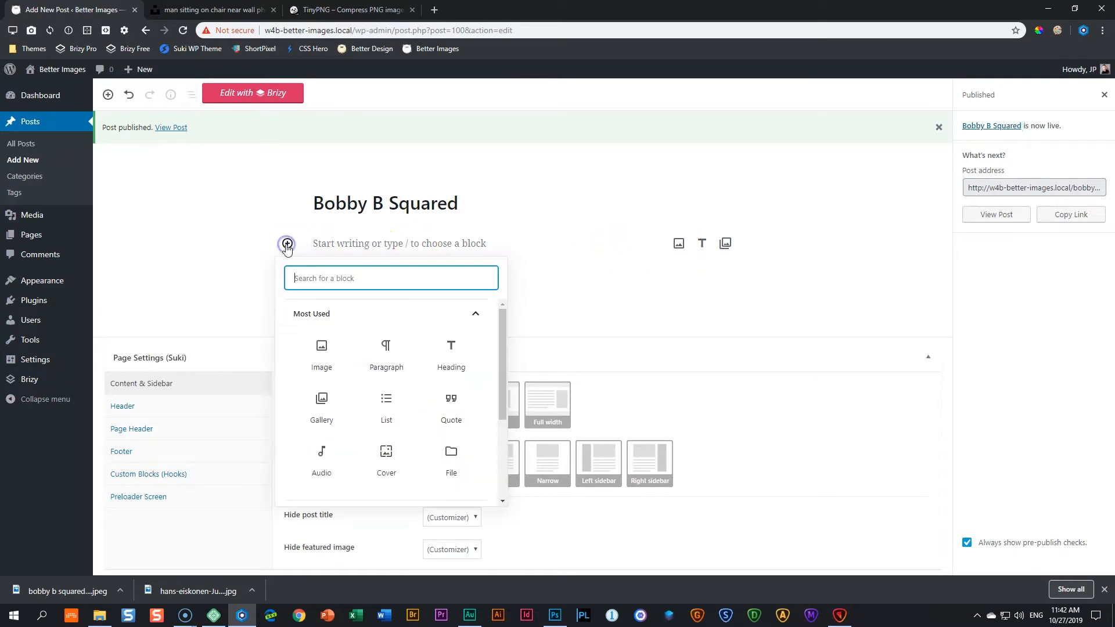
{"action": "left_click", "coordinate": [108, 94]}
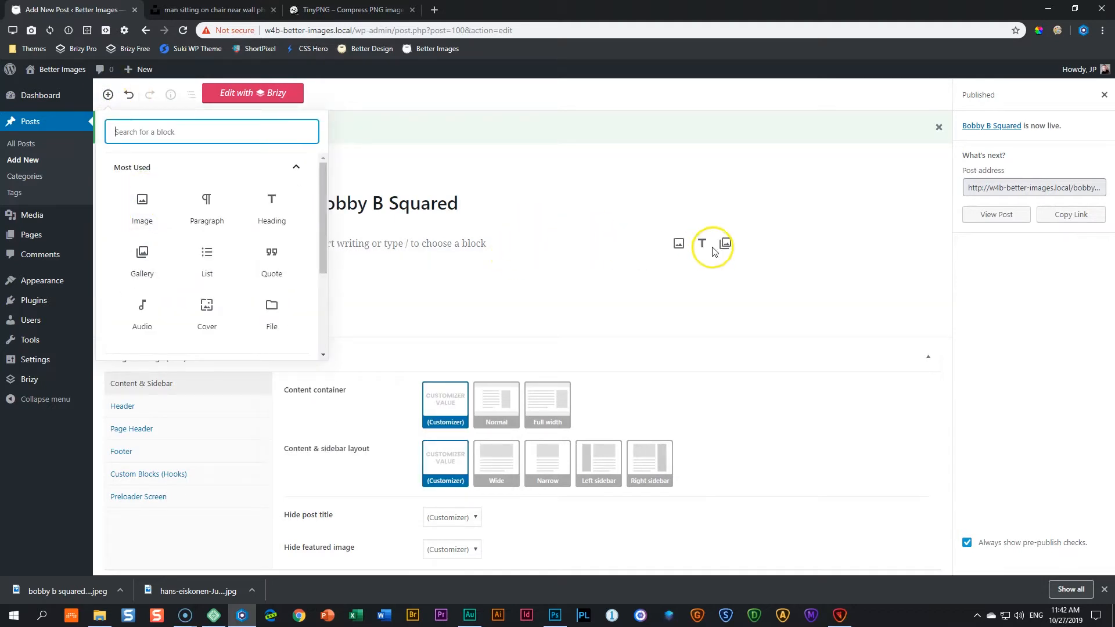
{"action": "left_click", "coordinate": [679, 243]}
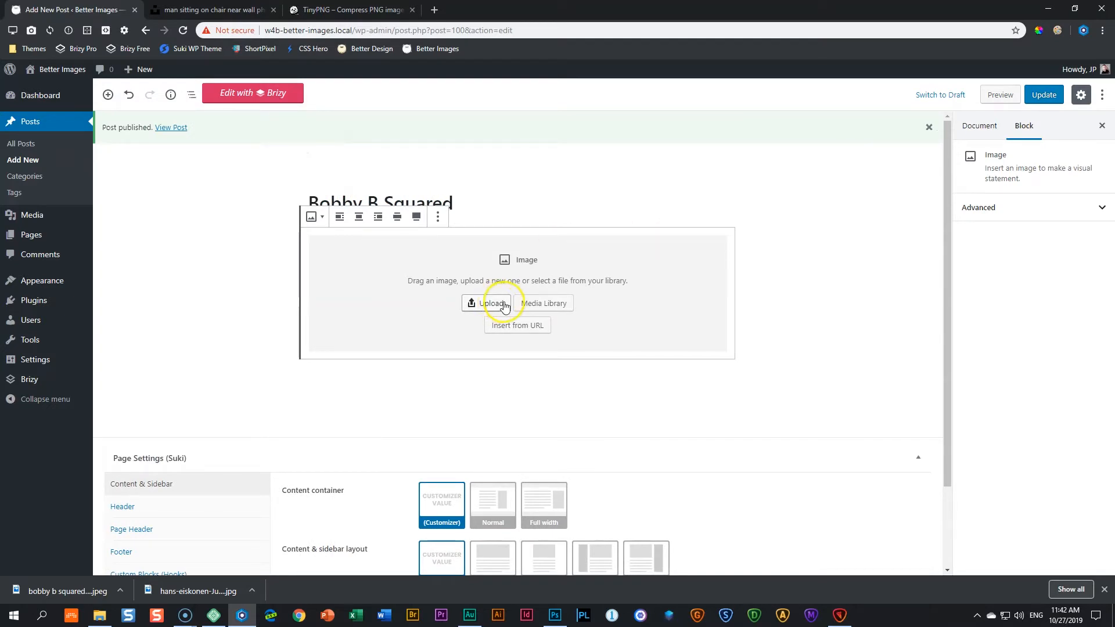
{"action": "left_click", "coordinate": [549, 308]}
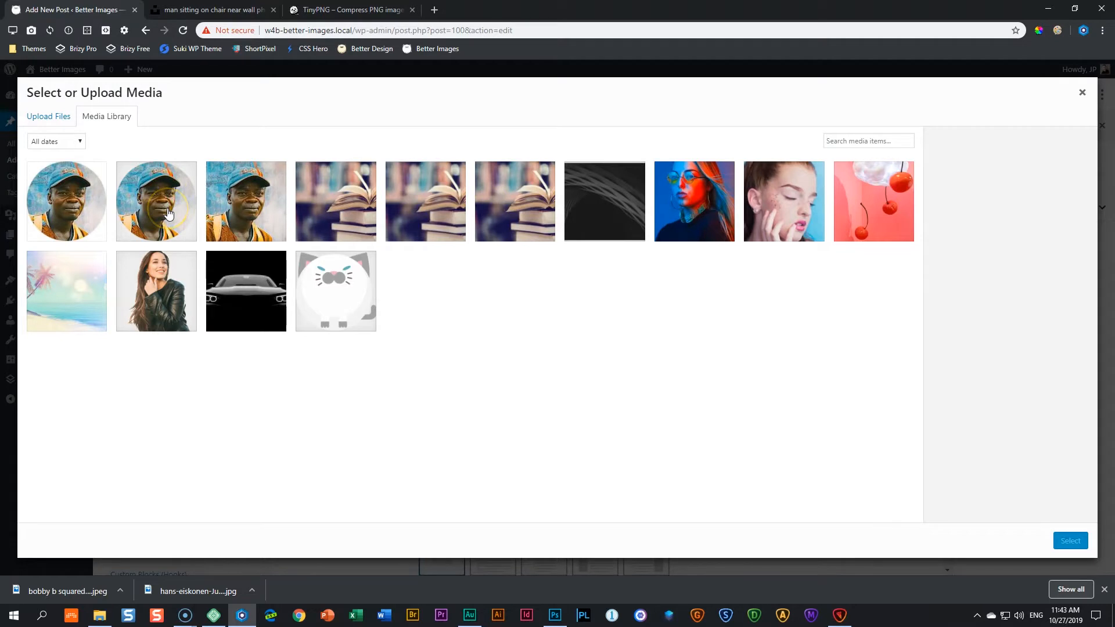
{"action": "left_click", "coordinate": [258, 197]}
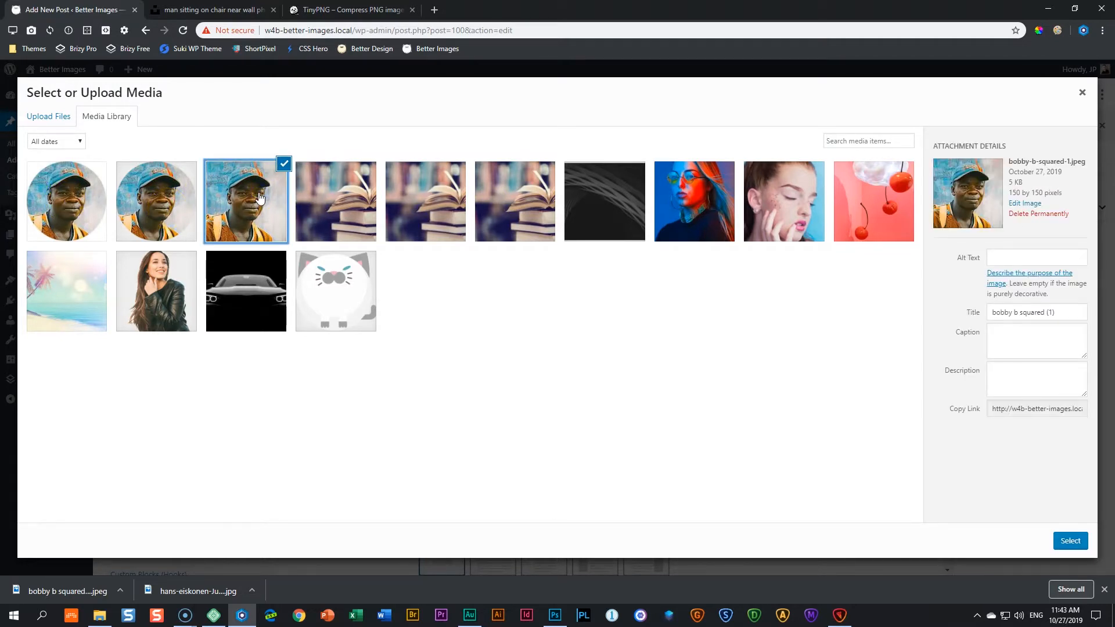
{"action": "left_click", "coordinate": [1070, 539]}
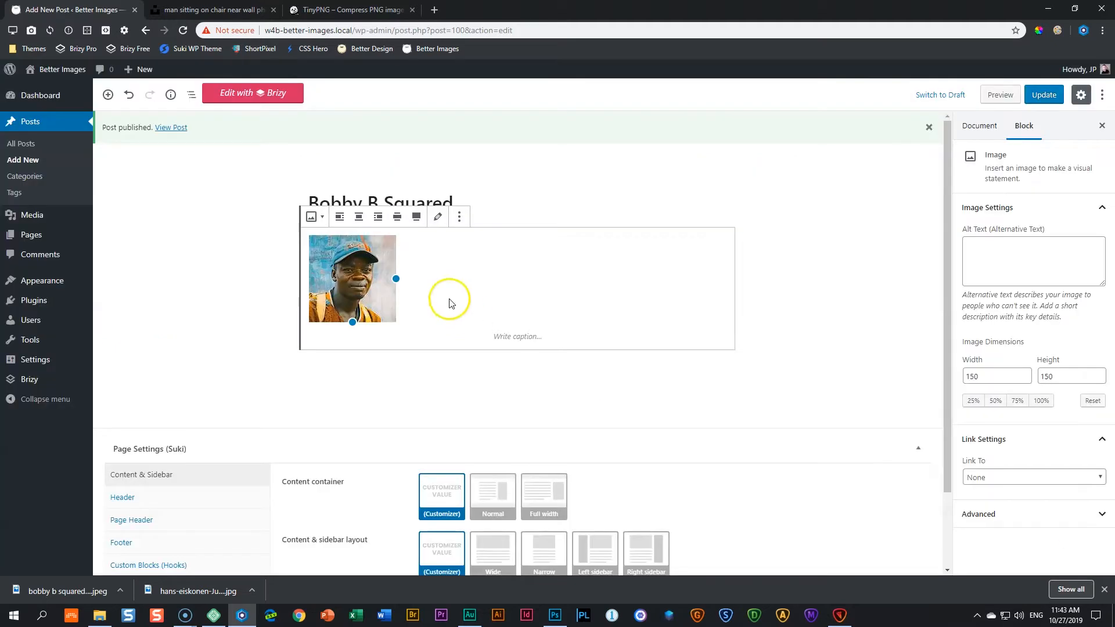
Center the portrait image in the post and check the block's additional options.
{"action": "left_click", "coordinate": [360, 218]}
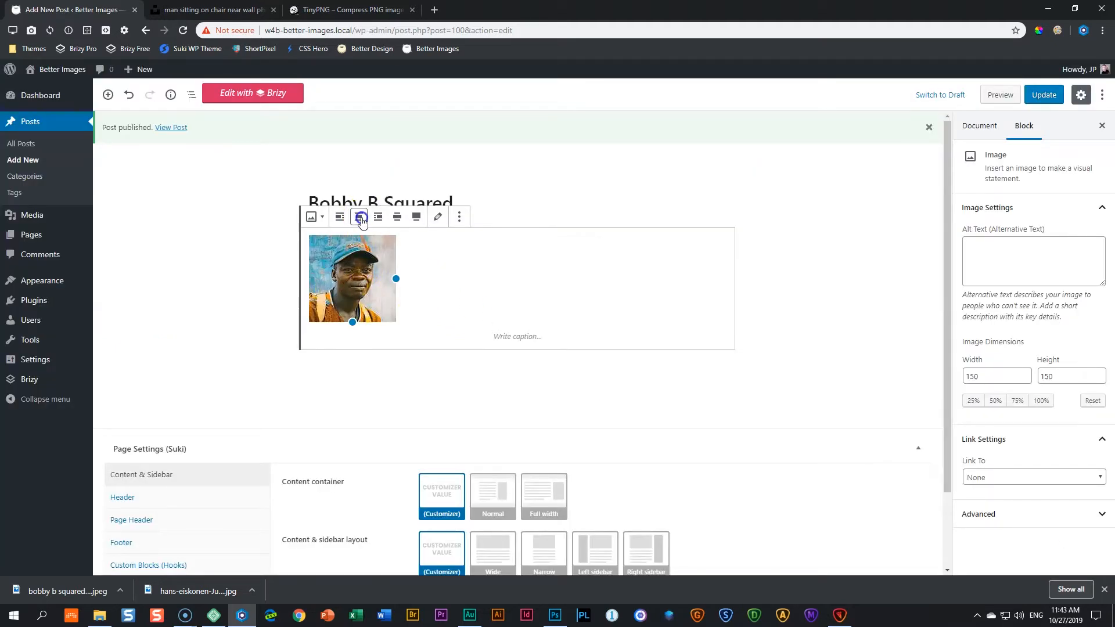
{"action": "left_click", "coordinate": [460, 217]}
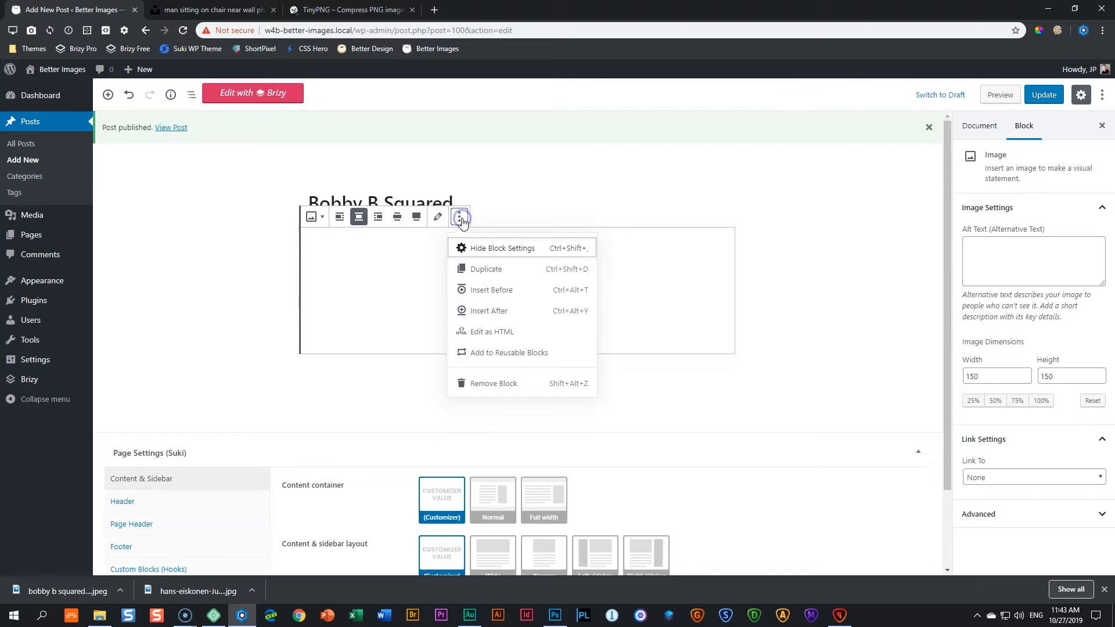
{"action": "left_click", "coordinate": [459, 218]}
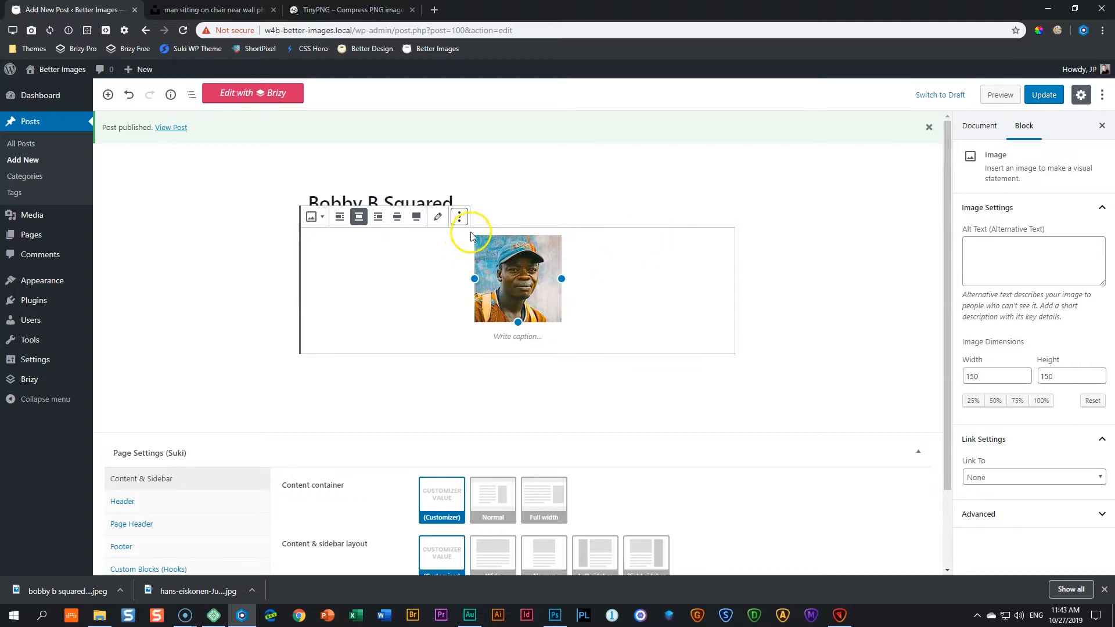
Replace the square portrait's block with a new image block using bobby-b-squared-png.png from the media library.
{"action": "left_click", "coordinate": [460, 217]}
{"action": "left_click", "coordinate": [494, 383]}
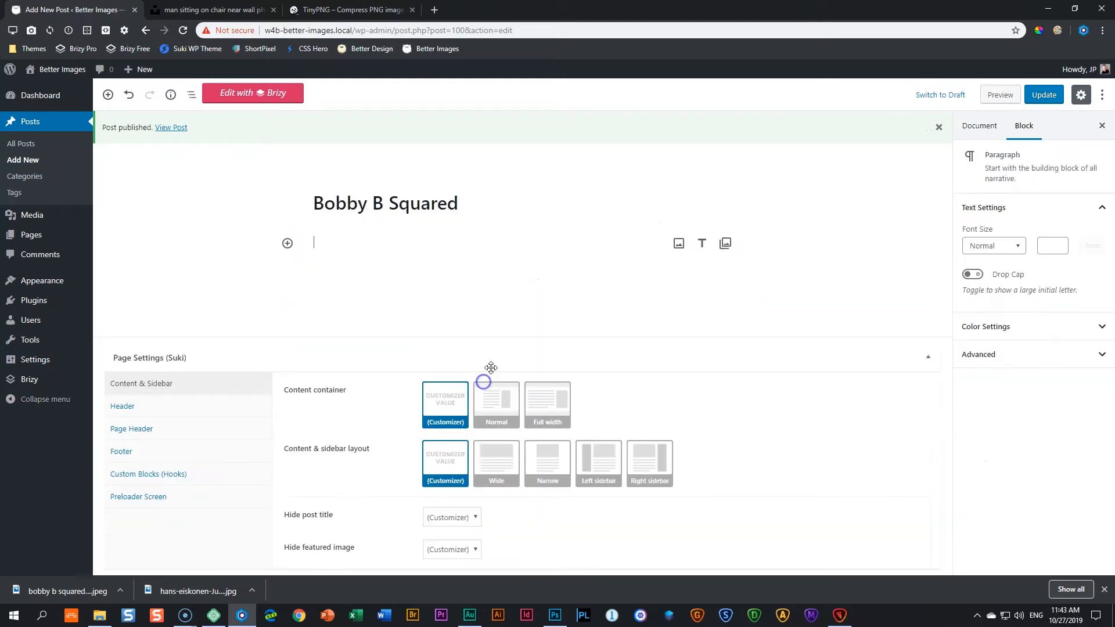
{"action": "left_click", "coordinate": [678, 243]}
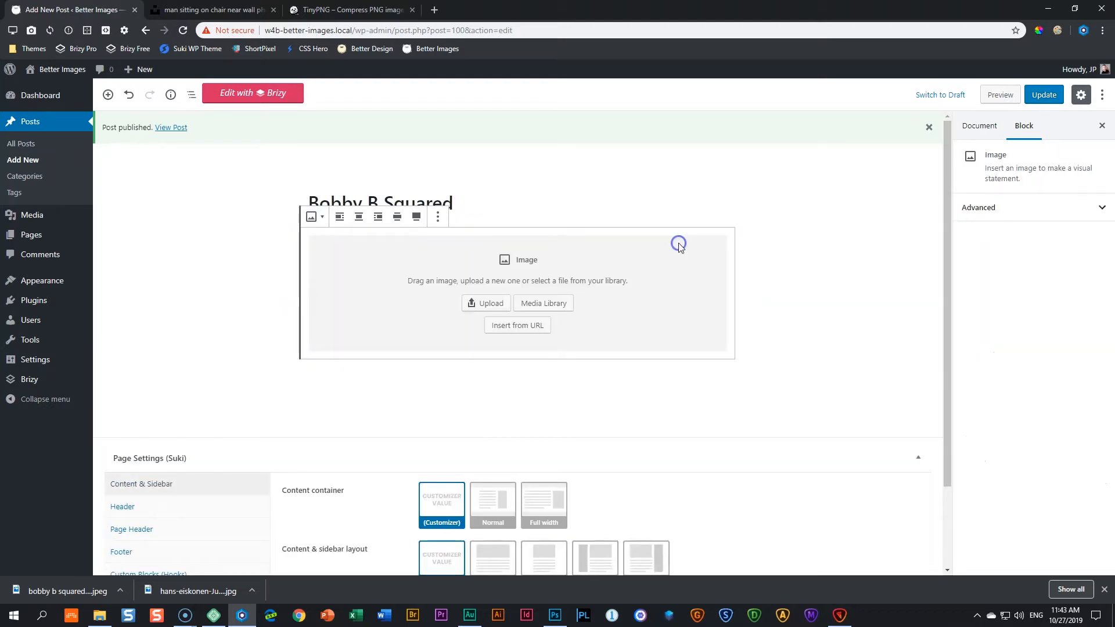
{"action": "left_click", "coordinate": [544, 304]}
{"action": "left_click", "coordinate": [156, 209]}
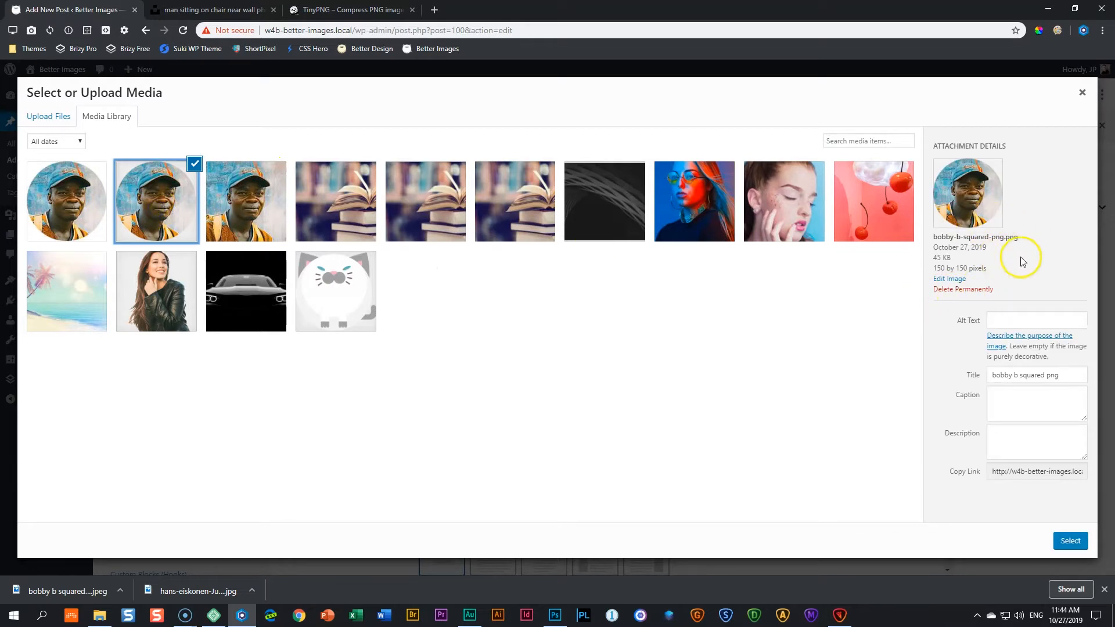
{"action": "left_click", "coordinate": [1068, 542]}
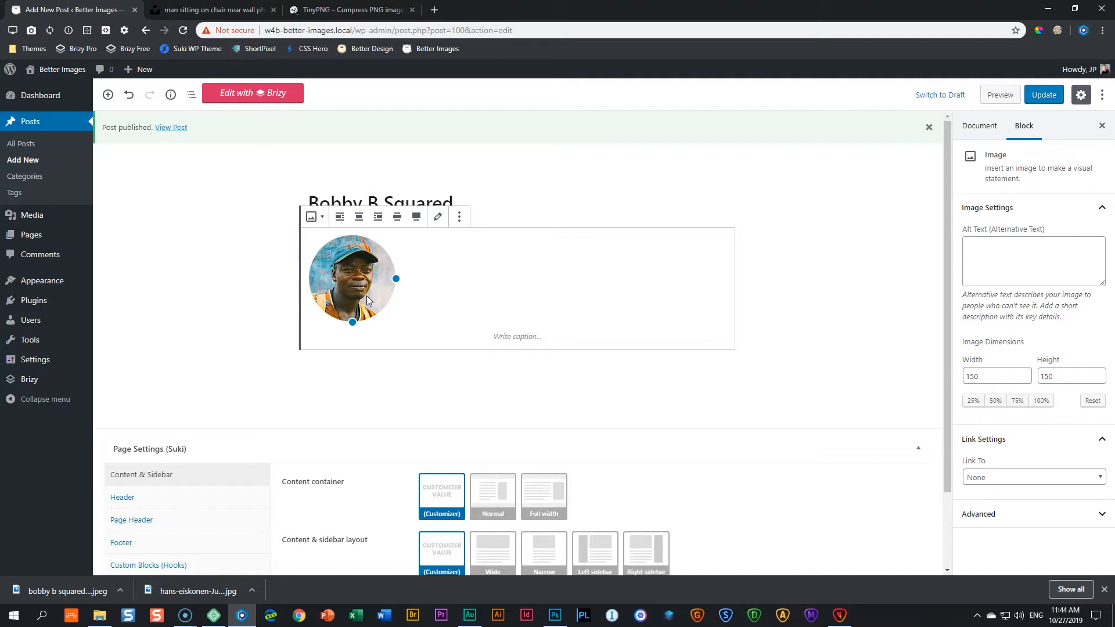
Switch to TinyPNG and compress the bobby b squared png file from the Downloads folder.
{"action": "left_click", "coordinate": [372, 7]}
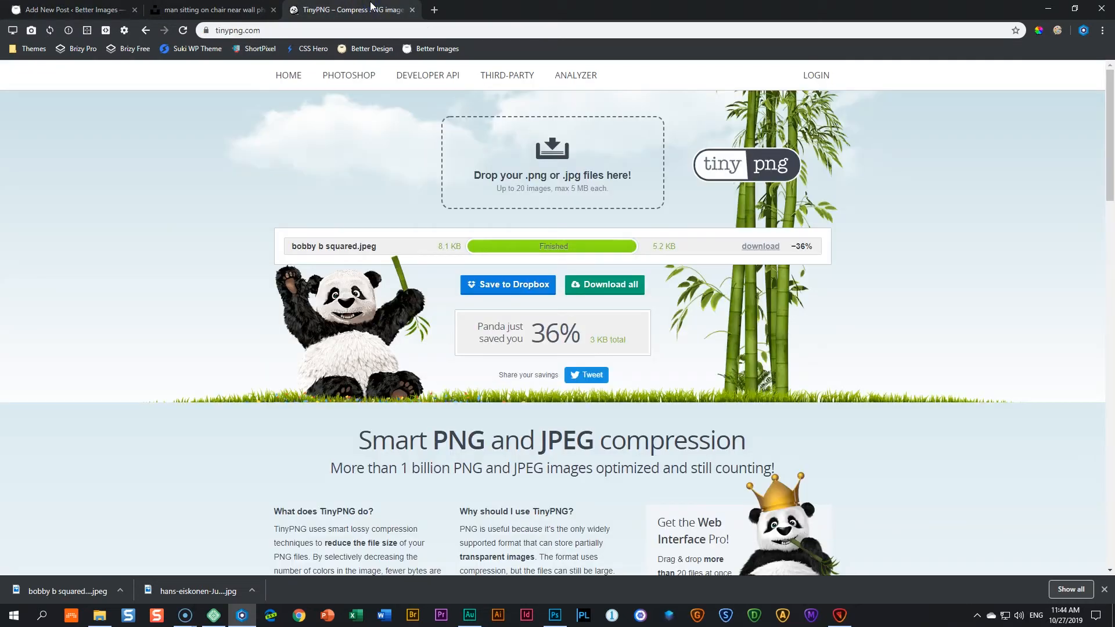
{"action": "left_click", "coordinate": [99, 614]}
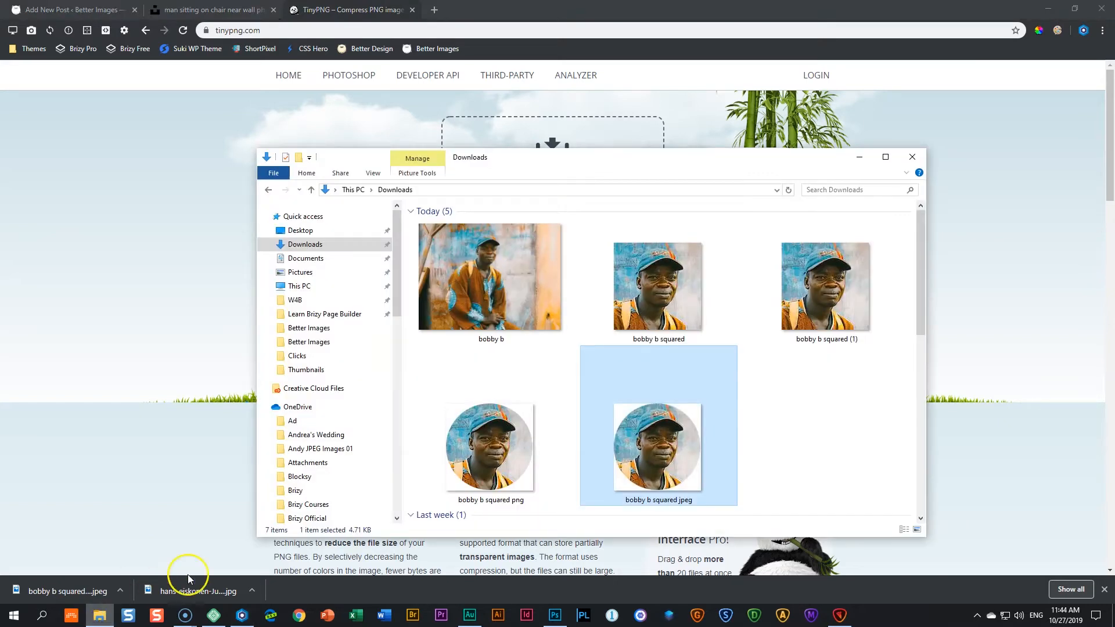
{"action": "mouse_move", "coordinate": [486, 453]}
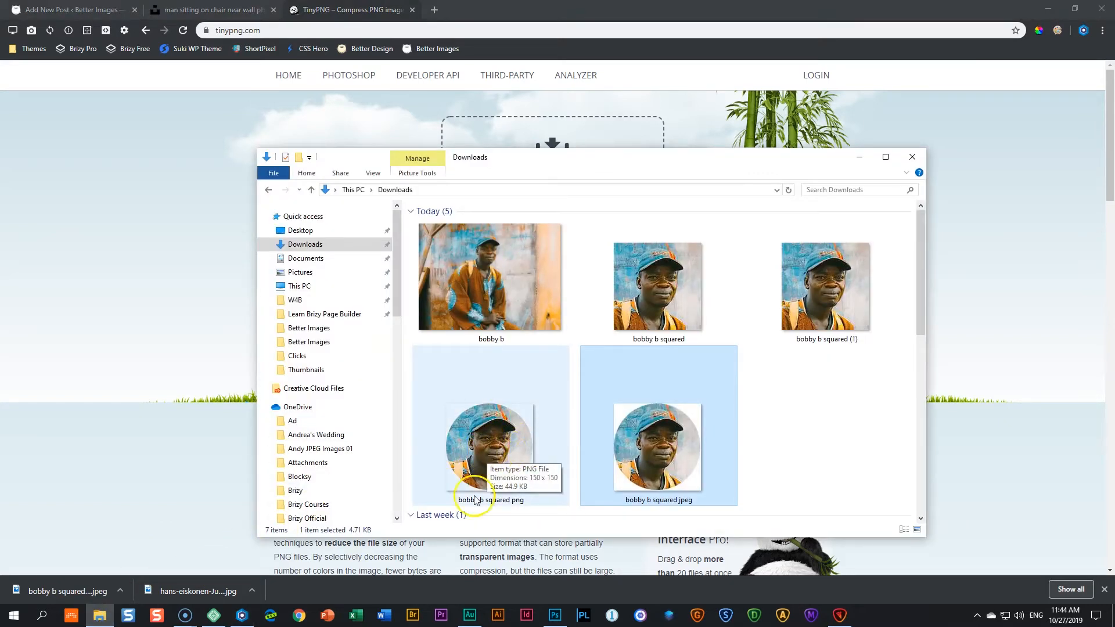
{"action": "left_click_drag", "start_coordinate": [514, 449], "coordinate": [553, 138]}
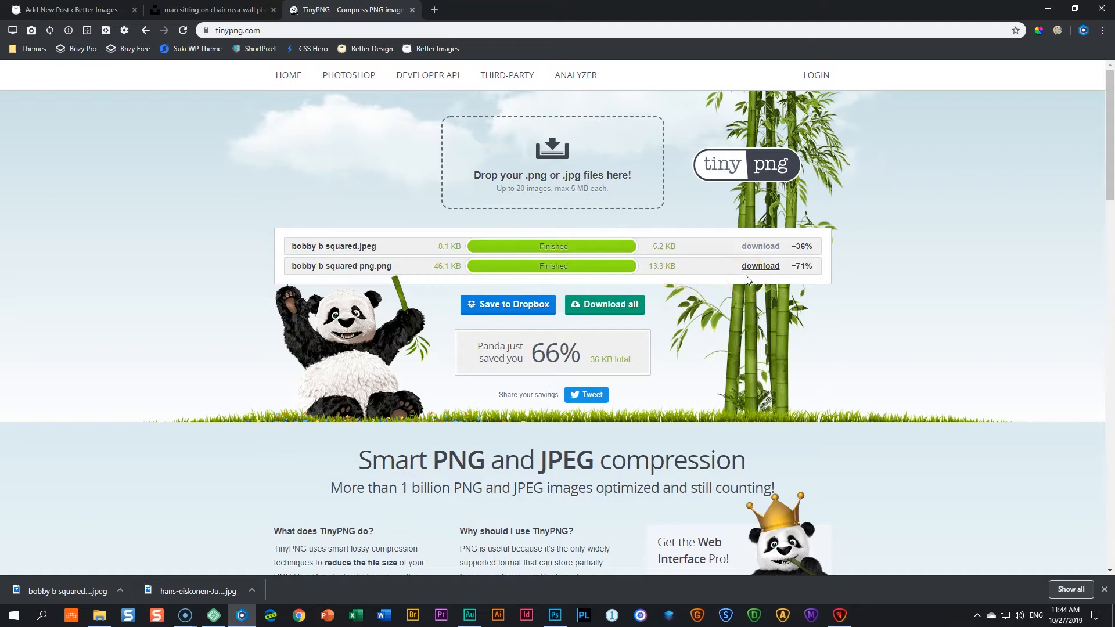
Go to pixlr.com in a new browser tab and launch the Pixlr X photo editor.
{"action": "left_click", "coordinate": [555, 615]}
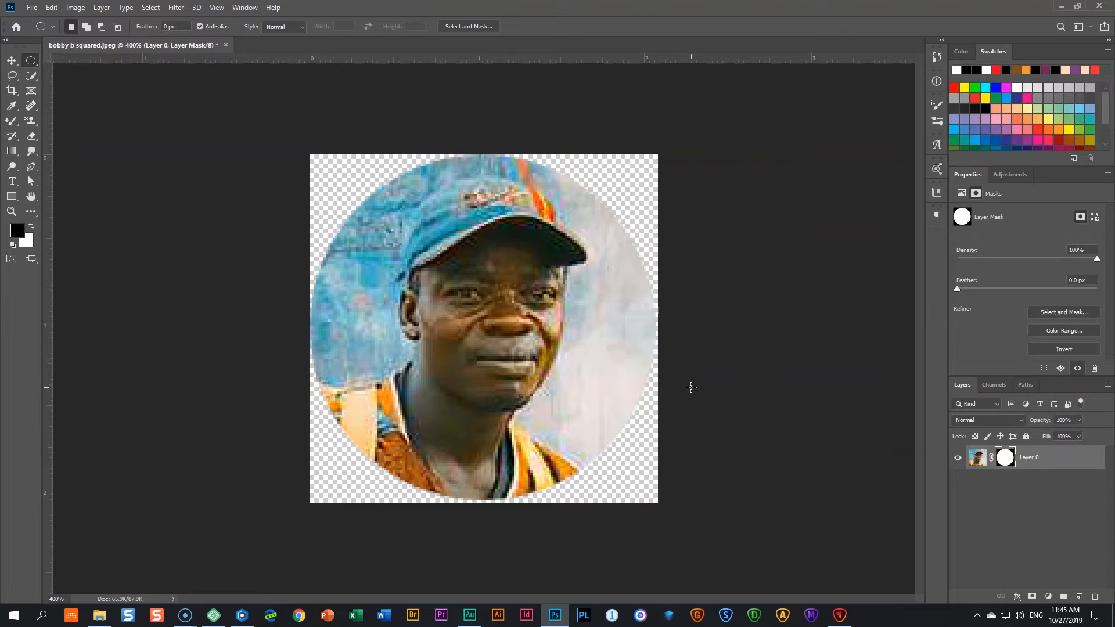
{"action": "left_click", "coordinate": [240, 615]}
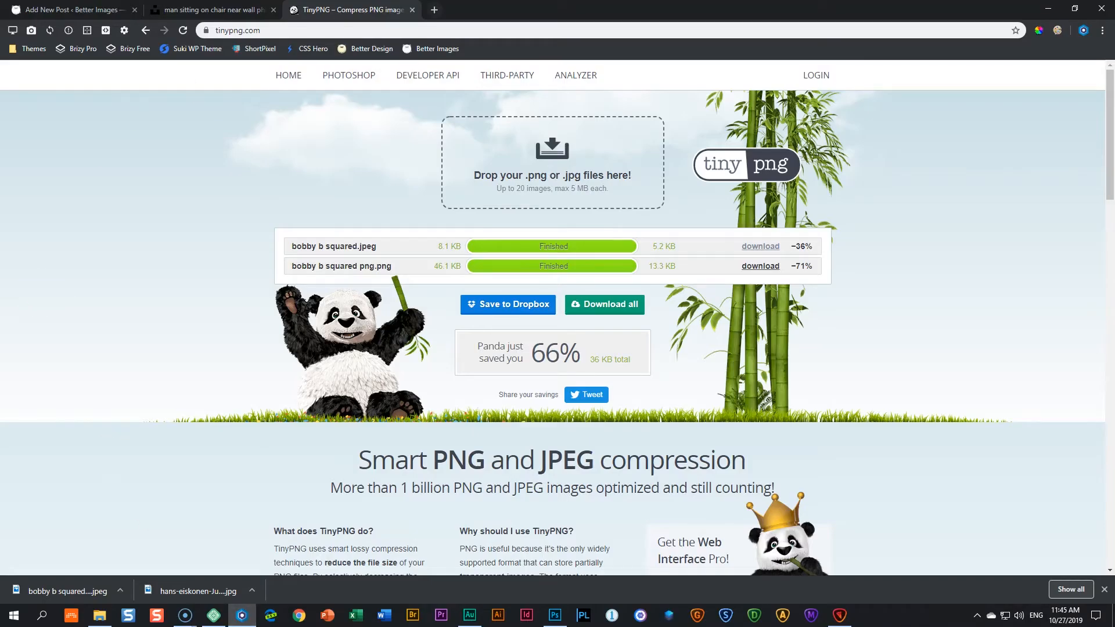
{"action": "left_click", "coordinate": [434, 11]}
{"action": "type", "text": "pixlr.com"}
{"action": "key", "text": "Return"}
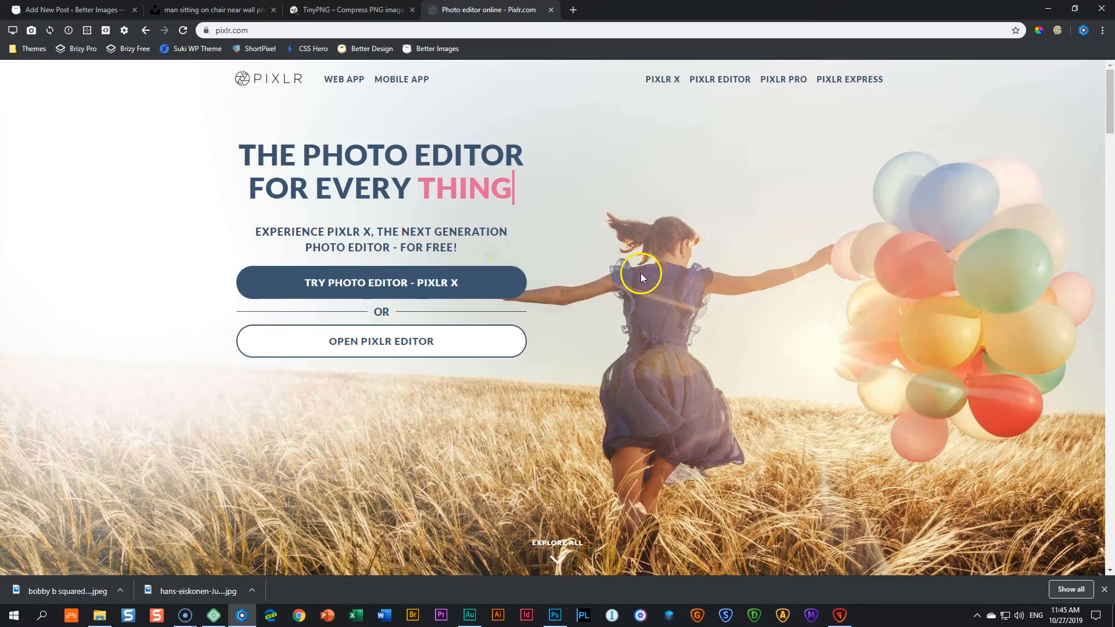
{"action": "left_click", "coordinate": [404, 281]}
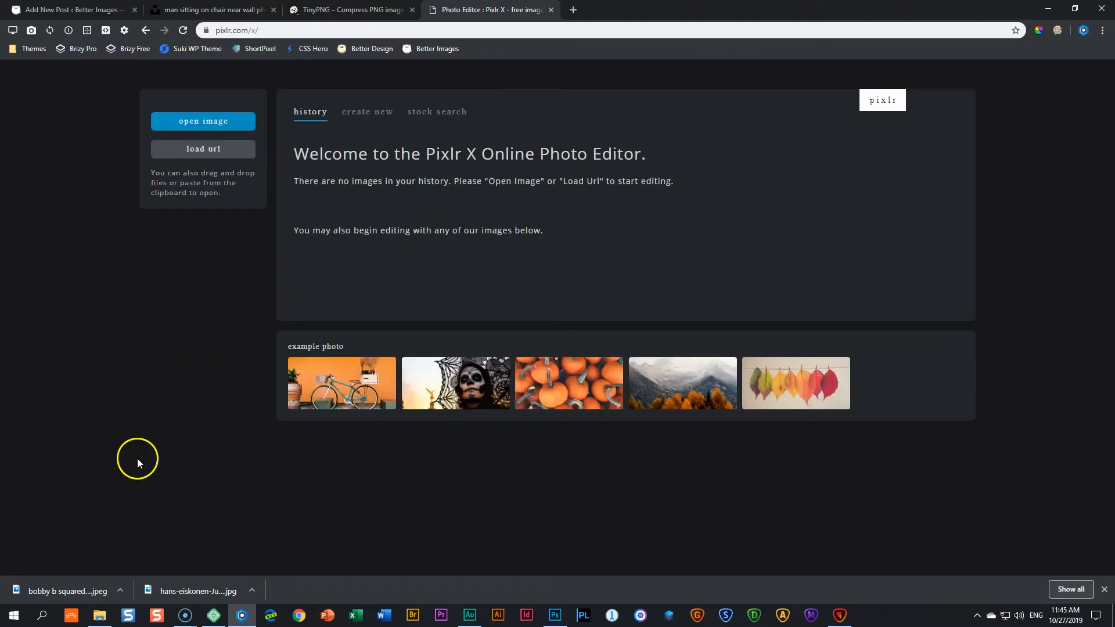
Open the square bobby b squared image from the Downloads folder in Pixlr X.
{"action": "left_click", "coordinate": [99, 615]}
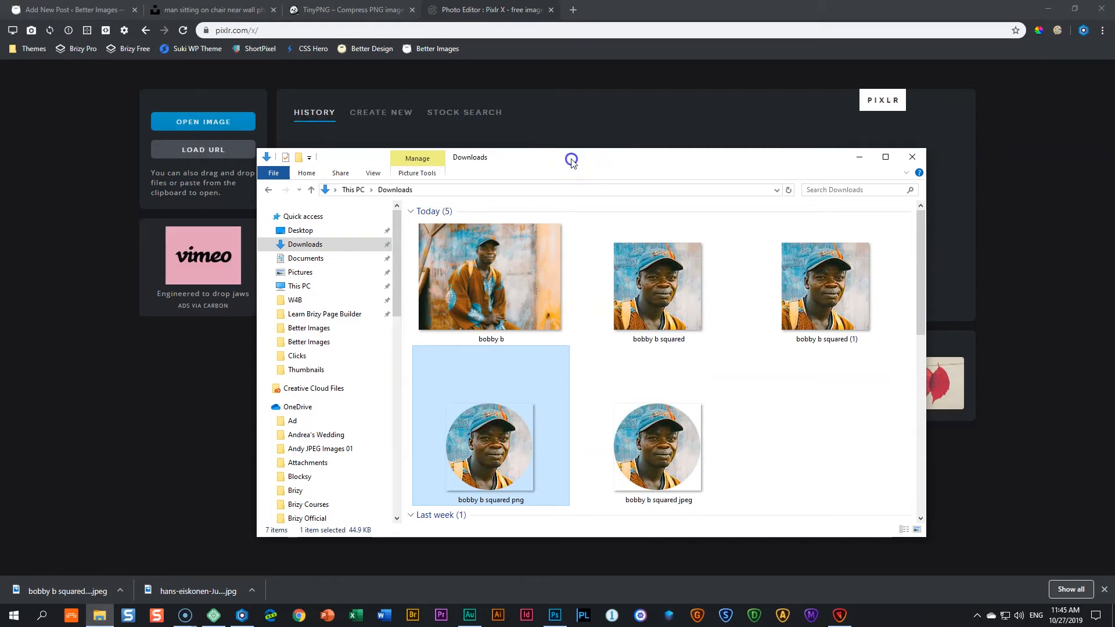
{"action": "left_click_drag", "start_coordinate": [571, 161], "coordinate": [609, 209]}
{"action": "left_click_drag", "start_coordinate": [684, 350], "coordinate": [513, 152]}
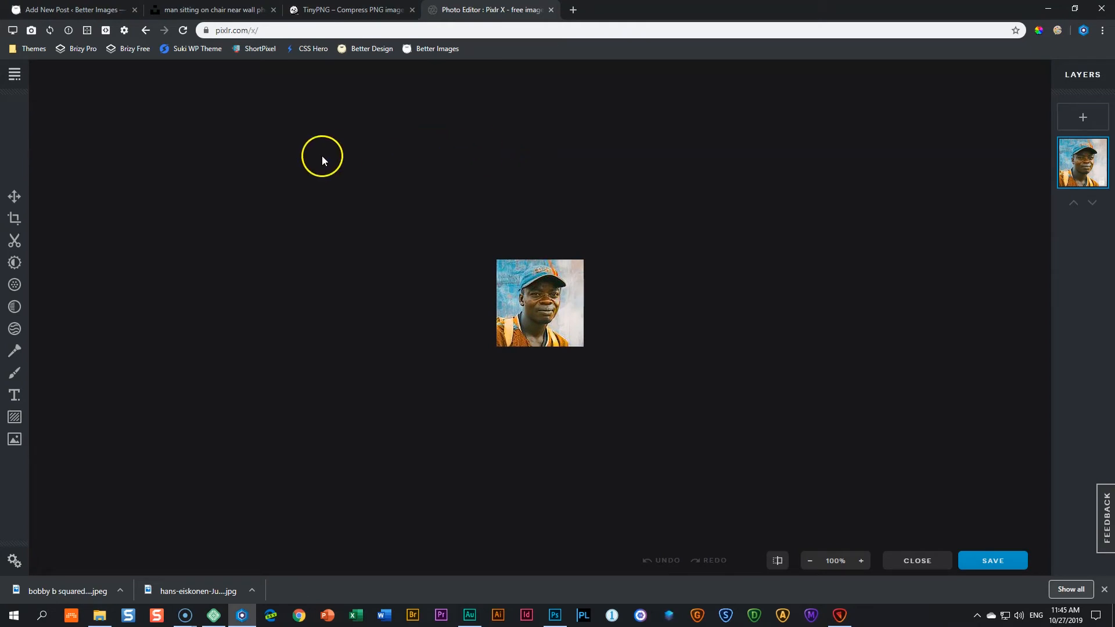
Activate the Cutout tool and choose the circle shape for the portrait.
{"action": "left_click", "coordinate": [24, 248]}
{"action": "left_click", "coordinate": [26, 251]}
{"action": "left_click", "coordinate": [14, 242]}
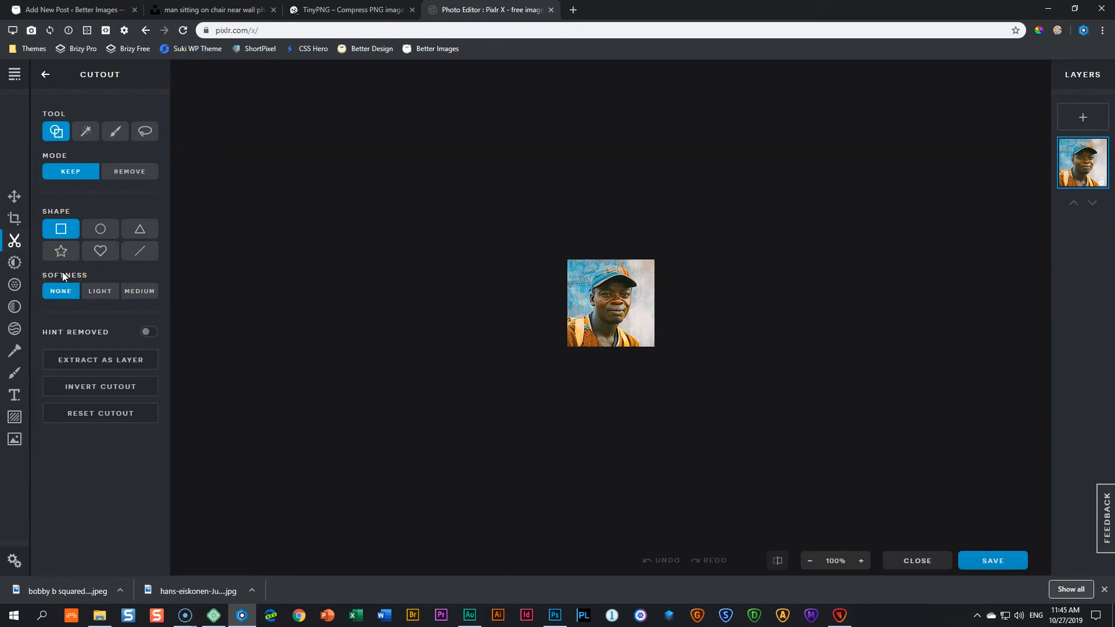
{"action": "left_click", "coordinate": [101, 232]}
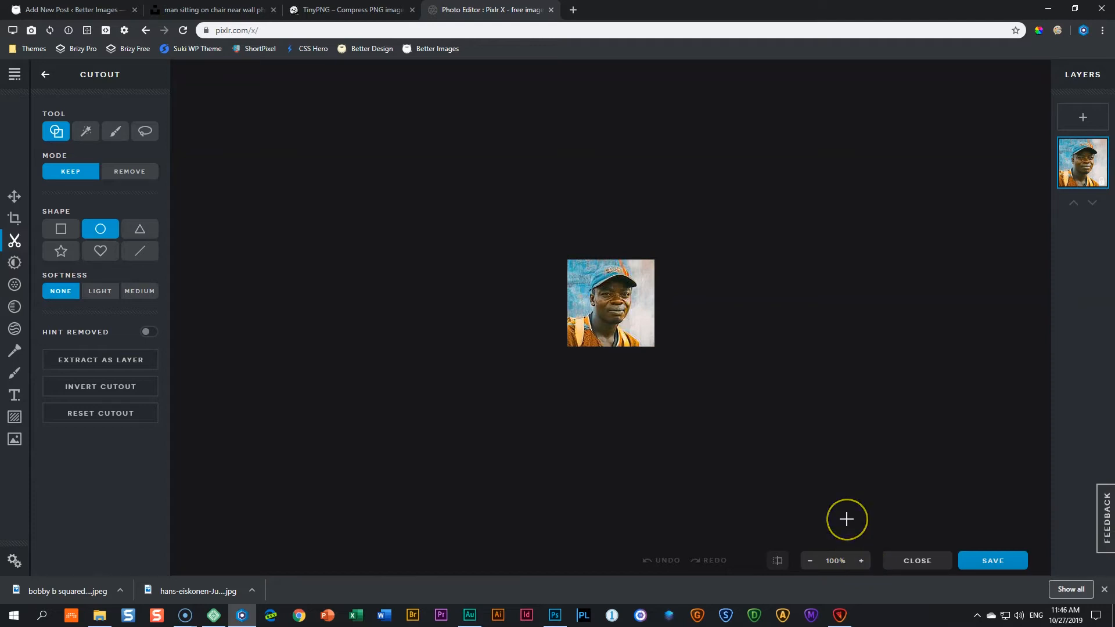
{"action": "key", "text": "ctrl+plus"}
{"action": "key", "text": "ctrl+plus"}
{"action": "key", "text": "ctrl+plus"}
{"action": "key", "text": "ctrl+plus"}
{"action": "key", "text": "ctrl+plus"}
{"action": "key", "text": "ctrl+plus"}
{"action": "key", "text": "ctrl+plus"}
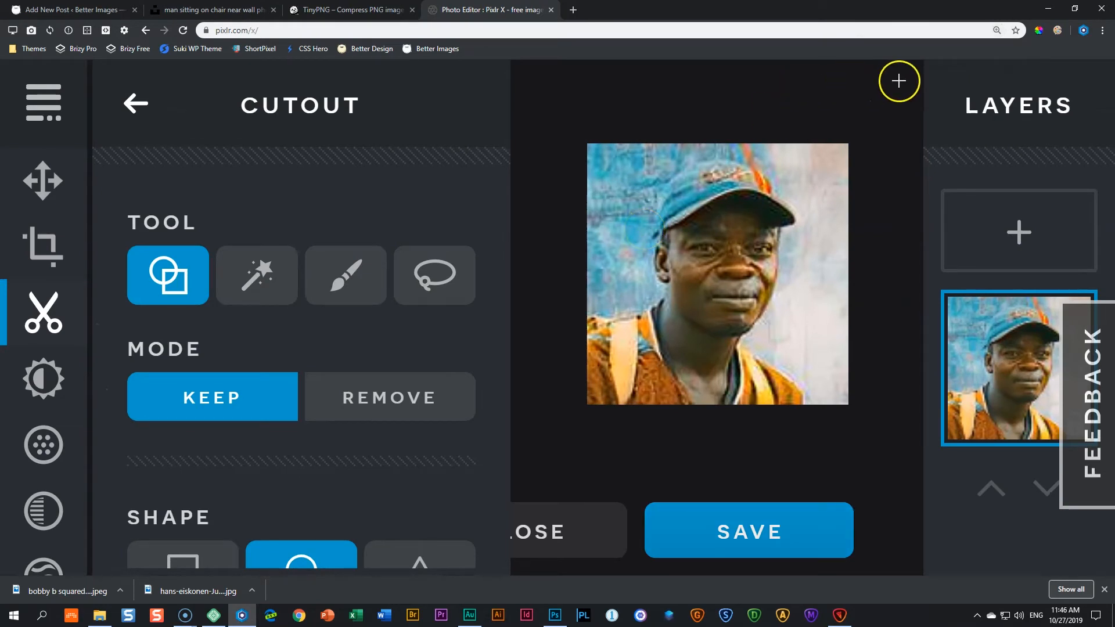
{"action": "scroll", "coordinate": [893, 80], "scroll_direction": "down", "scroll_amount": 1}
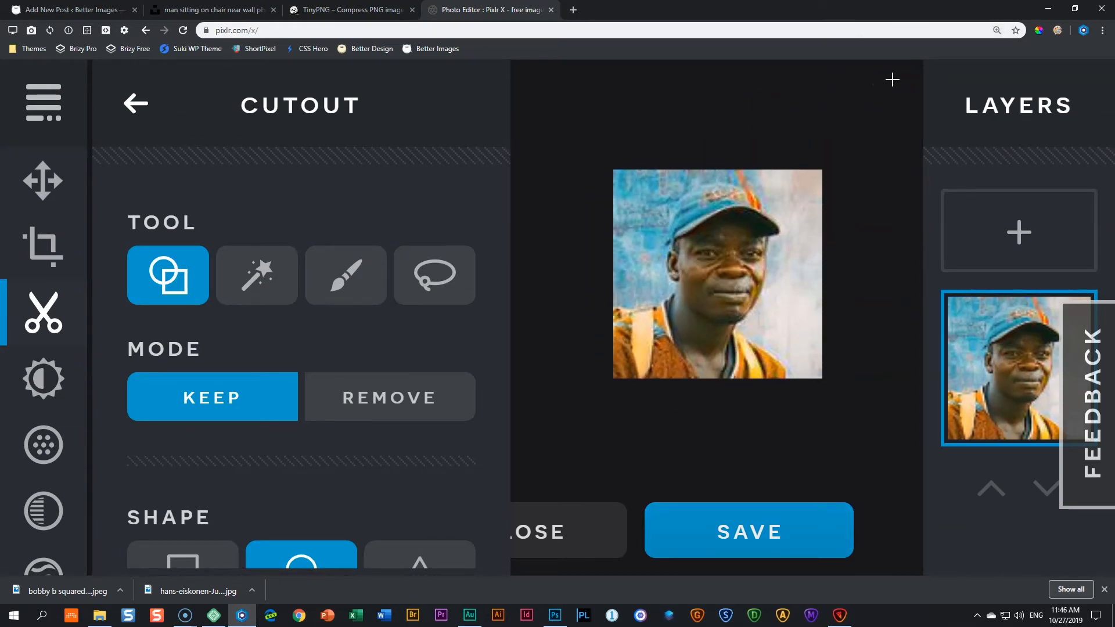
{"action": "scroll", "coordinate": [892, 79], "scroll_direction": "down", "scroll_amount": 2}
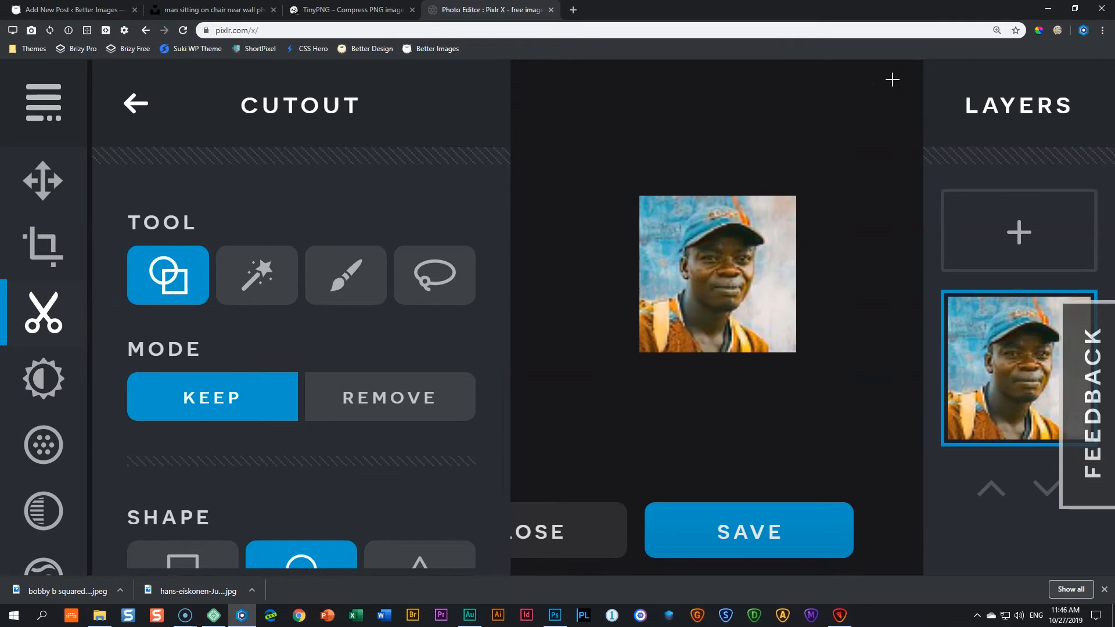
{"action": "left_click", "coordinate": [997, 30]}
{"action": "left_click", "coordinate": [978, 51]}
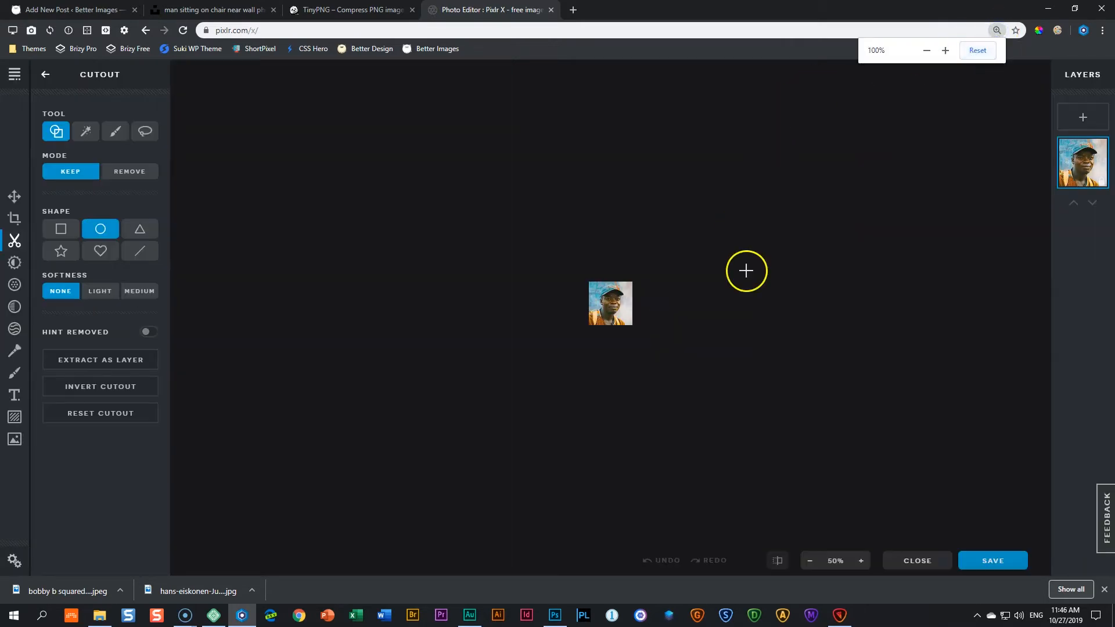
Cut the portrait out with a circle spanning the full image from corner to corner.
{"action": "left_click", "coordinate": [863, 561]}
{"action": "left_click", "coordinate": [863, 561]}
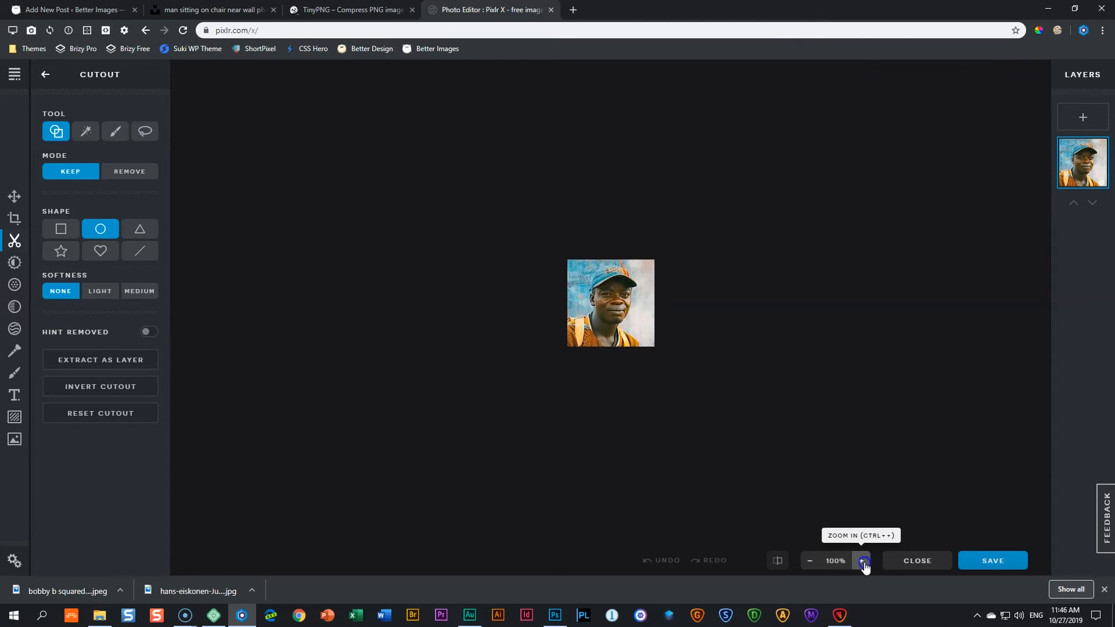
{"action": "left_click", "coordinate": [862, 561]}
{"action": "left_click", "coordinate": [862, 561]}
{"action": "left_click", "coordinate": [863, 561]}
{"action": "left_click", "coordinate": [864, 561]}
{"action": "left_click", "coordinate": [864, 561]}
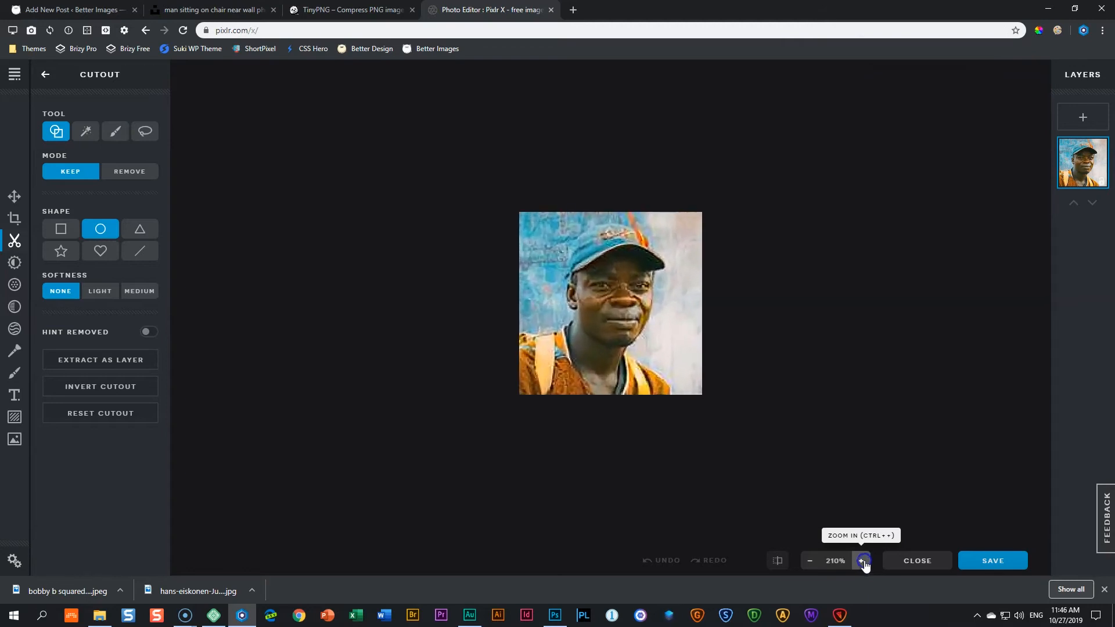
{"action": "left_click", "coordinate": [864, 561]}
{"action": "left_click", "coordinate": [863, 561]}
{"action": "left_click", "coordinate": [863, 561]}
{"action": "left_click", "coordinate": [863, 561]}
{"action": "left_click", "coordinate": [864, 561]}
{"action": "left_click", "coordinate": [864, 561]}
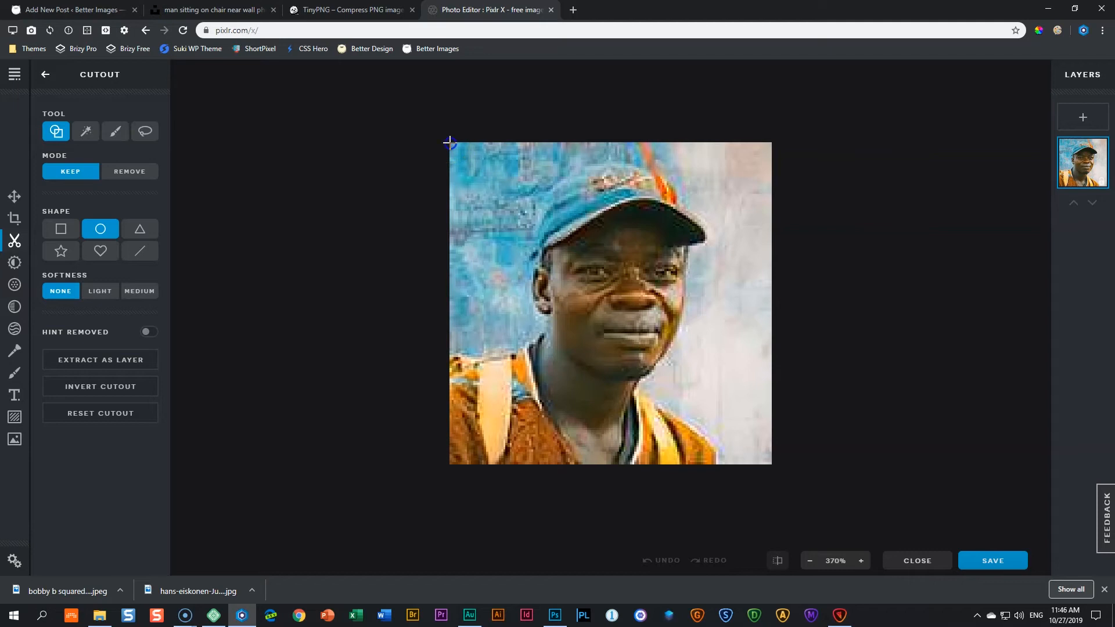
{"action": "left_click_drag", "start_coordinate": [450, 142], "coordinate": [772, 463]}
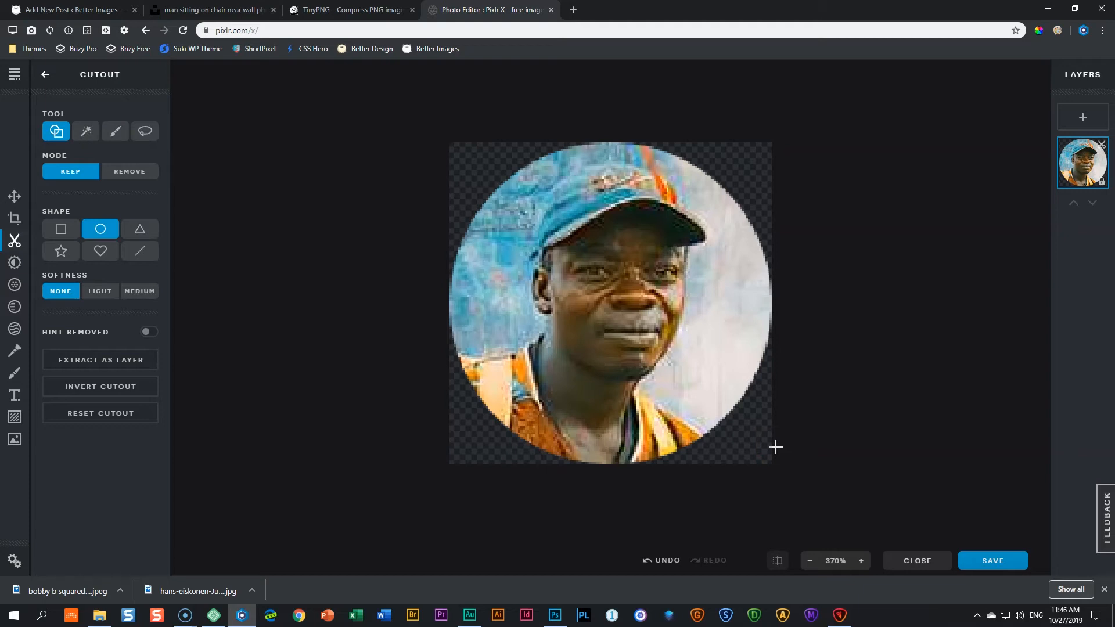
Preview the cutout as JPG, and download it as a PNG named "bobby b squared Pixlr PNG".
{"action": "left_click", "coordinate": [992, 561]}
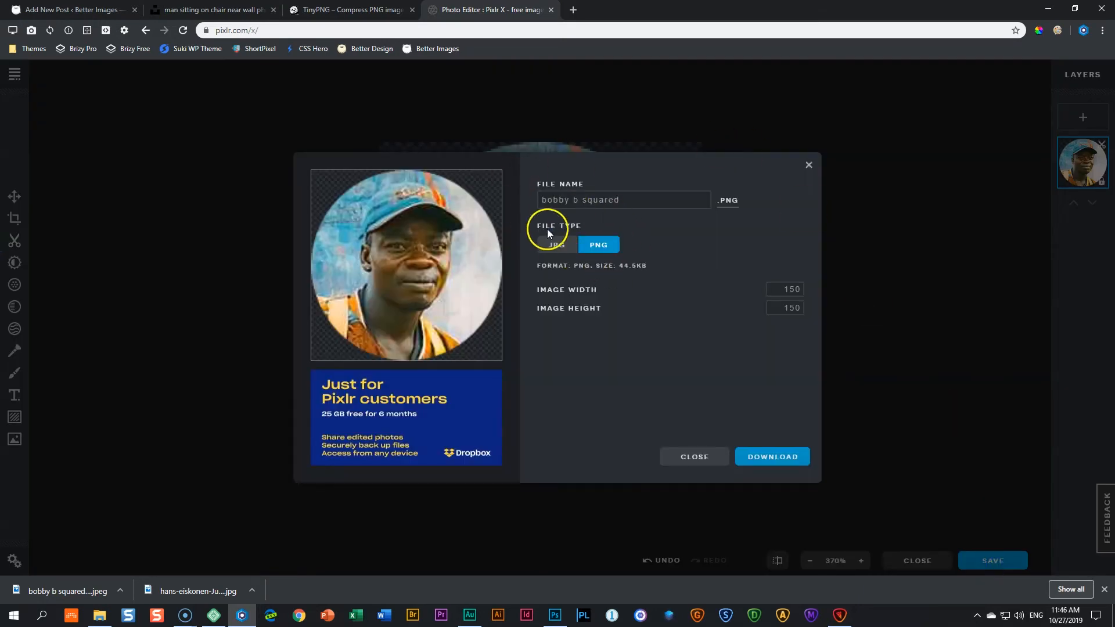
{"action": "left_click", "coordinate": [551, 246]}
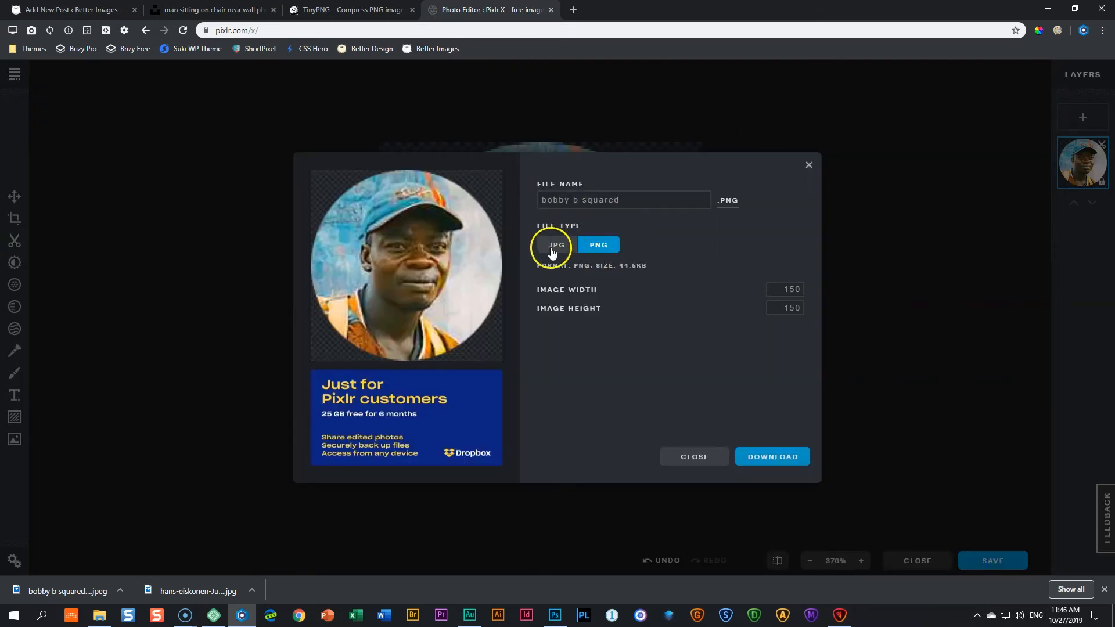
{"action": "left_click", "coordinate": [597, 254]}
{"action": "left_click", "coordinate": [643, 200]}
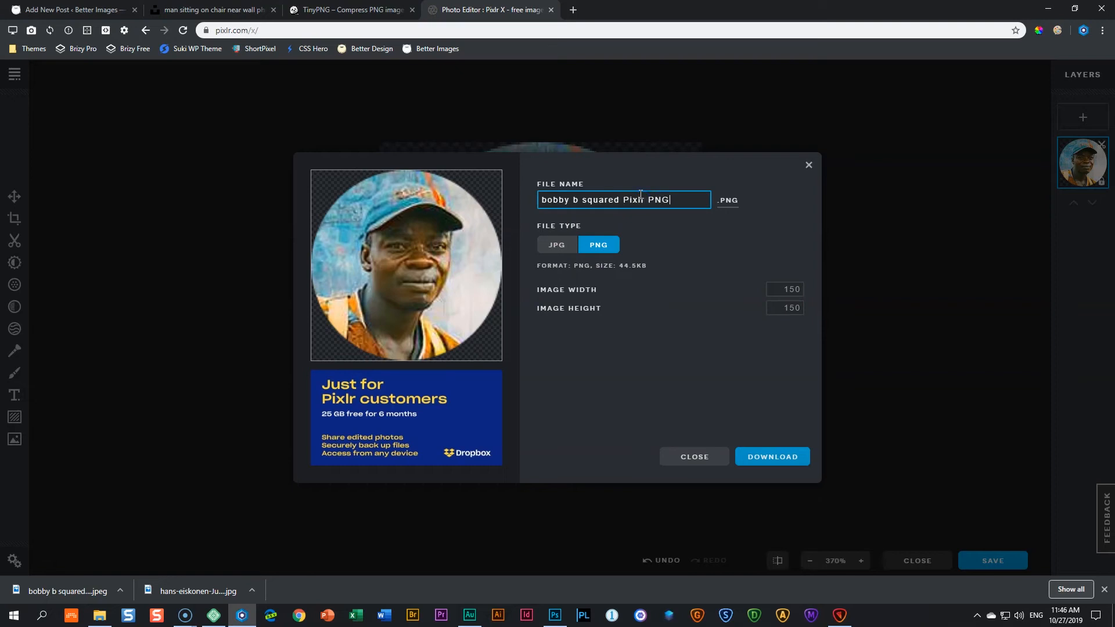
{"action": "left_click", "coordinate": [553, 246]}
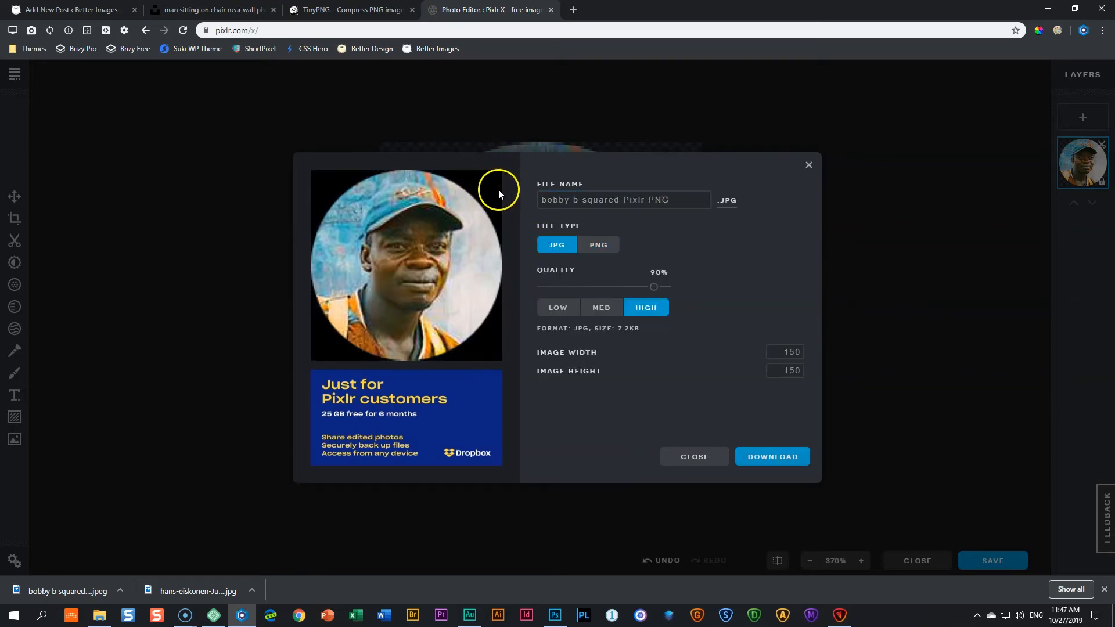
{"action": "left_click", "coordinate": [597, 245]}
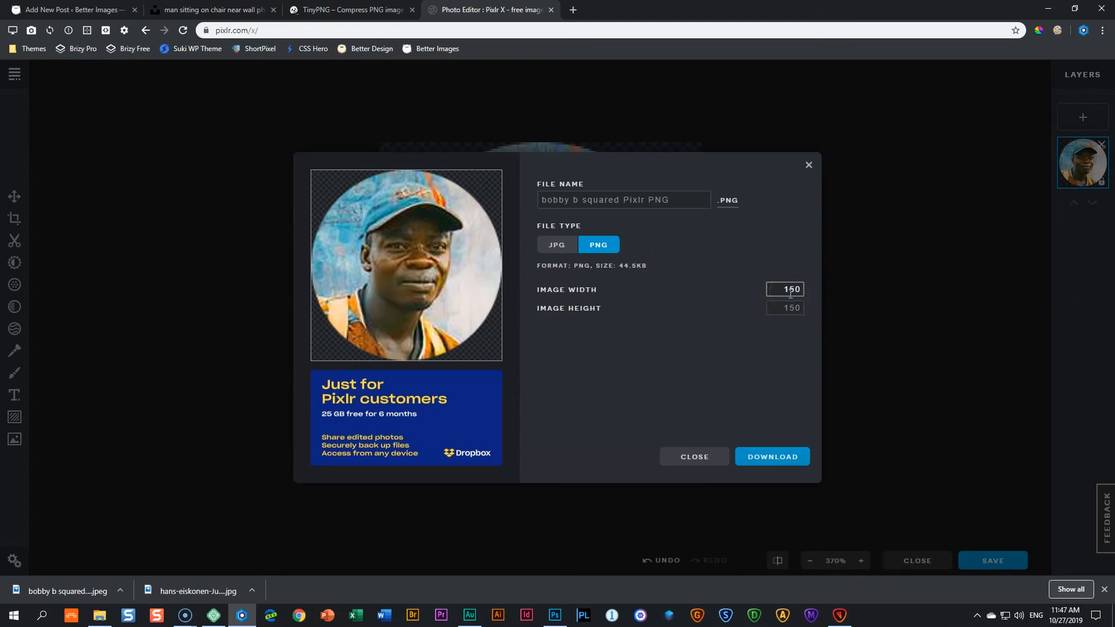
{"action": "left_click", "coordinate": [822, 329]}
{"action": "left_click", "coordinate": [784, 456]}
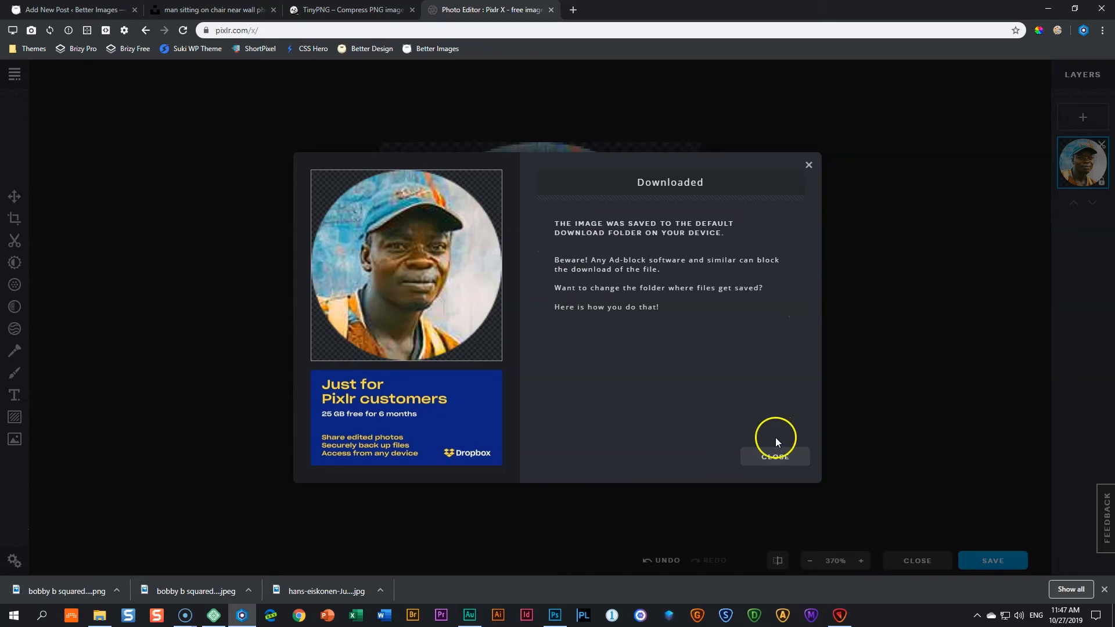
Check the file size of bobby b squared Pixlr PNG in the Downloads folder.
{"action": "left_click", "coordinate": [102, 617]}
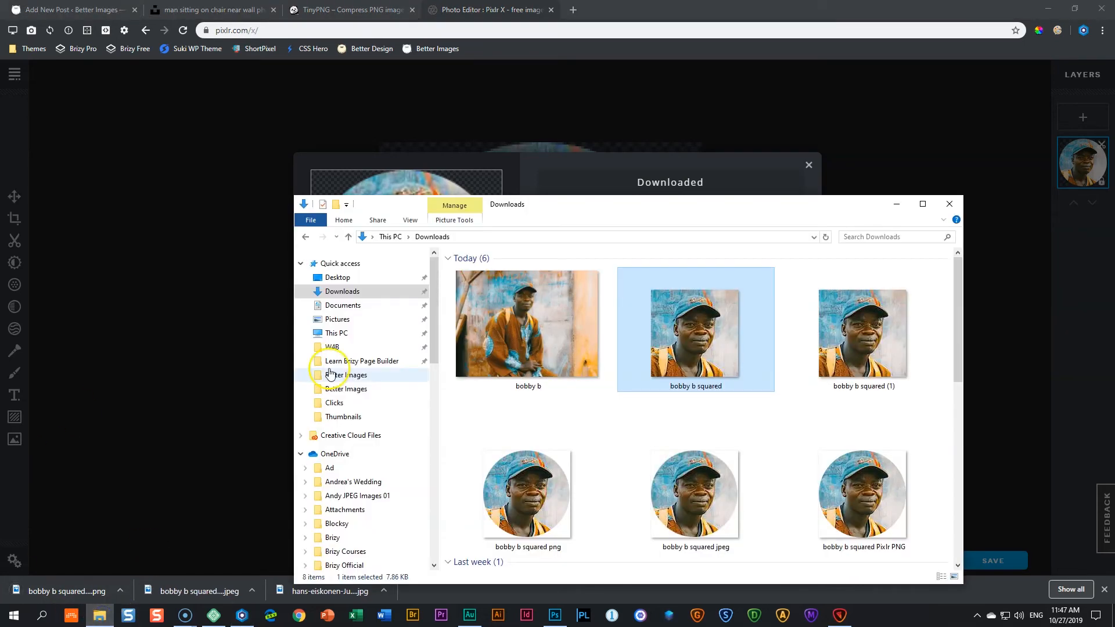
{"action": "scroll", "coordinate": [639, 418], "scroll_direction": "down", "scroll_amount": 3}
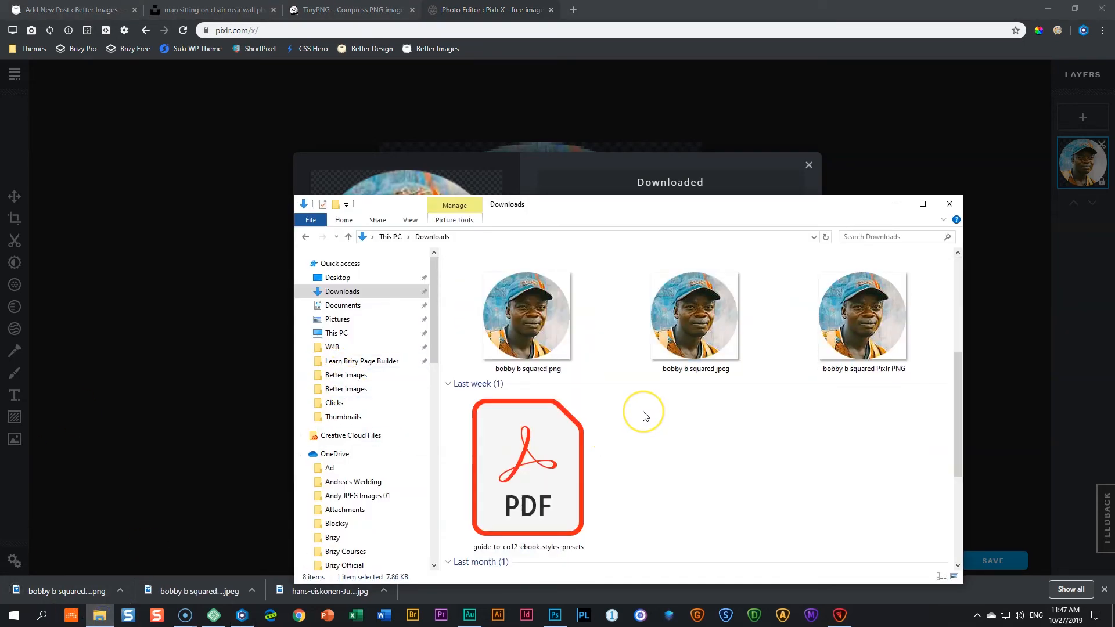
{"action": "scroll", "coordinate": [643, 415], "scroll_direction": "up", "scroll_amount": 3}
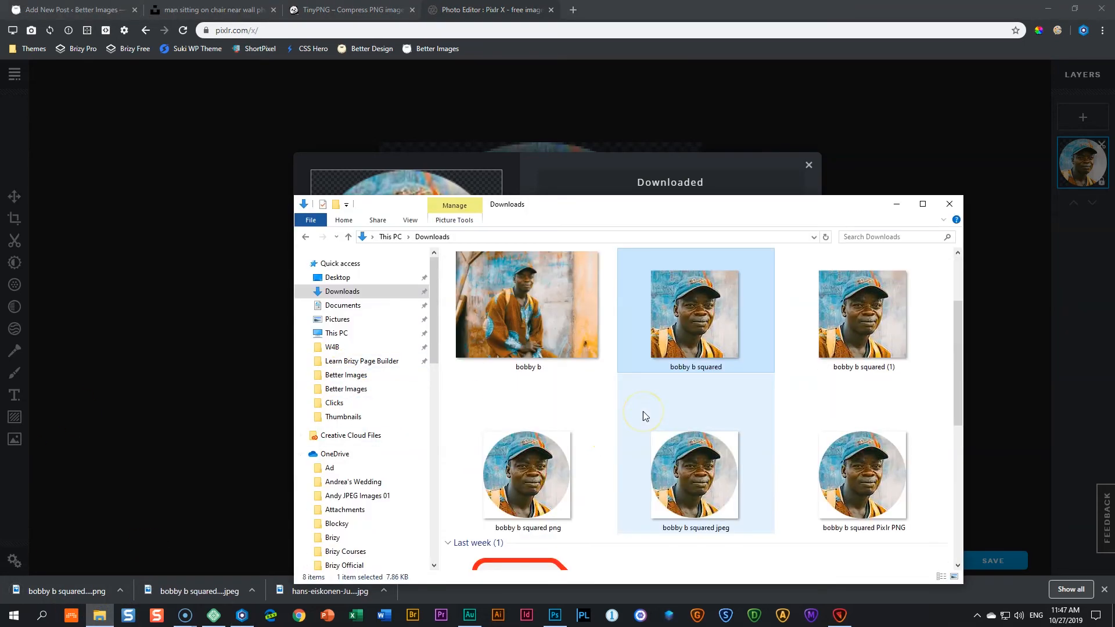
{"action": "left_click", "coordinate": [856, 483]}
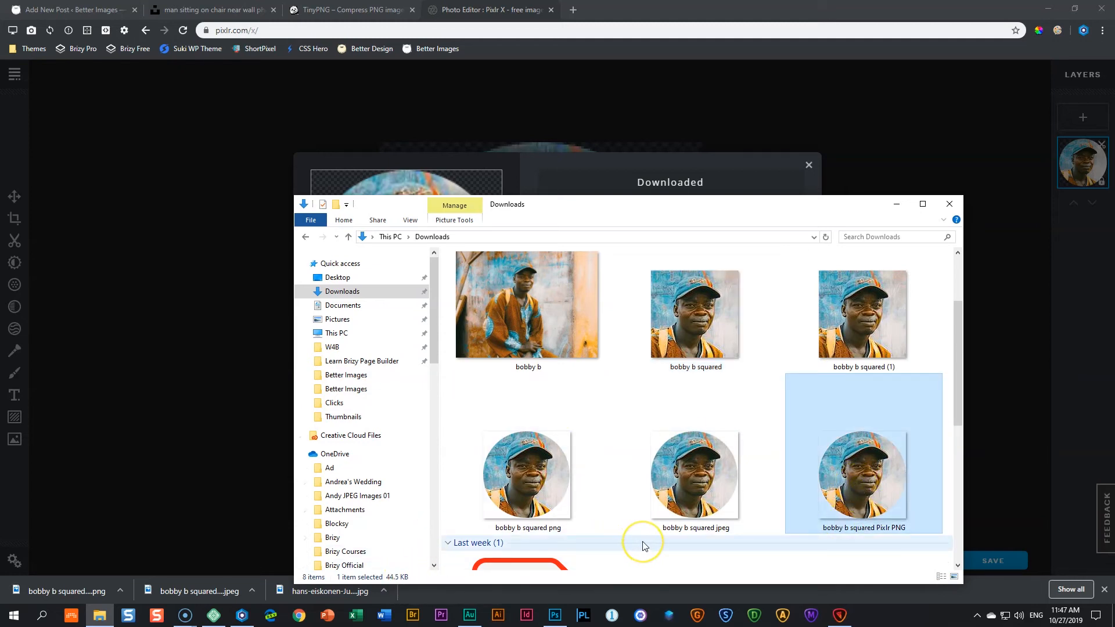
{"action": "mouse_move", "coordinate": [552, 621]}
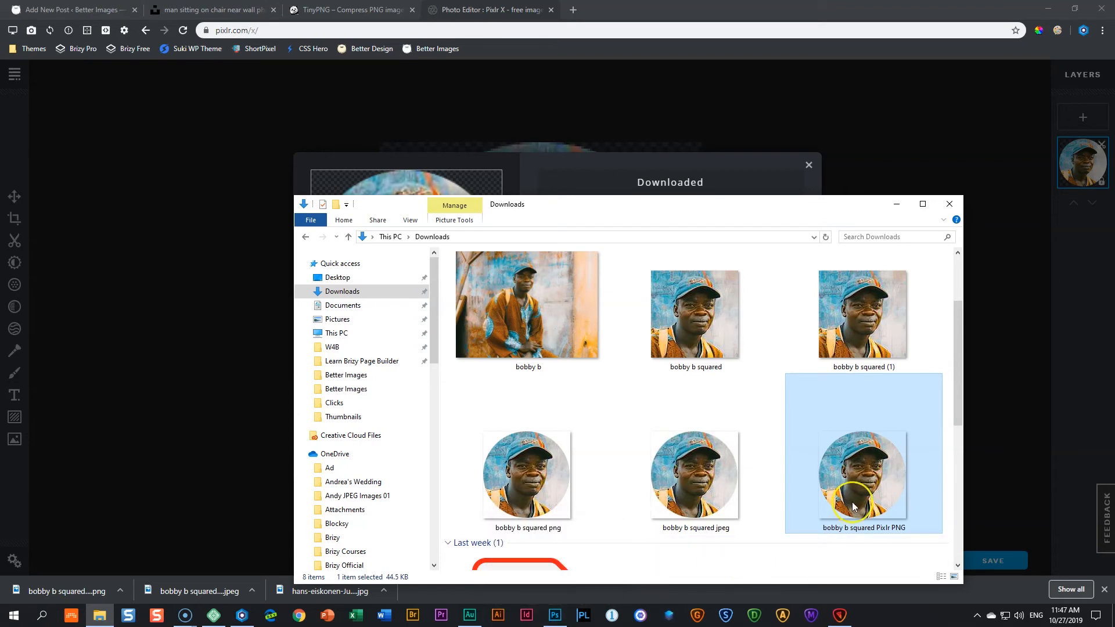
On the 02 Testimonial page in Brizy, add an image element below the first testimonial's photo and fill it with the square portrait from the media library.
{"action": "left_click", "coordinate": [378, 9]}
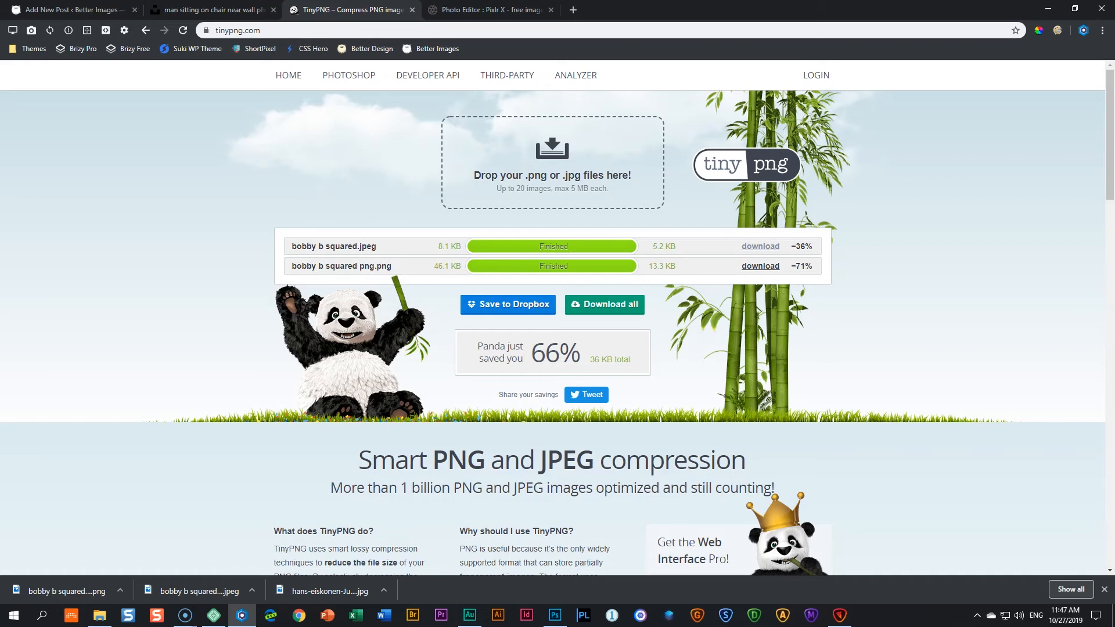
{"action": "left_click", "coordinate": [66, 10]}
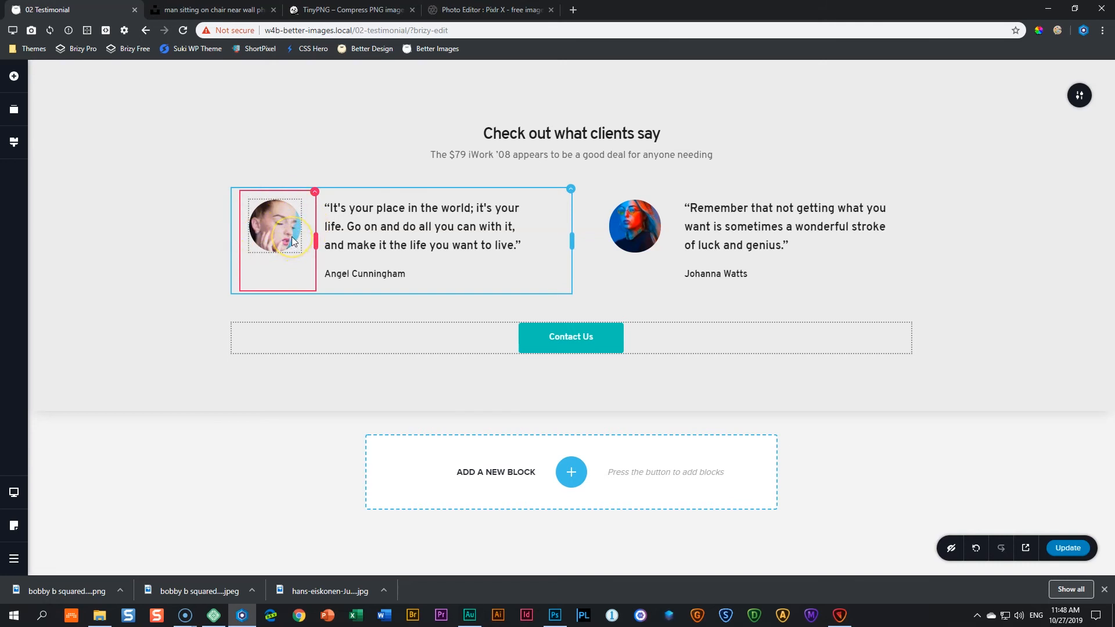
{"action": "left_click", "coordinate": [14, 76]}
{"action": "left_click_drag", "start_coordinate": [64, 204], "coordinate": [275, 285]}
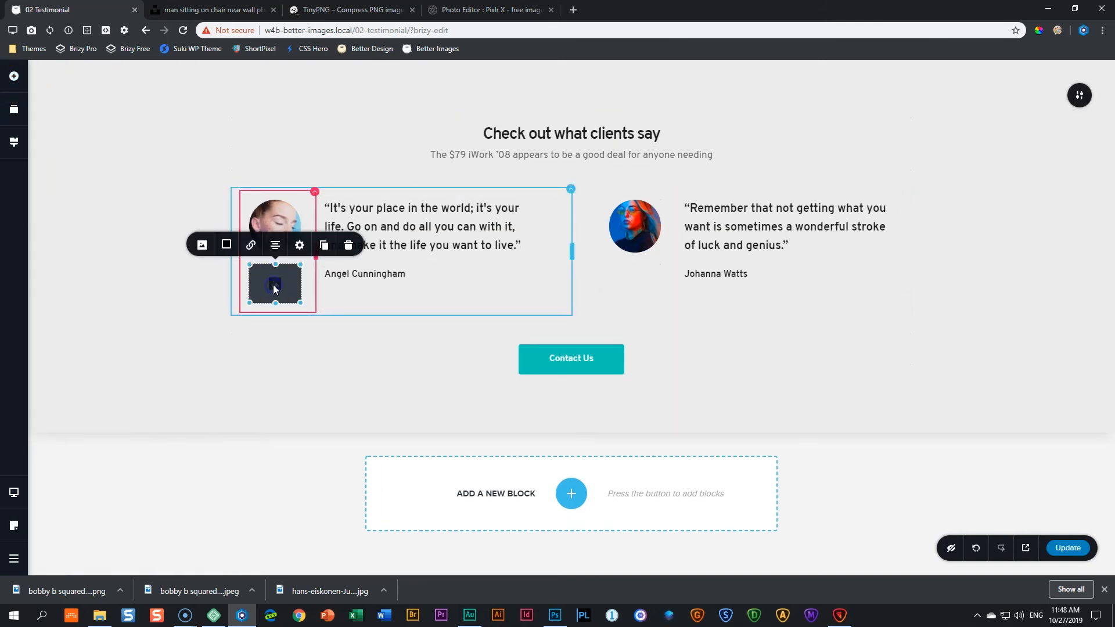
{"action": "left_click", "coordinate": [202, 245]}
{"action": "left_click", "coordinate": [232, 145]}
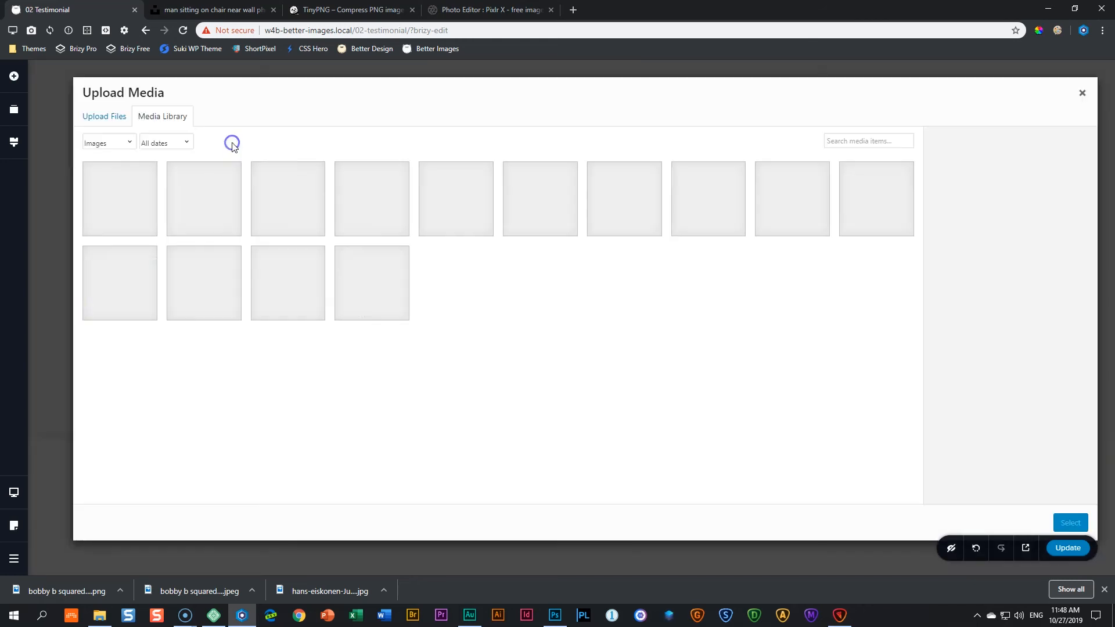
{"action": "left_click", "coordinate": [279, 195]}
{"action": "left_click", "coordinate": [1049, 529]}
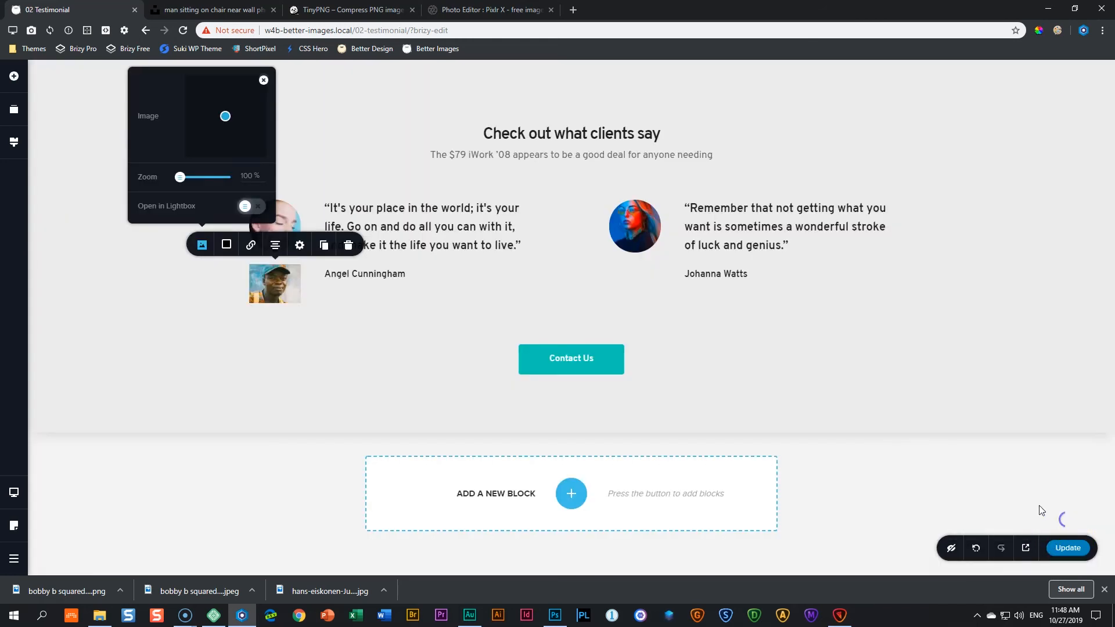
Set the height of the new testimonial image to 100% so it is square.
{"action": "left_click", "coordinate": [301, 242]}
{"action": "double_click", "coordinate": [343, 151]}
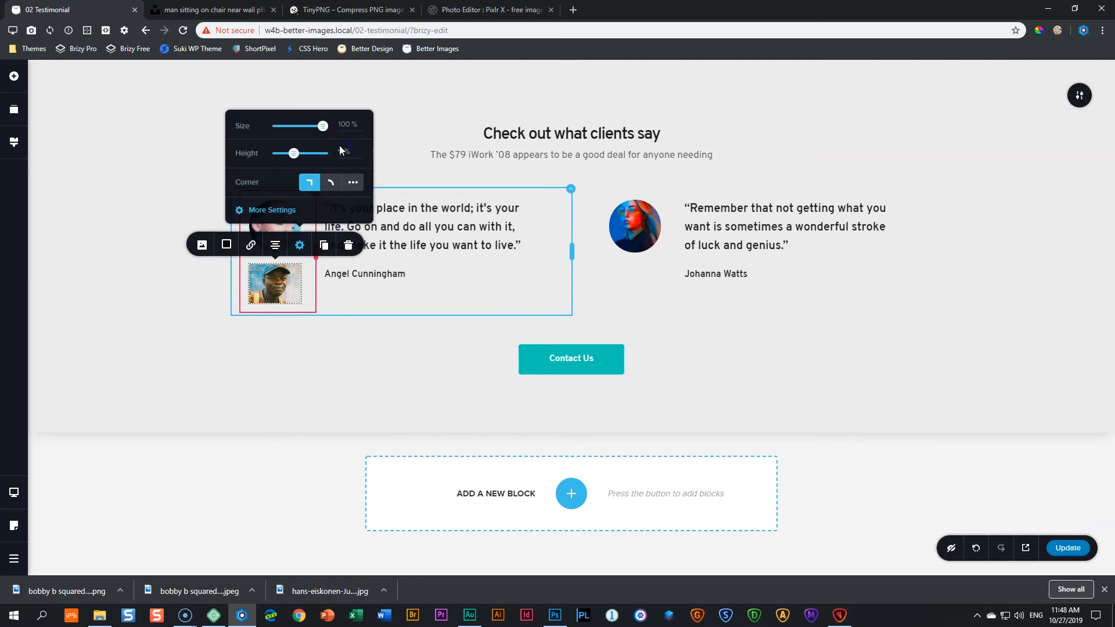
{"action": "type", "text": "100"}
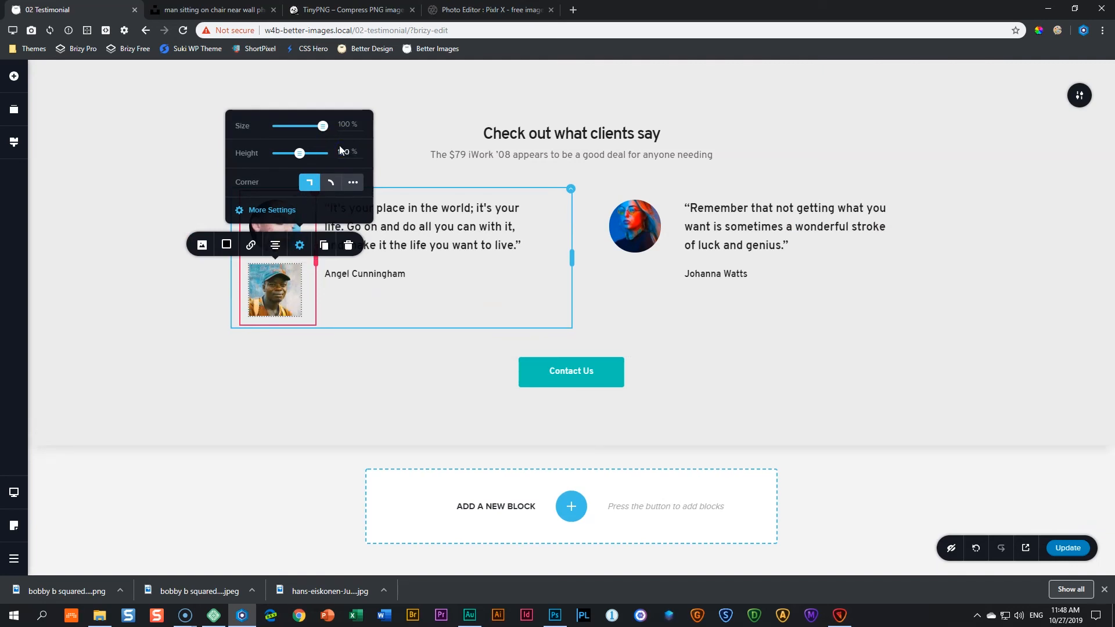
Give the new testimonial image a custom corner radius large enough to turn the square portrait into a circle.
{"action": "left_click", "coordinate": [299, 246]}
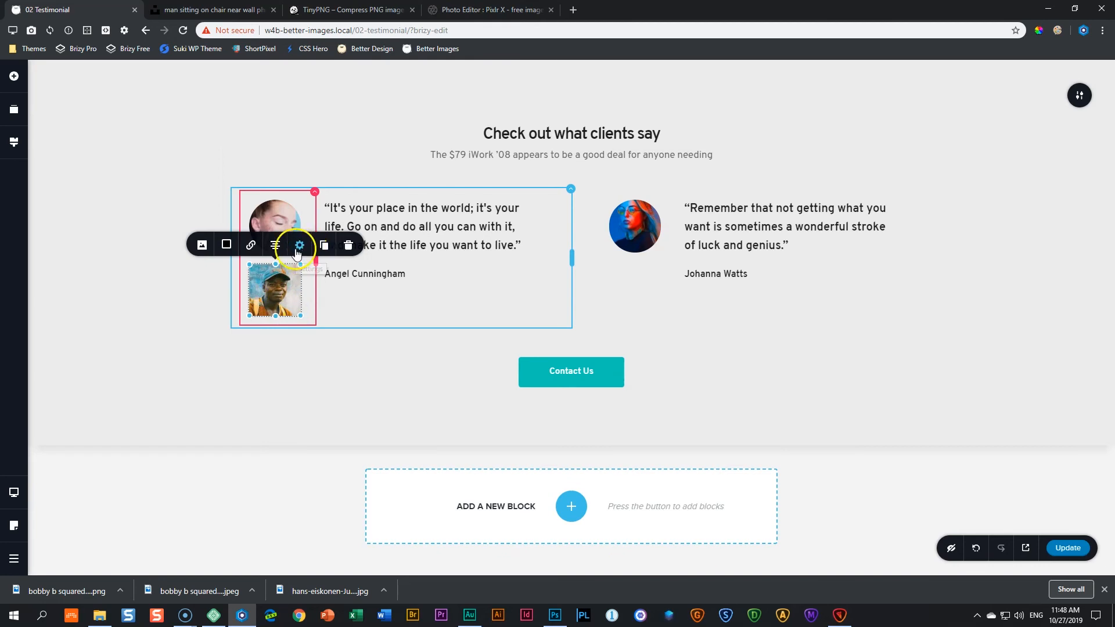
{"action": "left_click", "coordinate": [299, 246]}
{"action": "left_click", "coordinate": [351, 179]}
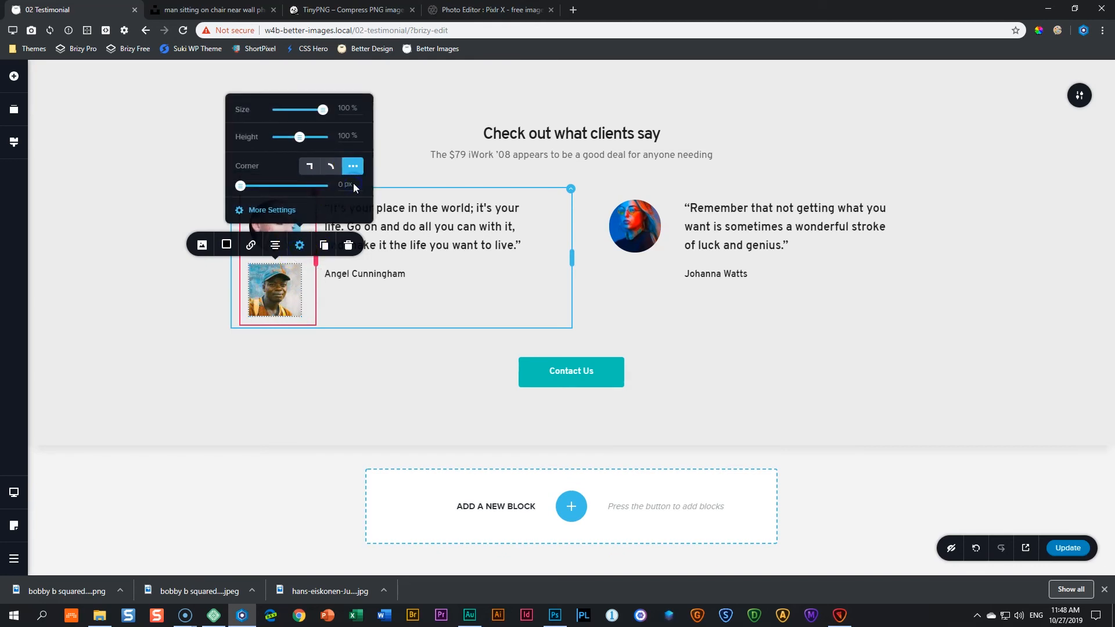
{"action": "left_click_drag", "start_coordinate": [240, 186], "coordinate": [345, 188]}
{"action": "left_click", "coordinate": [210, 323]}
{"action": "left_click", "coordinate": [187, 318]}
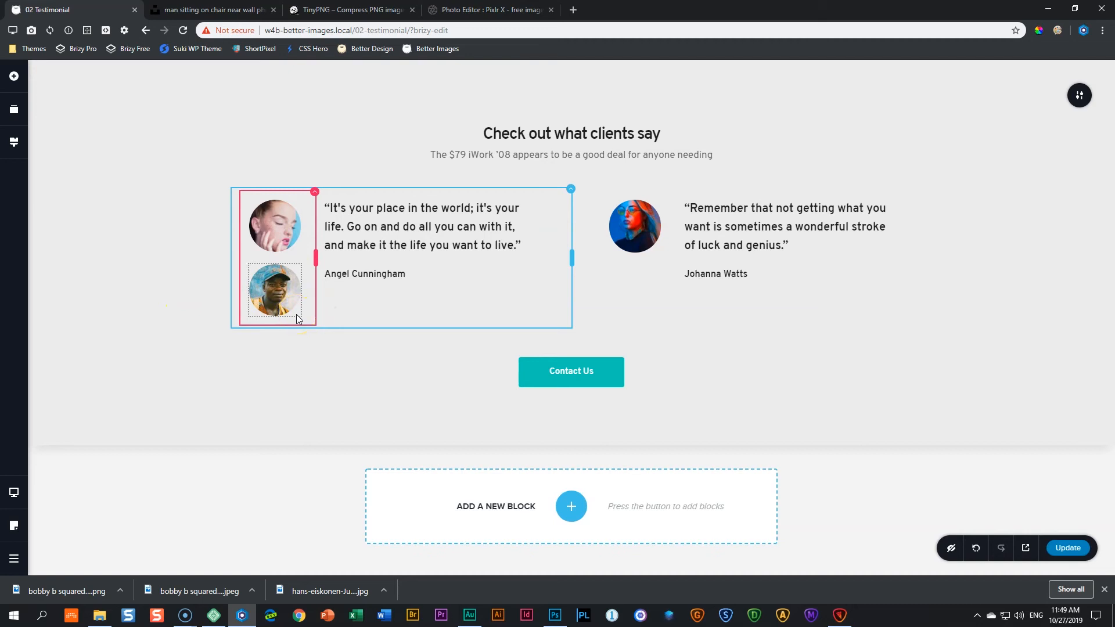
Revisit the circular portrait in Photoshop, the downloaded cutout in Pixlr X, and the TinyPNG page.
{"action": "left_click", "coordinate": [556, 614]}
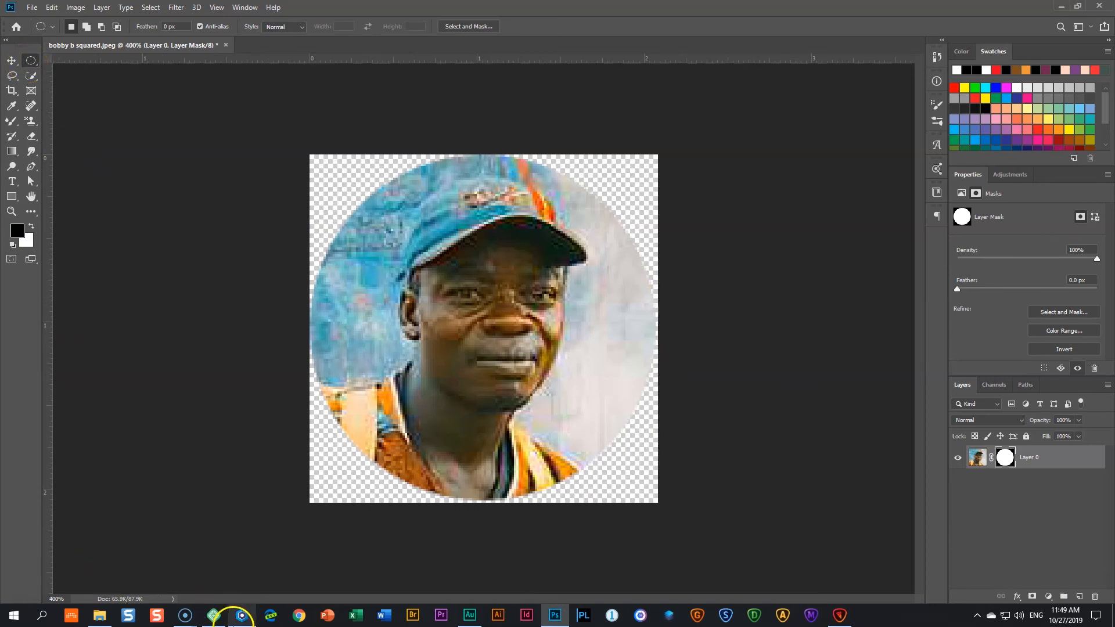
{"action": "left_click", "coordinate": [242, 615]}
{"action": "left_click", "coordinate": [450, 12]}
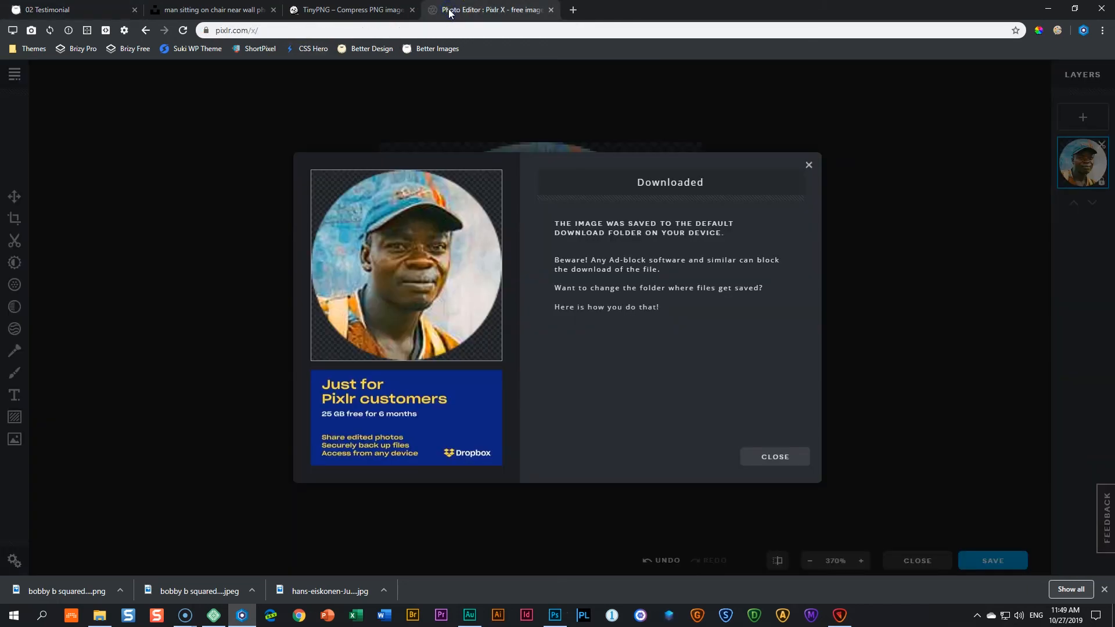
{"action": "left_click", "coordinate": [16, 246]}
{"action": "left_click", "coordinate": [342, 10]}
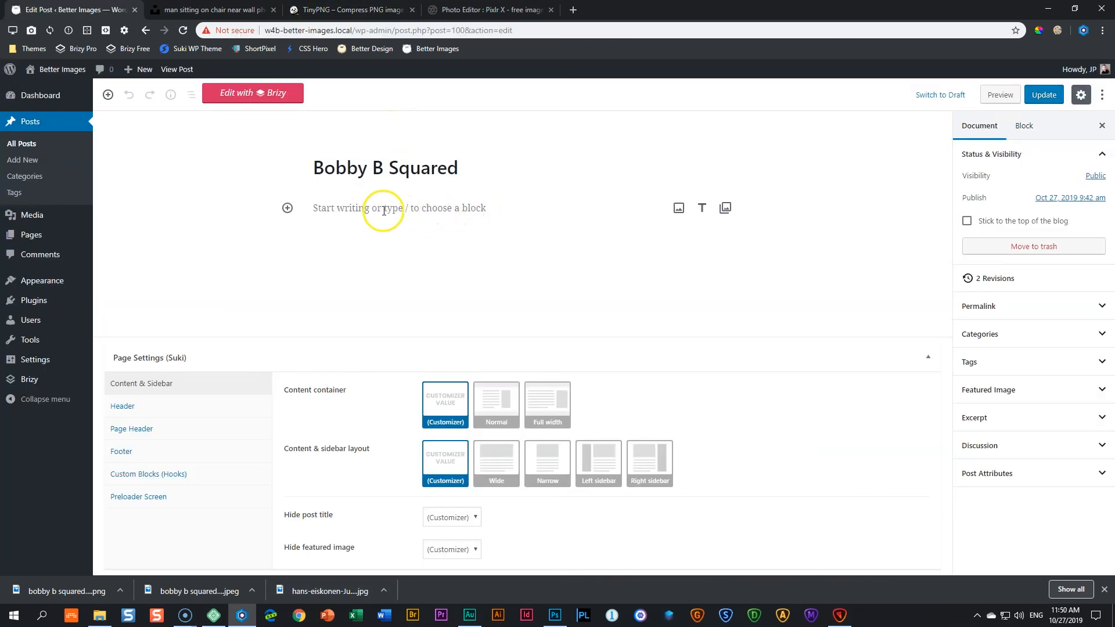
Insert an image block with bobby-b-squared-png.png from the media library into the Bobby B Squared post and center it.
{"action": "left_click", "coordinate": [287, 207]}
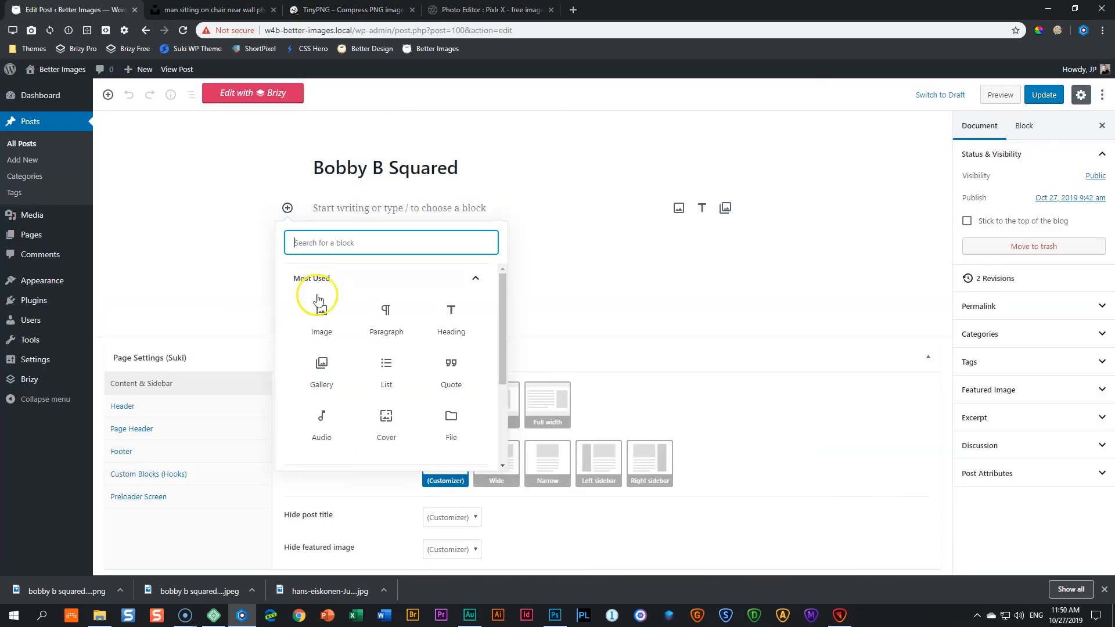
{"action": "left_click", "coordinate": [319, 301]}
{"action": "left_click", "coordinate": [545, 264]}
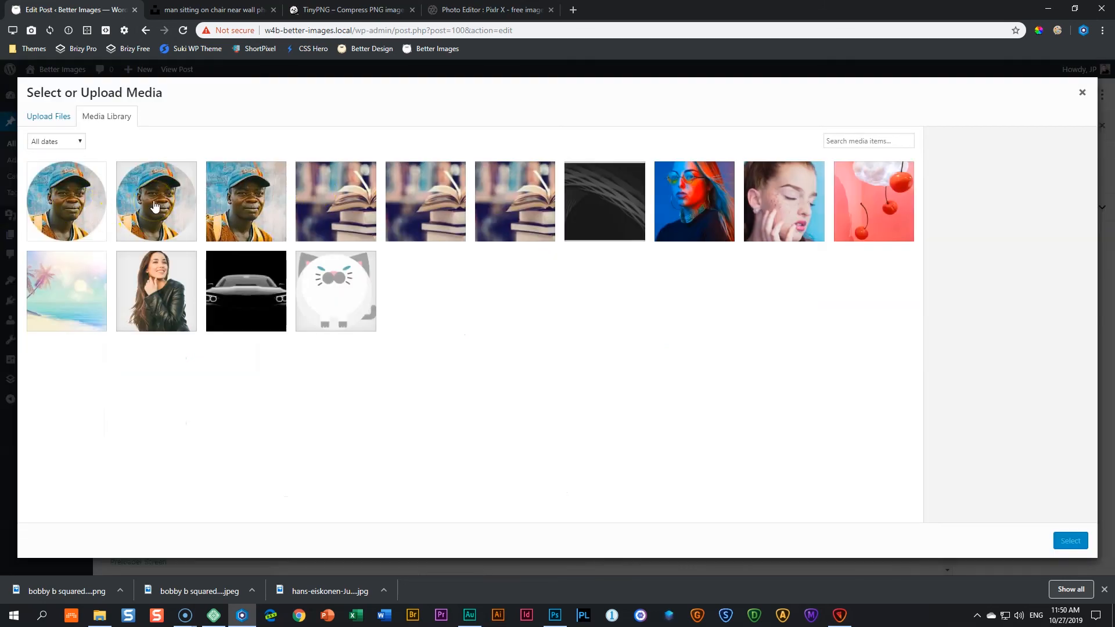
{"action": "left_click", "coordinate": [154, 206]}
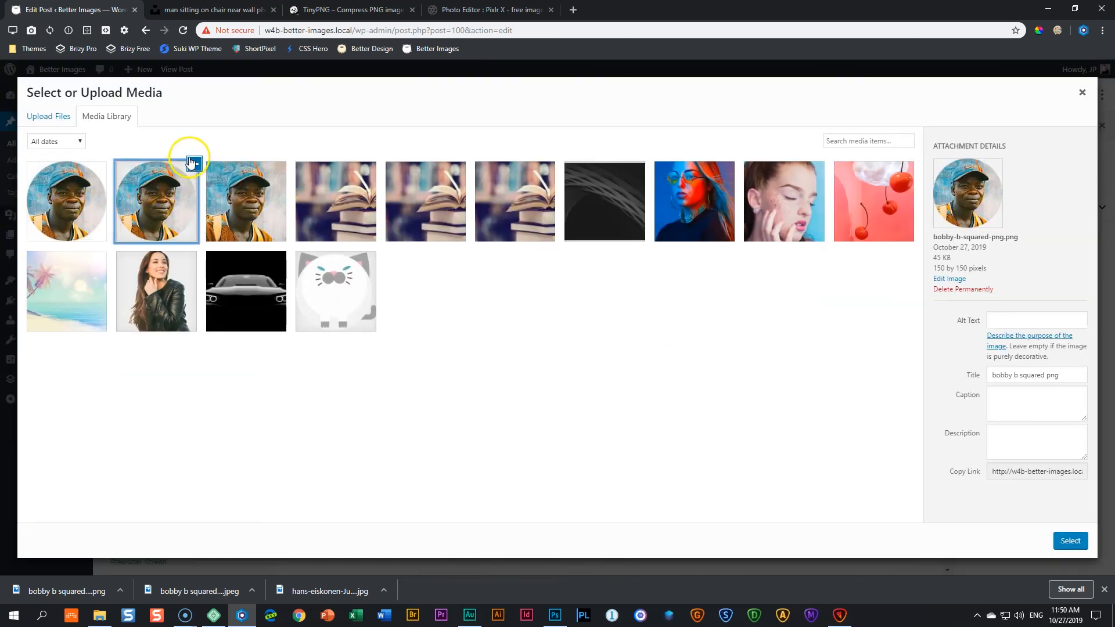
{"action": "left_click", "coordinate": [1070, 541]}
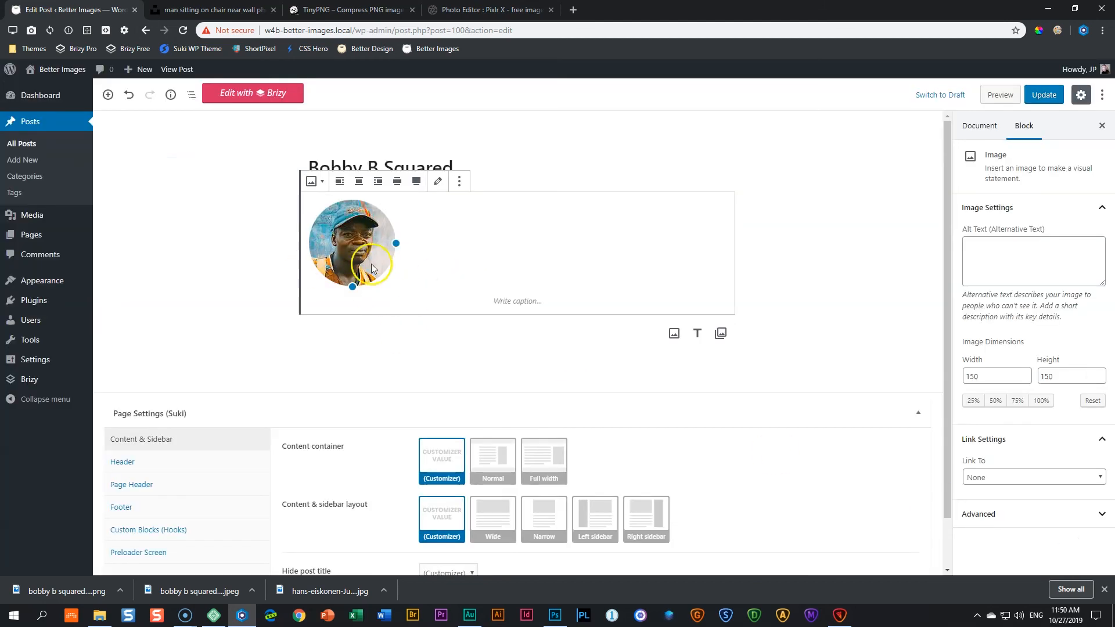
{"action": "left_click", "coordinate": [359, 182]}
{"action": "left_click", "coordinate": [919, 250]}
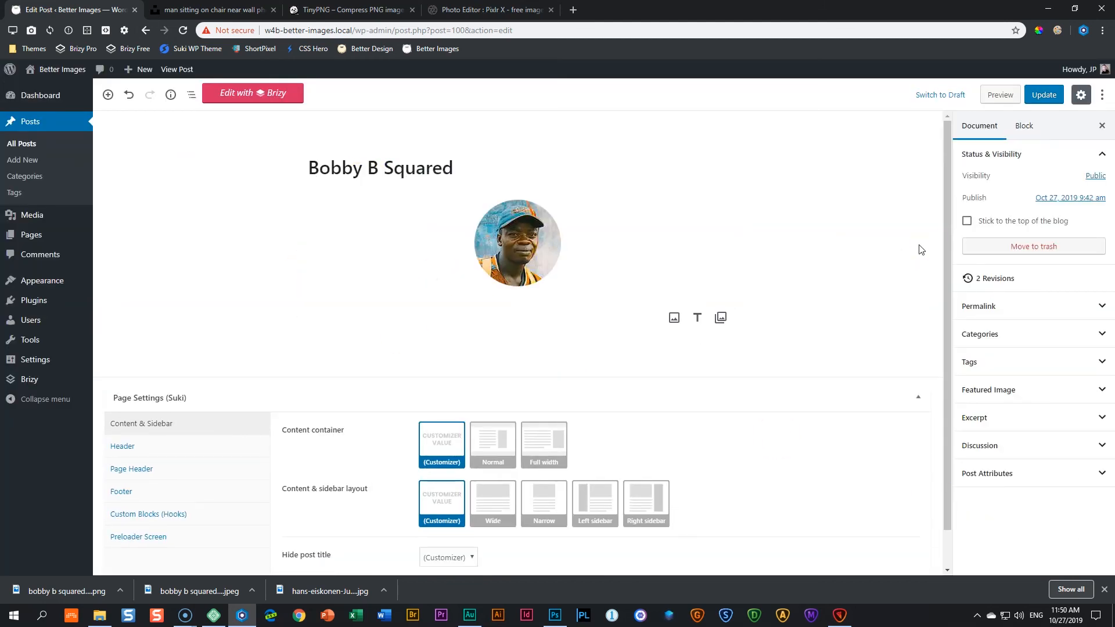